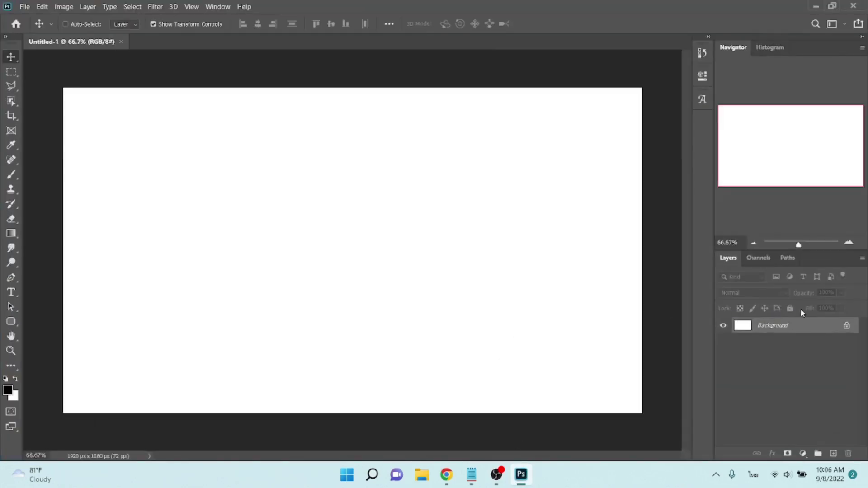
# Unlock the white Background layer so it becomes the editable Layer 0.
pyautogui.click(847, 326)
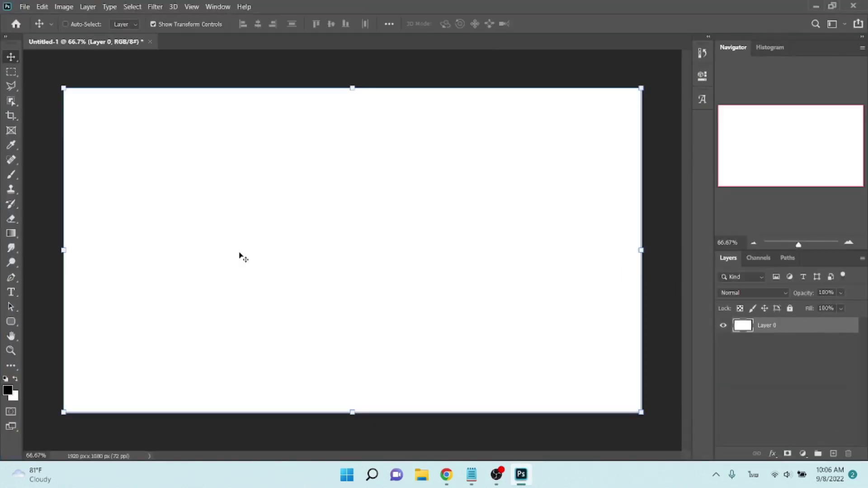
pyautogui.press('t')
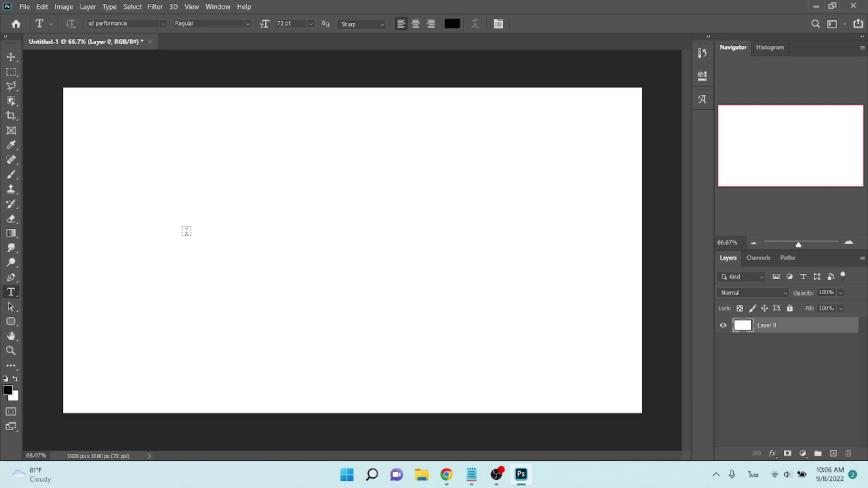
# Type the Thai word เฮีย, scale it to about 298% and move it left.
pyautogui.click(186, 231)
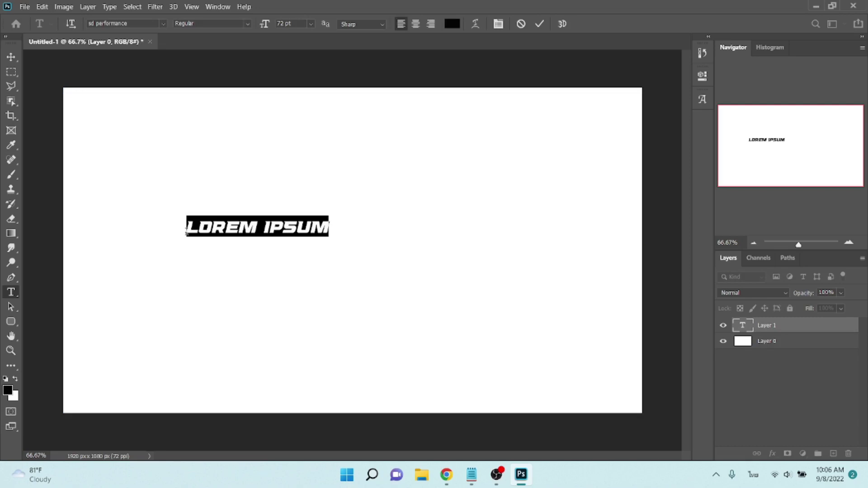
pyautogui.write('I')
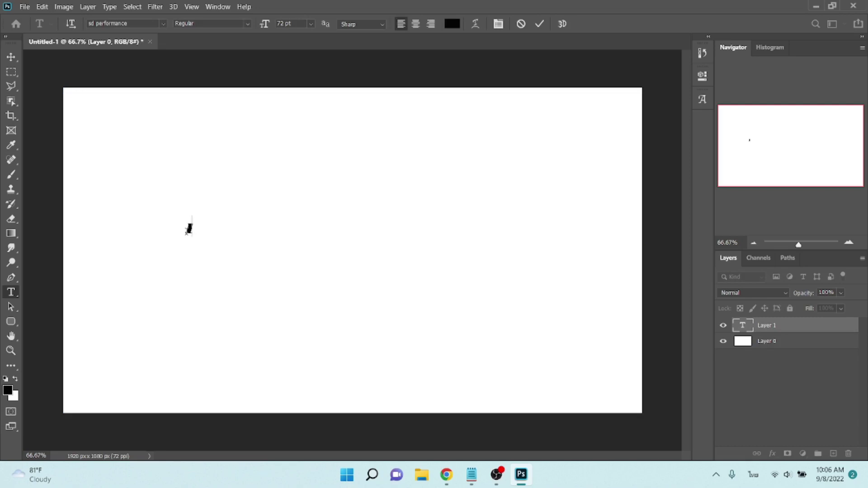
pyautogui.write('H')
pyautogui.write('ย')
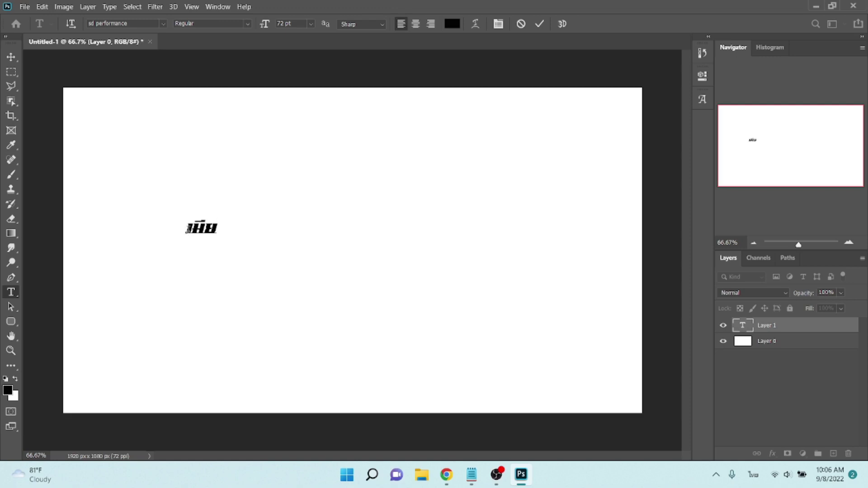
pyautogui.click(12, 57)
pyautogui.moveTo(219, 216); pyautogui.dragTo(287, 178)
pyautogui.moveTo(246, 216); pyautogui.dragTo(165, 258)
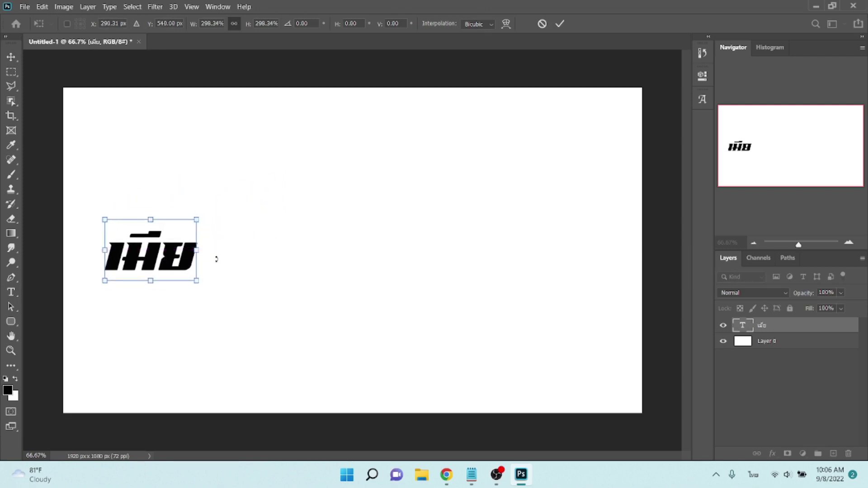
# Duplicate the word, enlarge the copy and place it beside the original on the same baseline.
pyautogui.press('Return')
pyautogui.hotkey('ctrl', 'j')
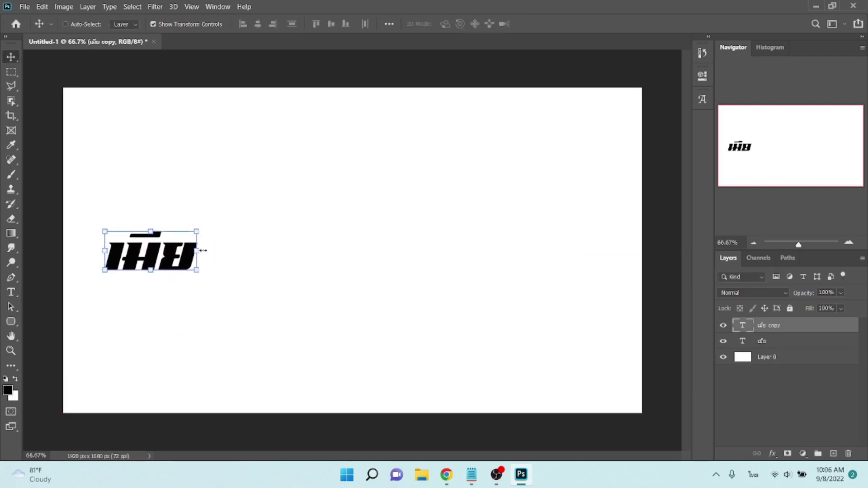
pyautogui.hotkey('ctrl', 't')
pyautogui.moveTo(196, 227)
pyautogui.mouseDown()
pyautogui.moveTo(283, 227)
pyautogui.moveTo(361, 204)
pyautogui.mouseUp()
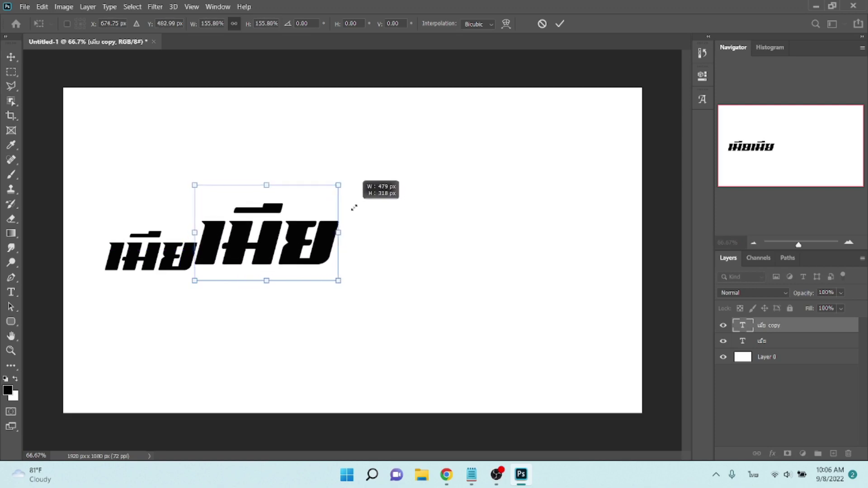
pyautogui.moveTo(361, 204); pyautogui.dragTo(353, 208)
pyautogui.moveTo(270, 246); pyautogui.dragTo(272, 252)
pyautogui.press('Return')
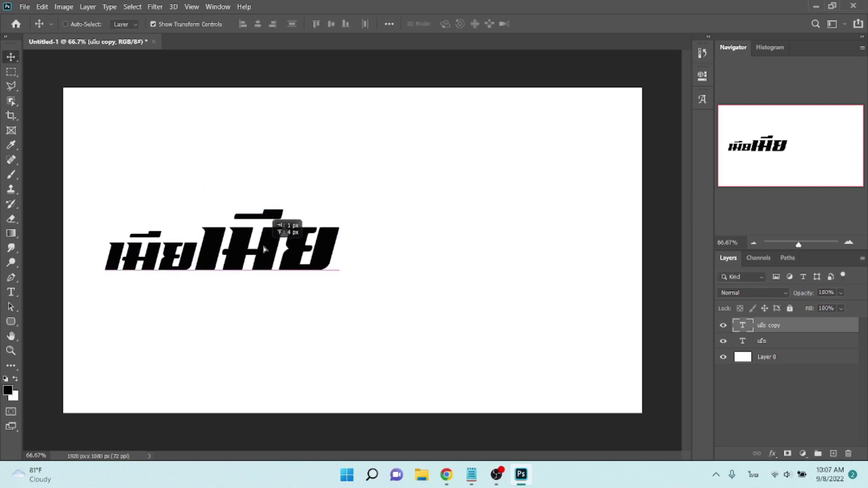
# Nudge the copy slightly right and retype its text as จ่าย.
pyautogui.moveTo(257, 250); pyautogui.dragTo(257, 251)
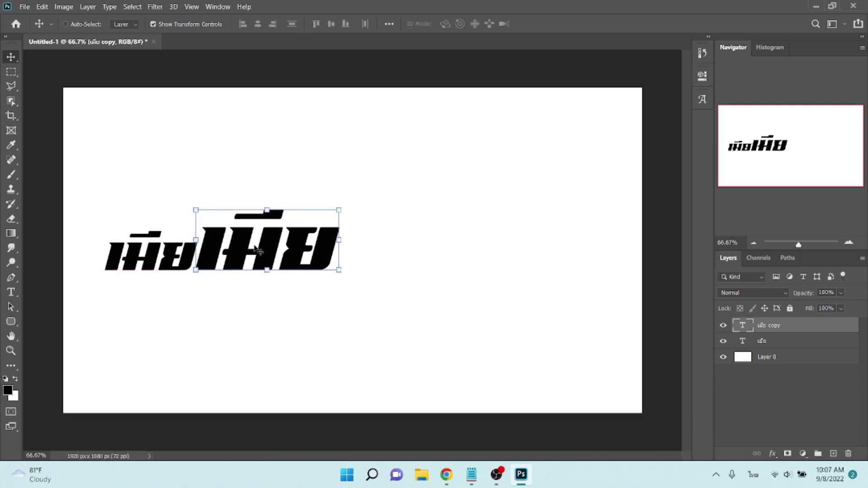
pyautogui.doubleClick(256, 247)
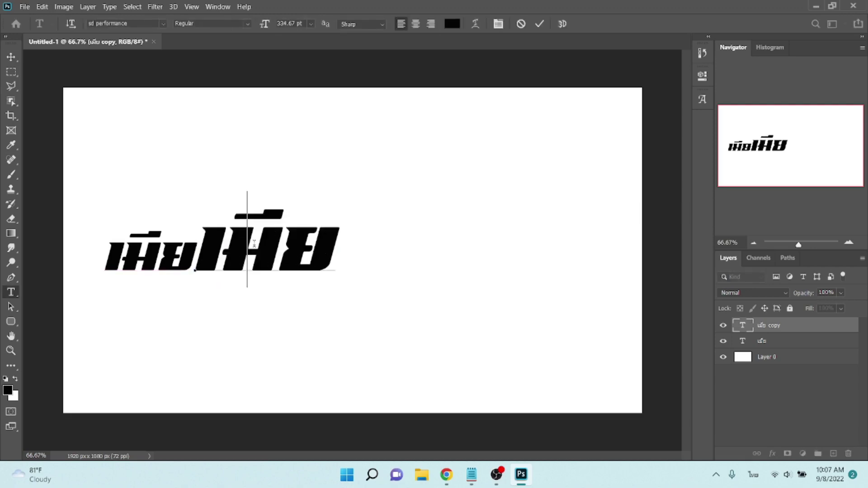
pyautogui.write('จ่าย')
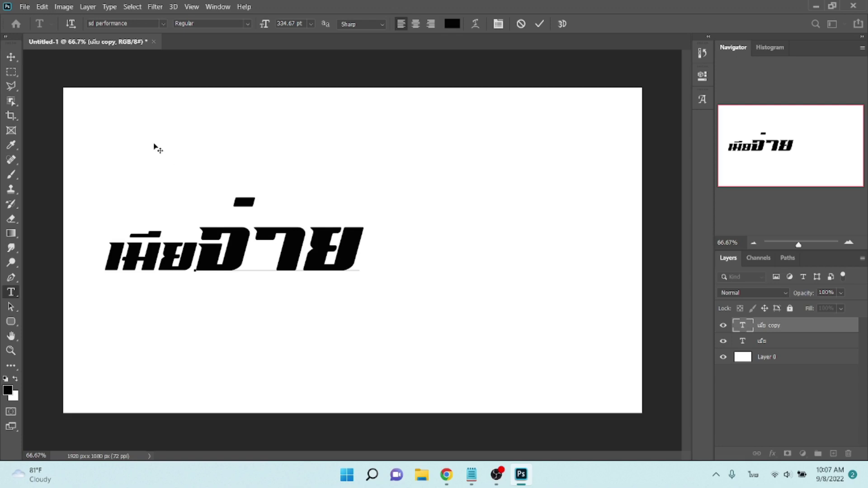
# Duplicate จ่าย, move the copy right after it and retype it as ราย.
pyautogui.click(11, 57)
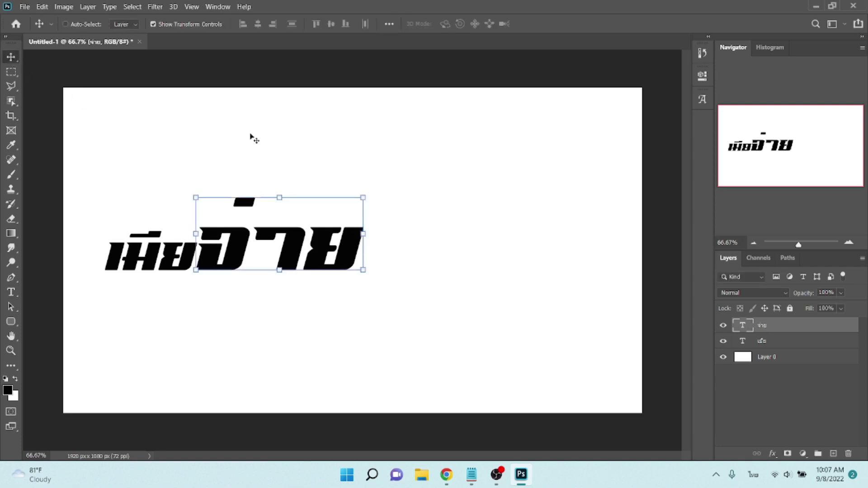
pyautogui.hotkey('ctrl', 'j')
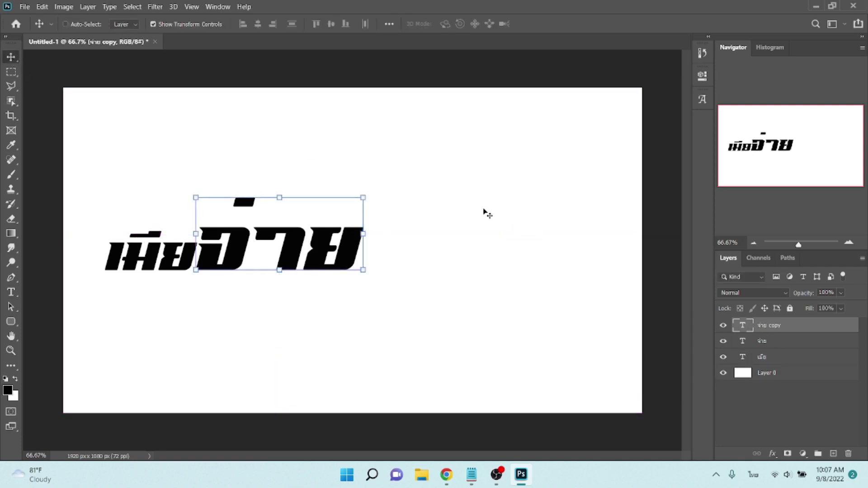
pyautogui.moveTo(238, 245); pyautogui.dragTo(400, 246)
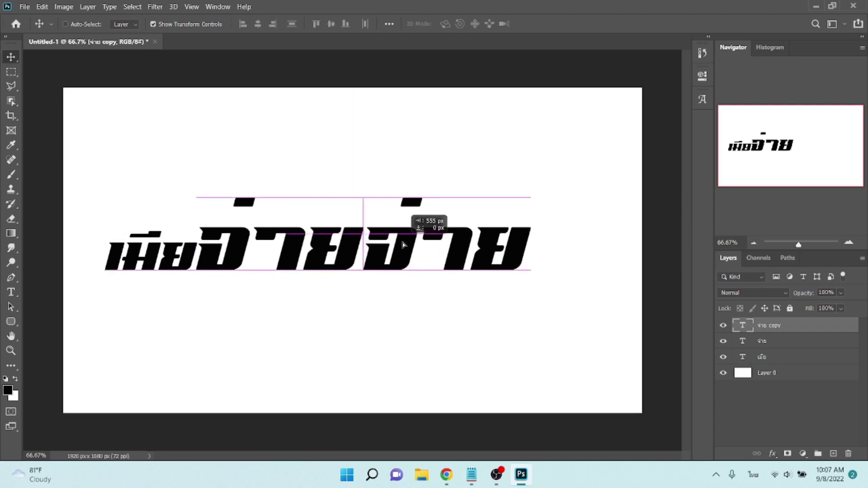
pyautogui.moveTo(401, 246); pyautogui.dragTo(405, 246)
pyautogui.doubleClick(402, 241)
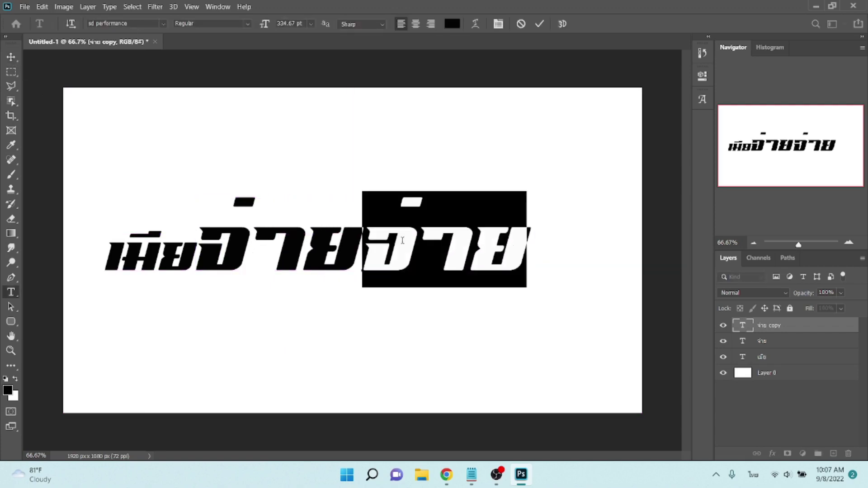
pyautogui.write('ราย')
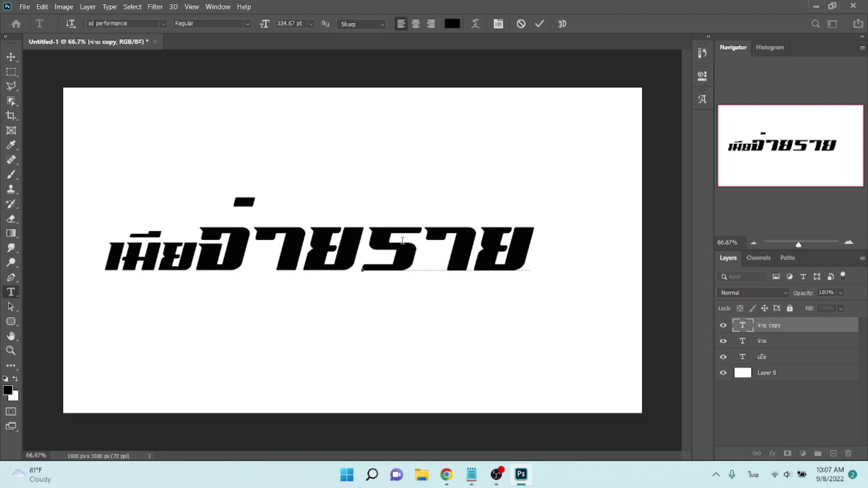
pyautogui.click(11, 57)
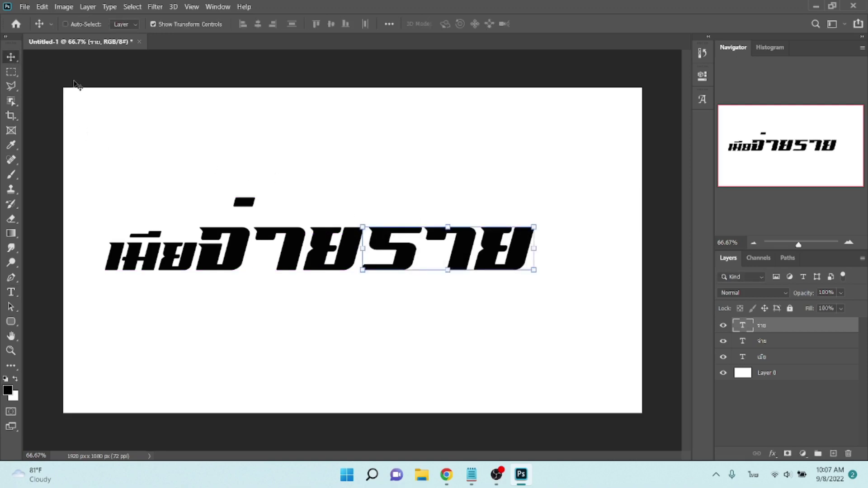
# Duplicate the first word, retype the copy as วัน and place it right after ราย.
pyautogui.click(764, 358)
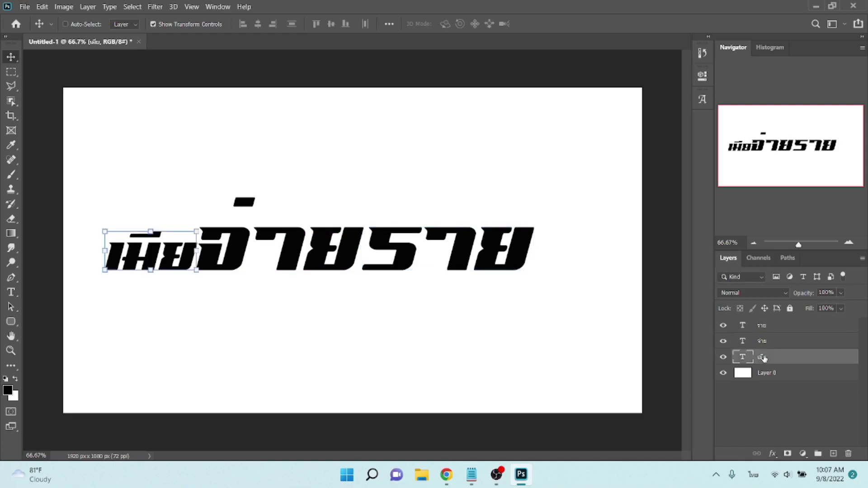
pyautogui.hotkey('ctrl', 'j')
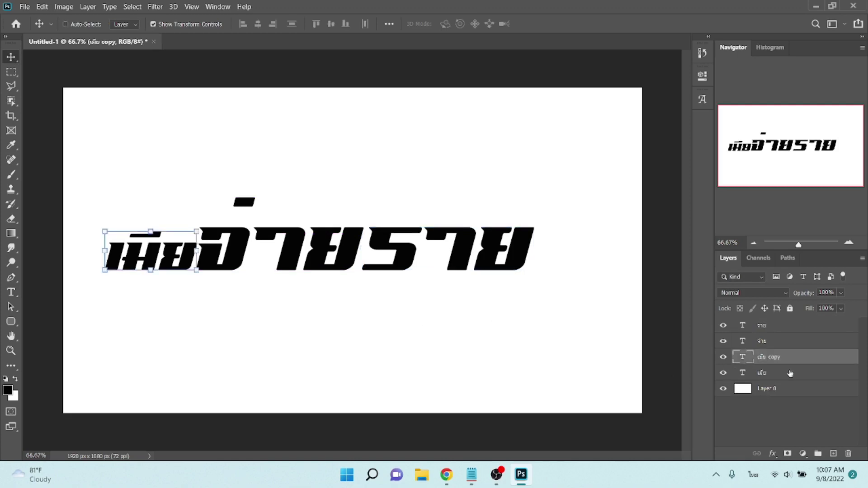
pyautogui.moveTo(772, 359); pyautogui.dragTo(772, 322)
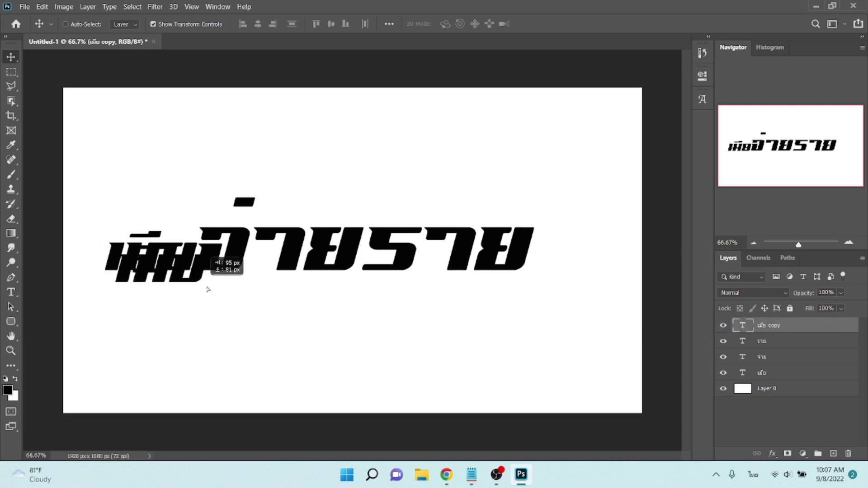
pyautogui.moveTo(160, 260); pyautogui.dragTo(341, 335)
pyautogui.doubleClick(342, 334)
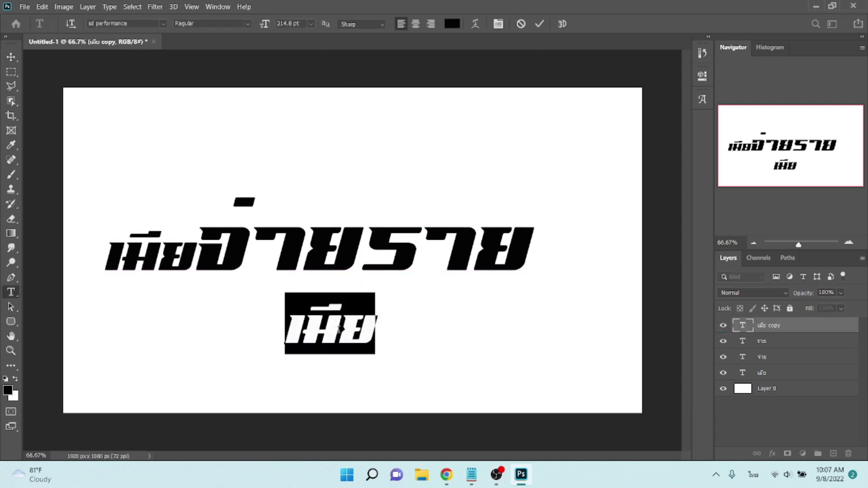
pyautogui.write('วัน')
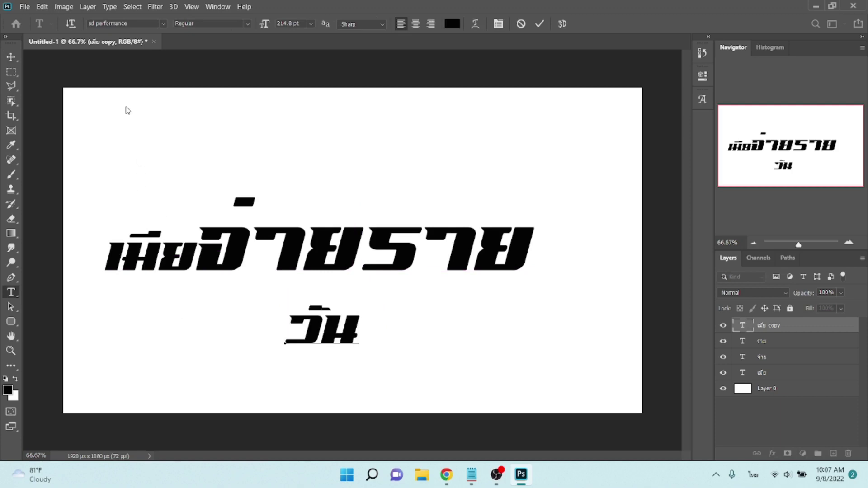
pyautogui.click(14, 56)
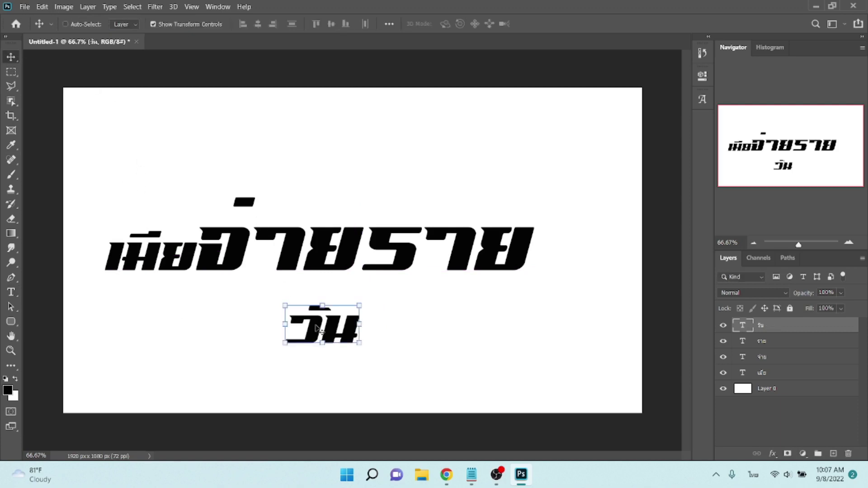
pyautogui.moveTo(334, 319)
pyautogui.mouseDown()
pyautogui.moveTo(510, 294)
pyautogui.moveTo(560, 256)
pyautogui.mouseUp()
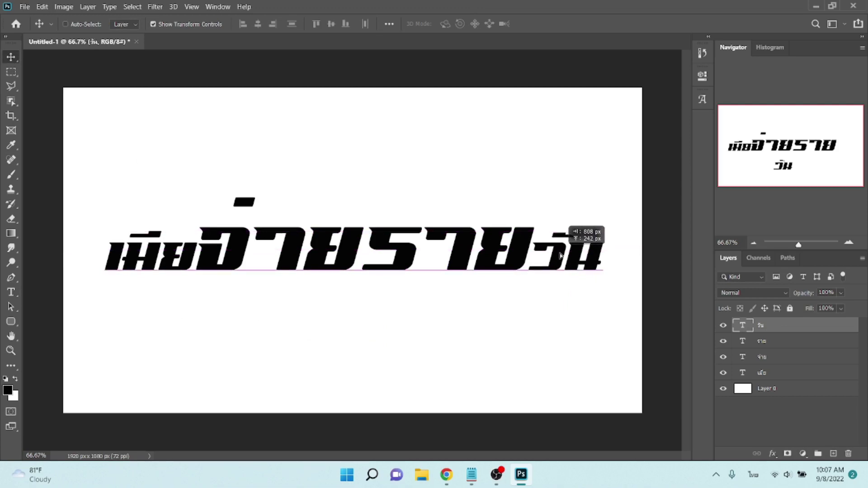
pyautogui.moveTo(560, 256); pyautogui.dragTo(561, 256)
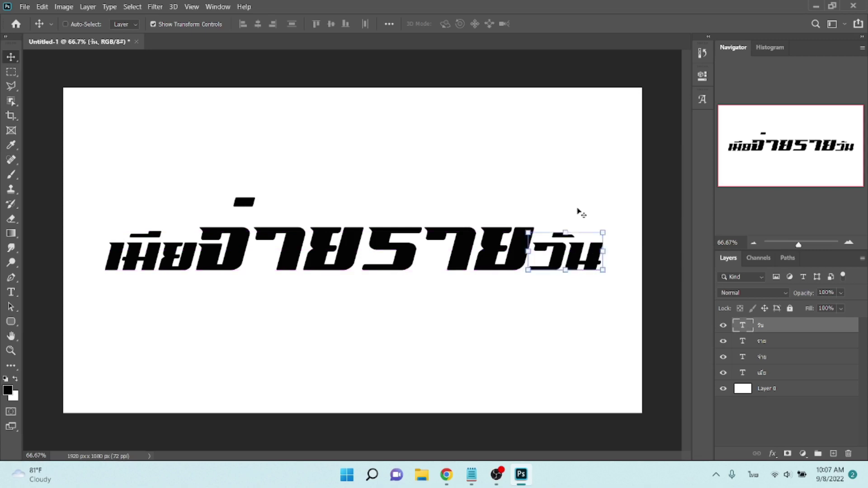
pyautogui.press('Right')
pyautogui.press('Right')
pyautogui.press('Right')
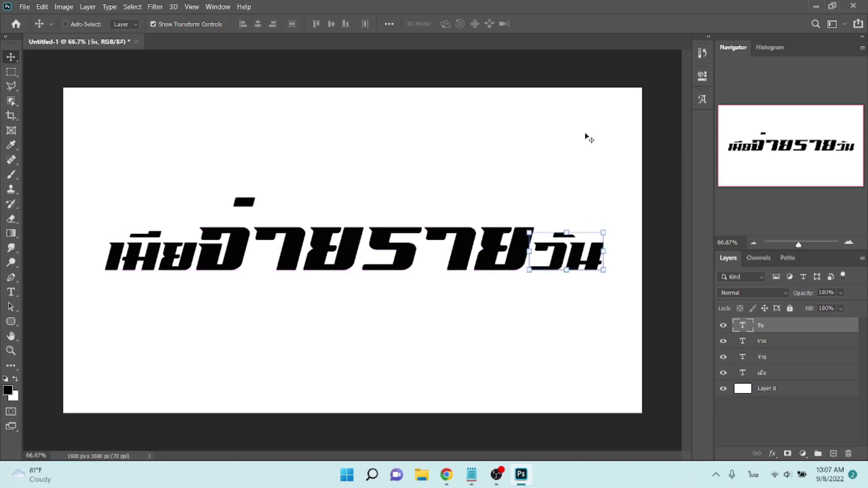
pyautogui.press('Right')
pyautogui.press('Right')
pyautogui.press('Right')
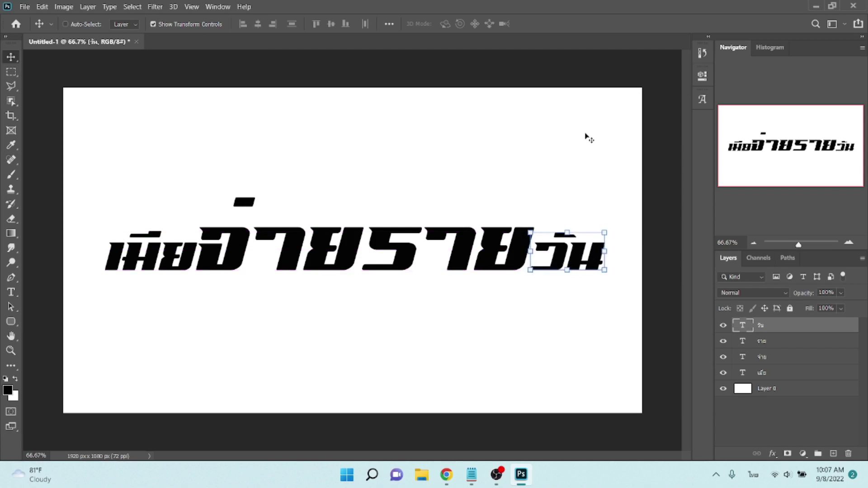
# Shift all four word layers slightly left together, then select the first word's layer.
pyautogui.keyDown('shift'); pyautogui.click(782, 377); pyautogui.keyUp('shift')
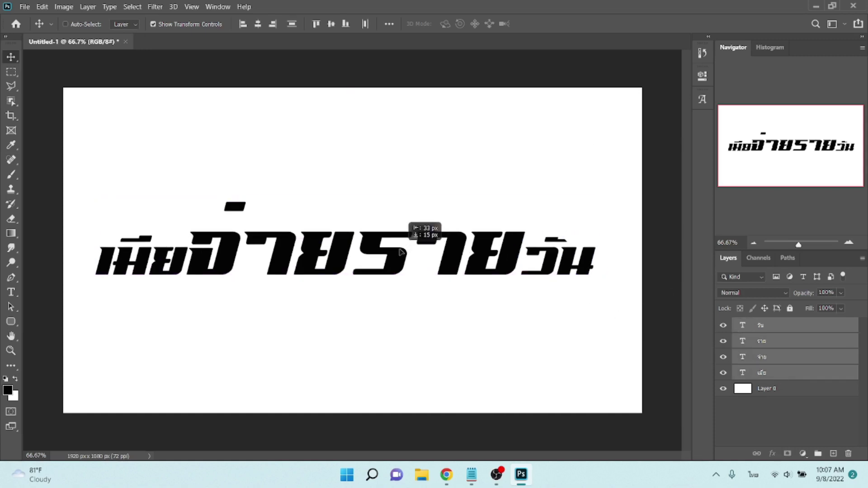
pyautogui.moveTo(412, 247)
pyautogui.mouseDown()
pyautogui.moveTo(397, 246)
pyautogui.moveTo(406, 249)
pyautogui.mouseUp()
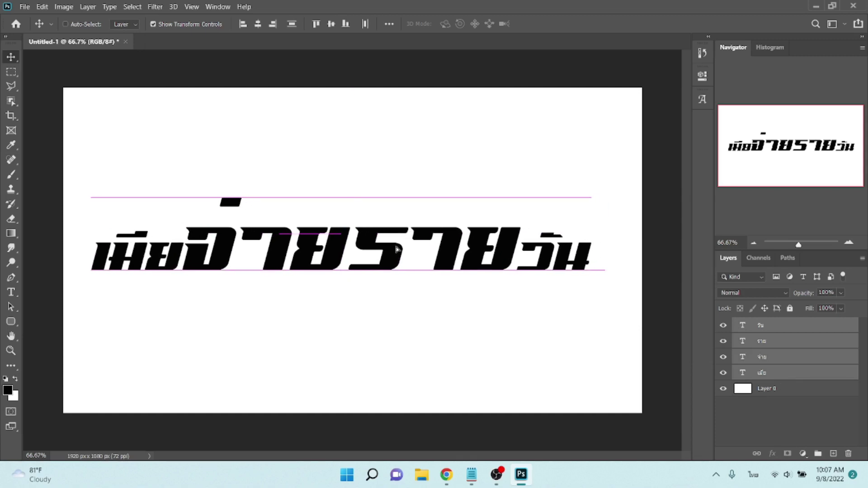
pyautogui.moveTo(405, 249); pyautogui.dragTo(394, 249)
pyautogui.click(806, 430)
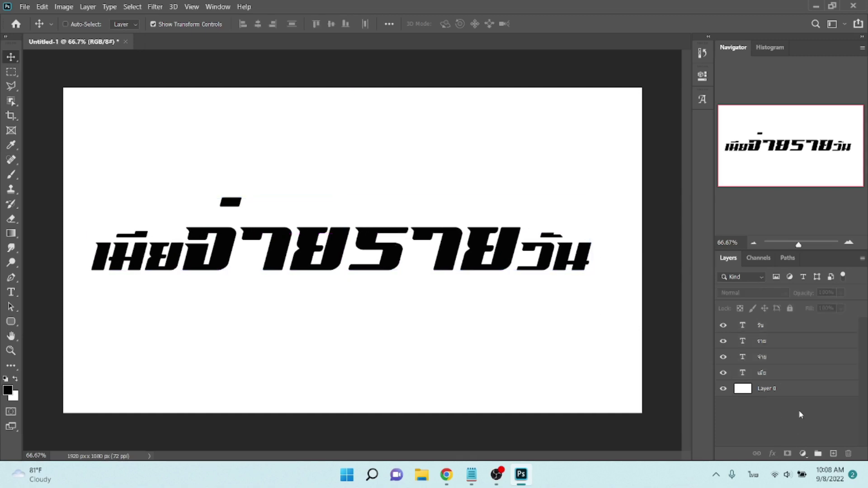
pyautogui.click(770, 376)
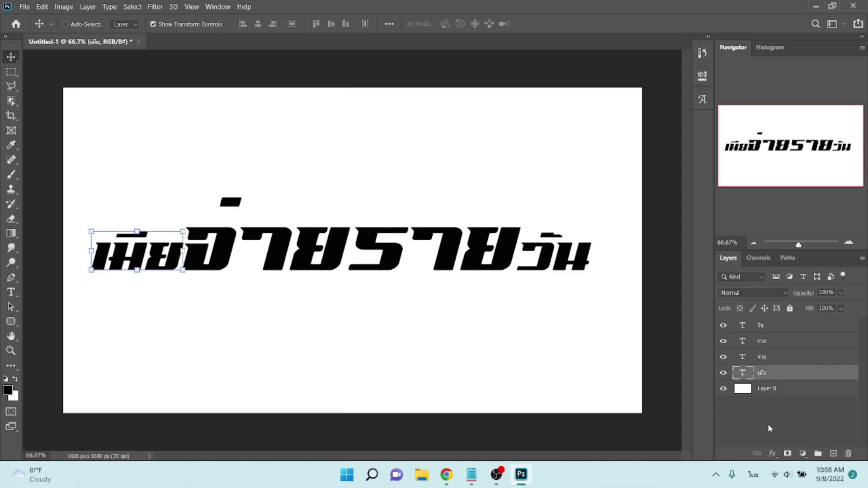
# Add a 10 px black stroke to the first word.
pyautogui.click(772, 453)
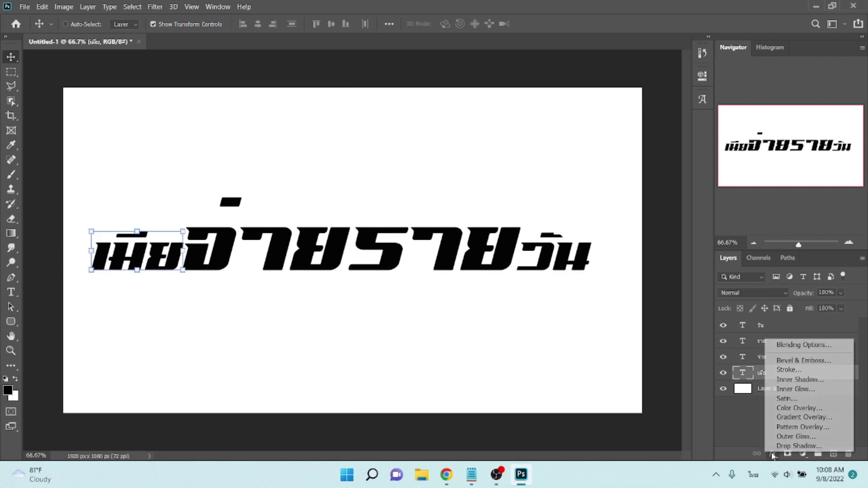
pyautogui.click(789, 370)
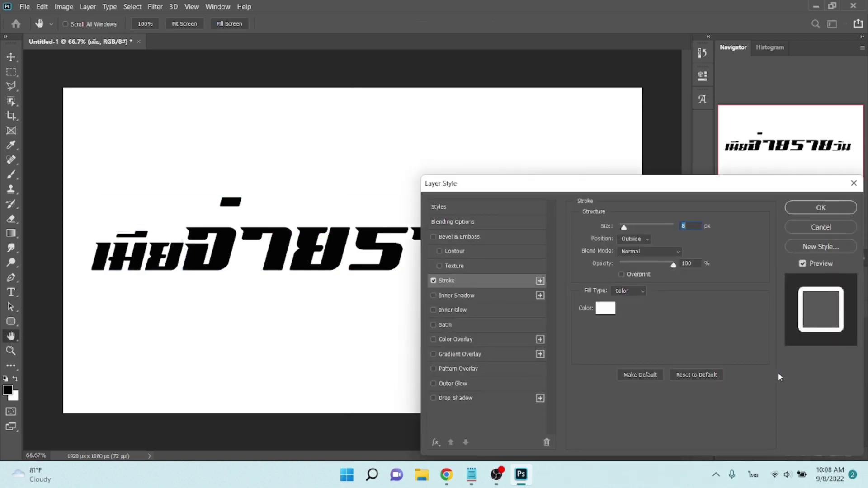
pyautogui.click(606, 309)
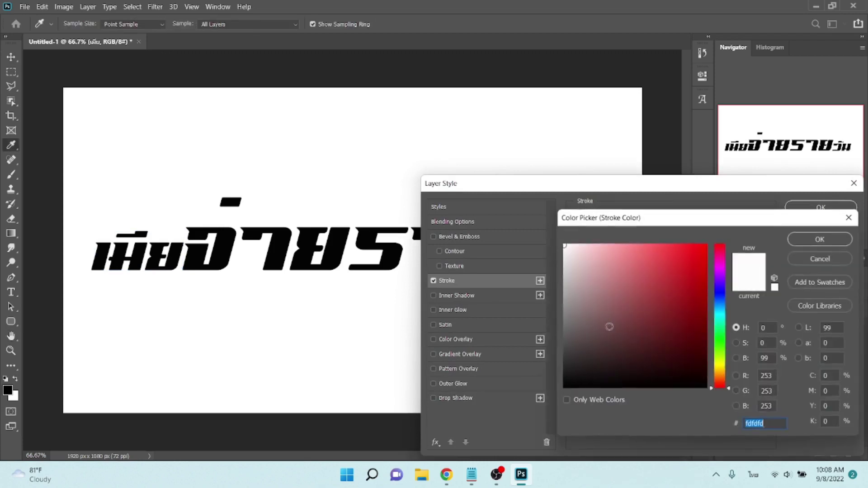
pyautogui.click(564, 388)
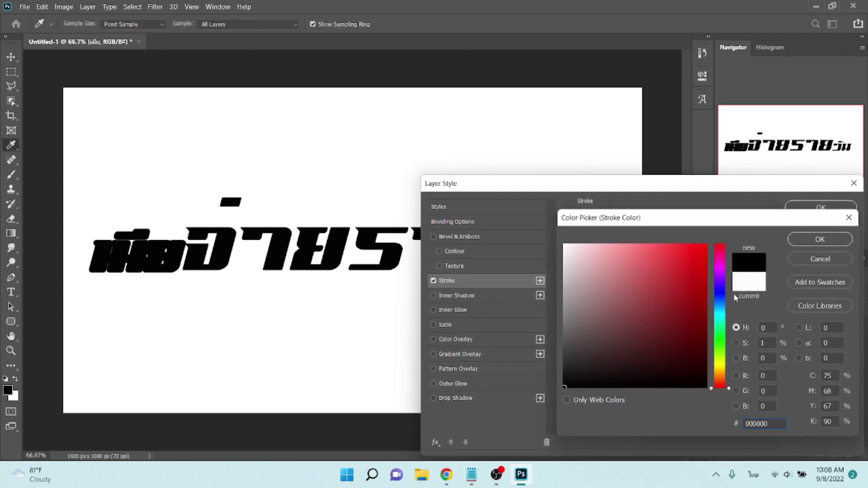
pyautogui.click(811, 240)
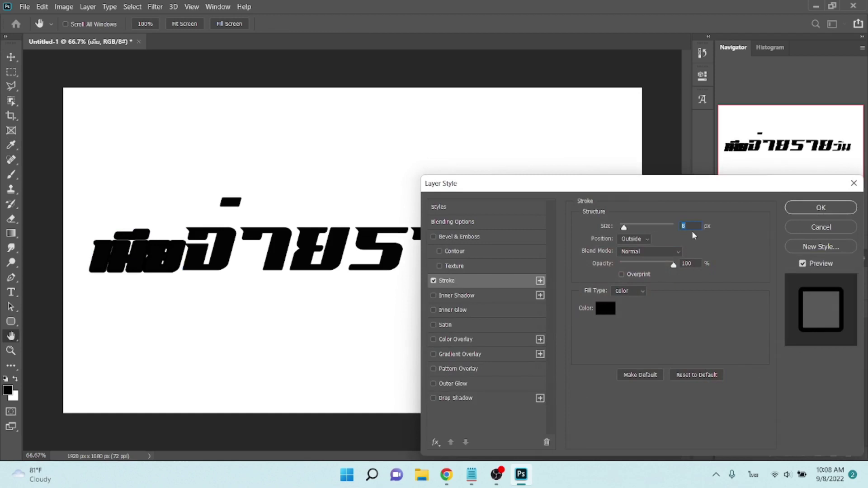
pyautogui.press('Up')
pyautogui.press('Up')
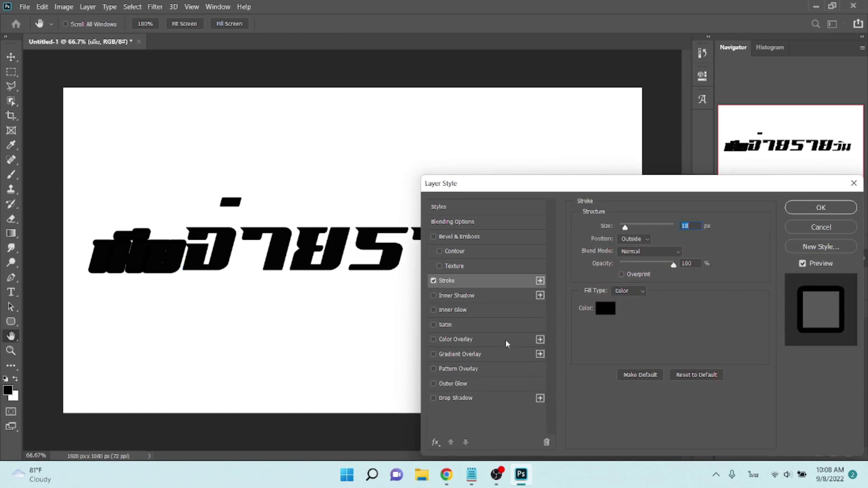
# Add a bright cyan 01fcf3 colour overlay to the first word and apply the styles.
pyautogui.click(474, 343)
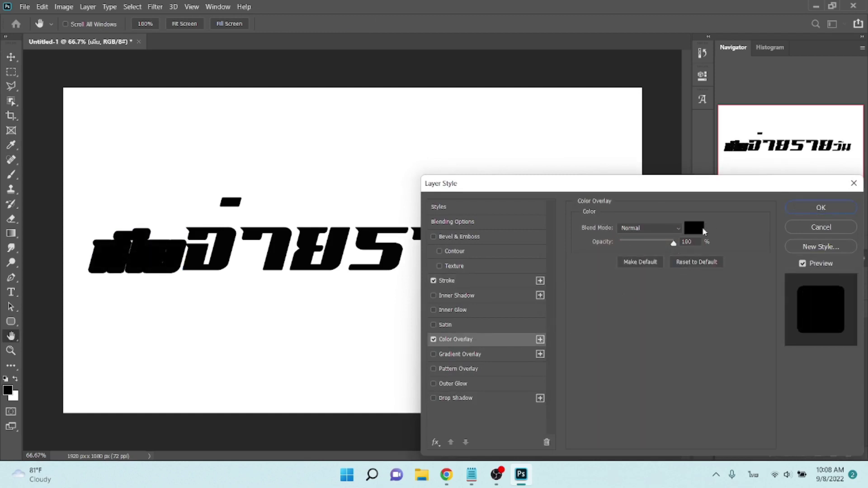
pyautogui.click(702, 230)
pyautogui.click(724, 318)
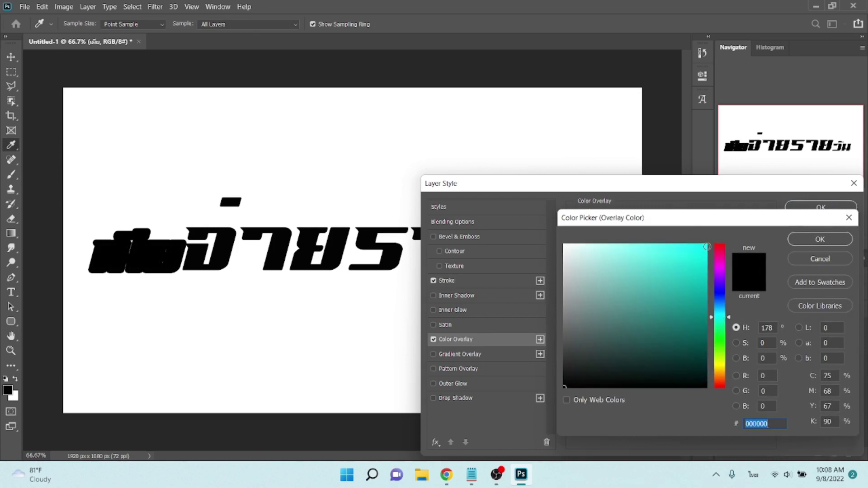
pyautogui.click(707, 246)
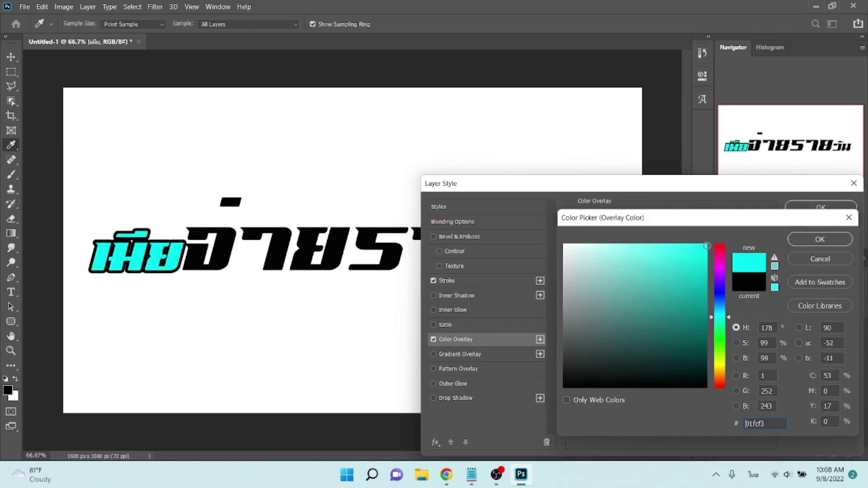
pyautogui.click(804, 242)
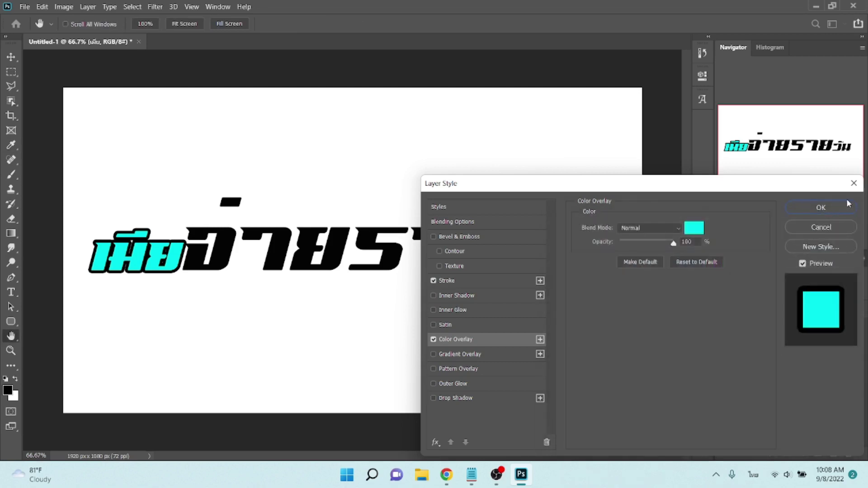
pyautogui.click(821, 208)
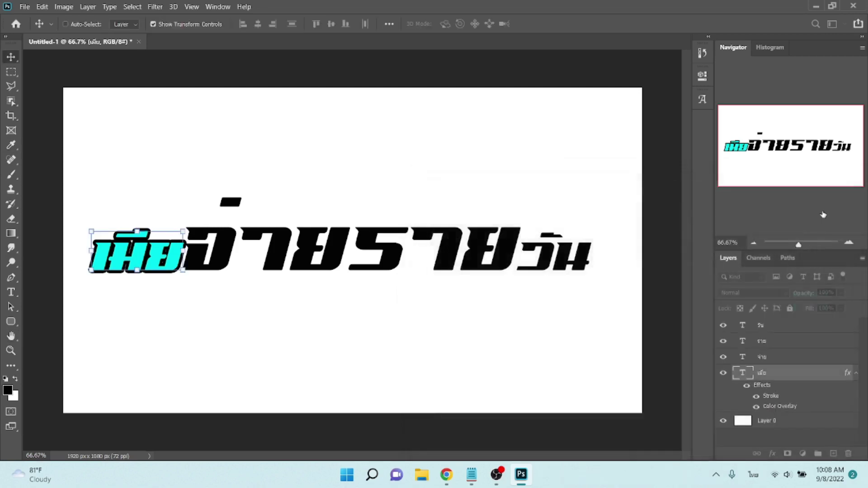
pyautogui.click(780, 360)
# Style จ่าย with a 10 px black stroke and a yellow fce701 colour overlay.
pyautogui.click(772, 454)
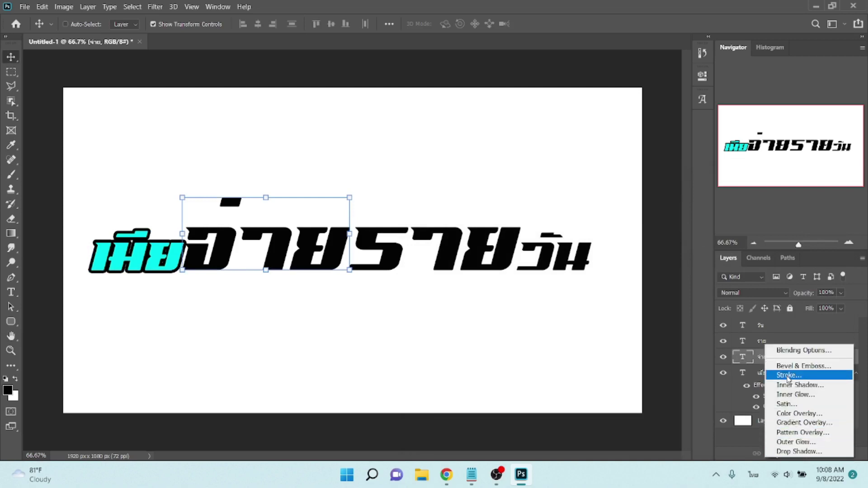
pyautogui.click(773, 374)
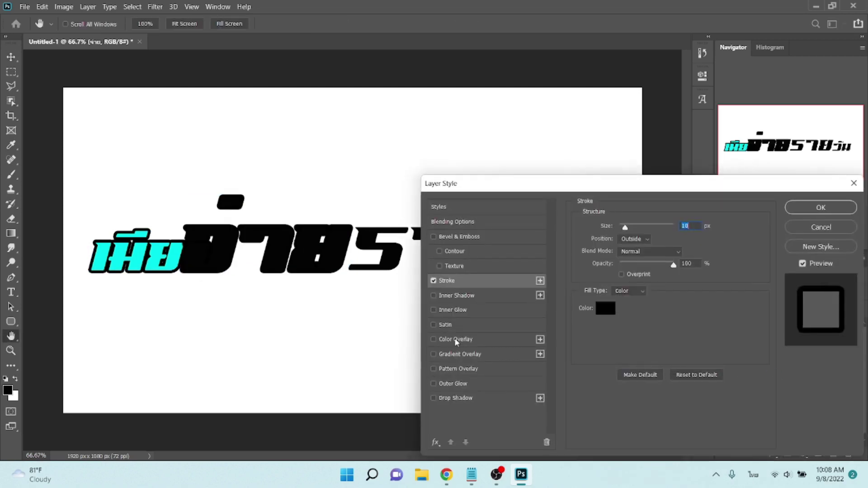
pyautogui.click(456, 340)
pyautogui.click(694, 228)
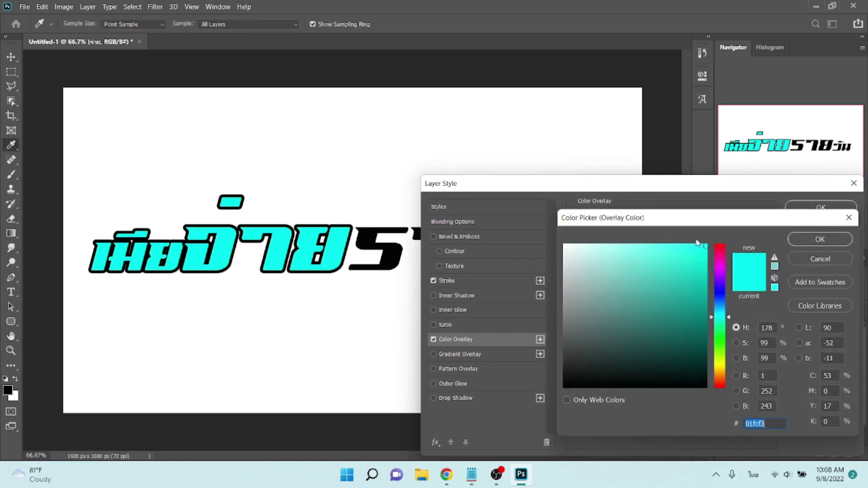
pyautogui.click(723, 368)
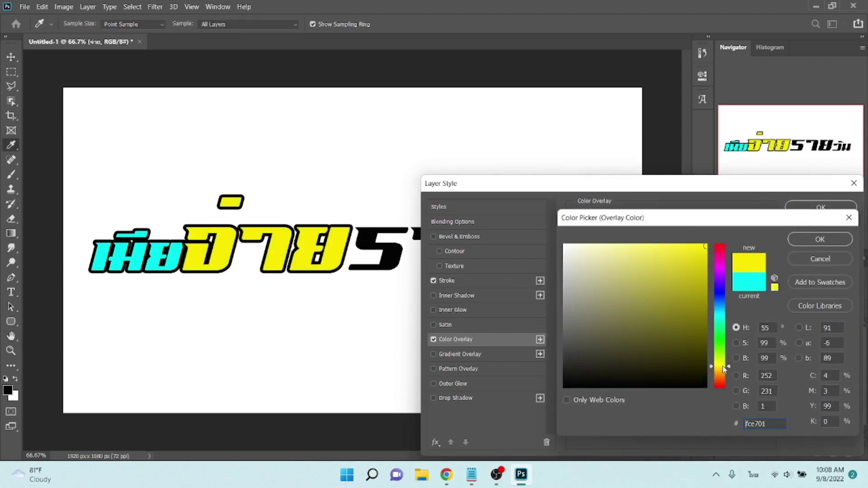
pyautogui.click(818, 239)
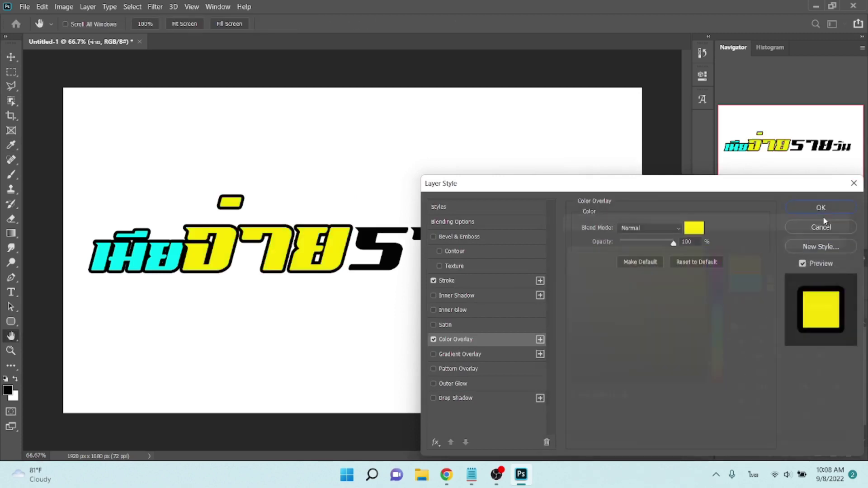
pyautogui.click(821, 207)
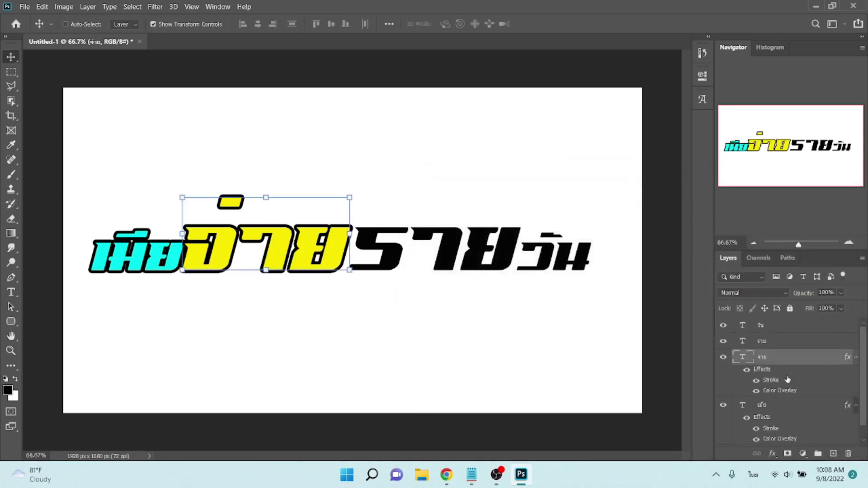
# Style ราย with a black stroke and a red fc0113 colour overlay.
pyautogui.click(786, 347)
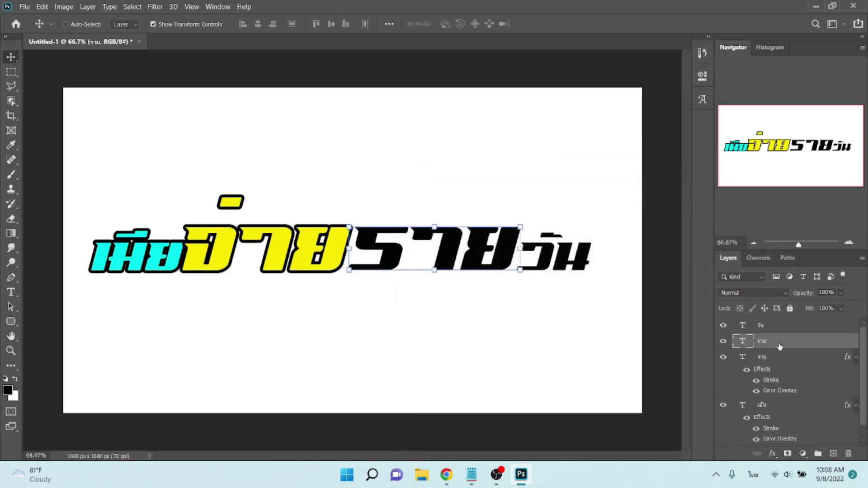
pyautogui.click(773, 454)
pyautogui.click(786, 377)
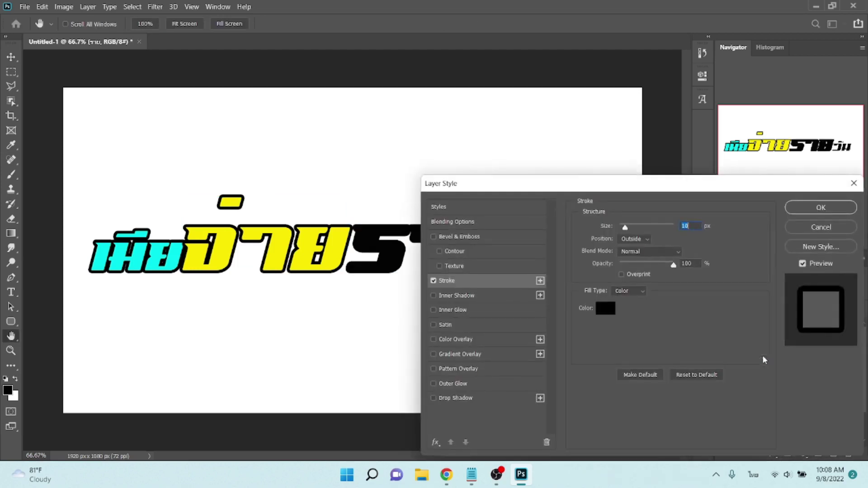
pyautogui.click(468, 343)
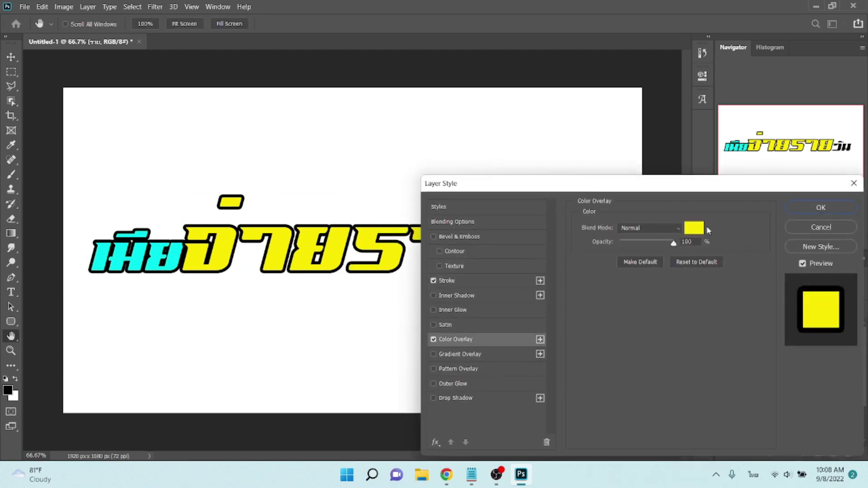
pyautogui.click(694, 228)
pyautogui.click(719, 275)
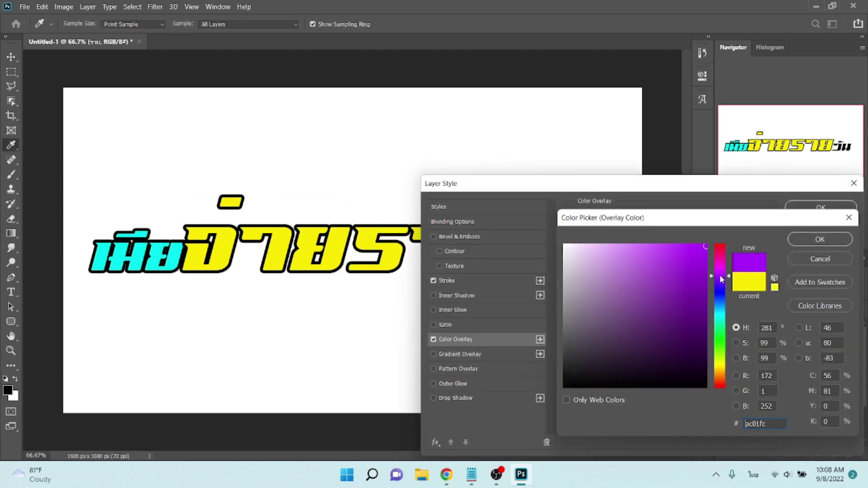
pyautogui.click(721, 269)
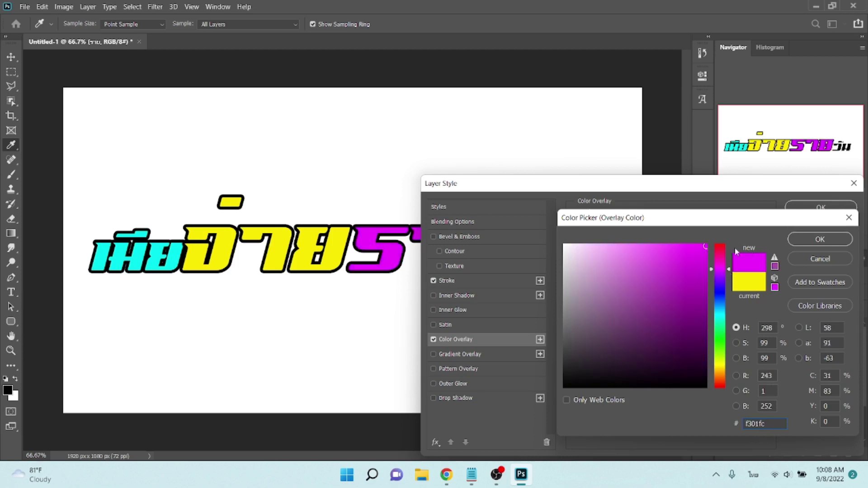
pyautogui.click(720, 247)
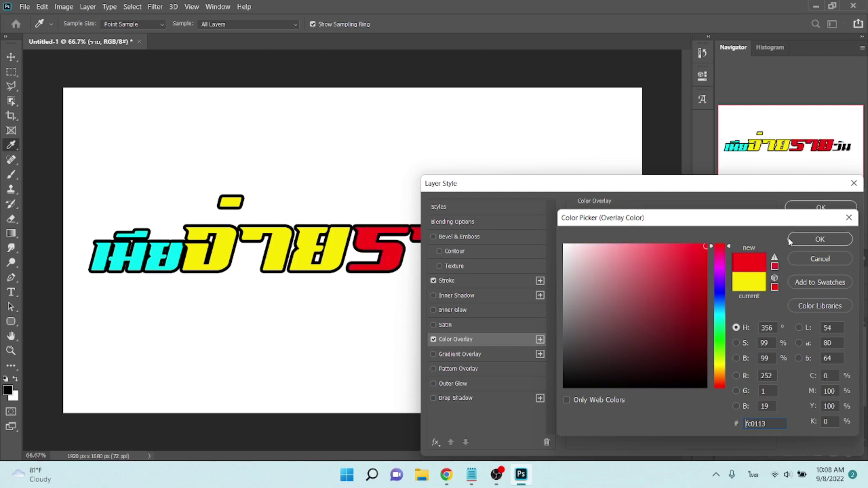
pyautogui.click(820, 239)
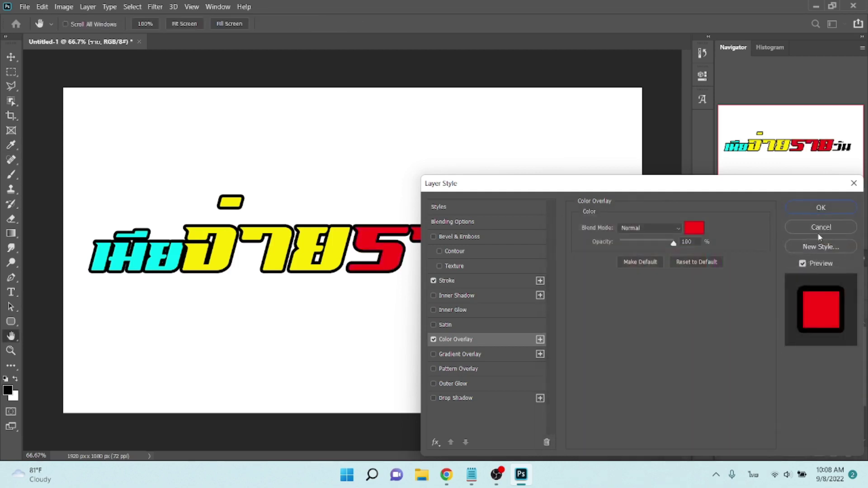
pyautogui.click(820, 208)
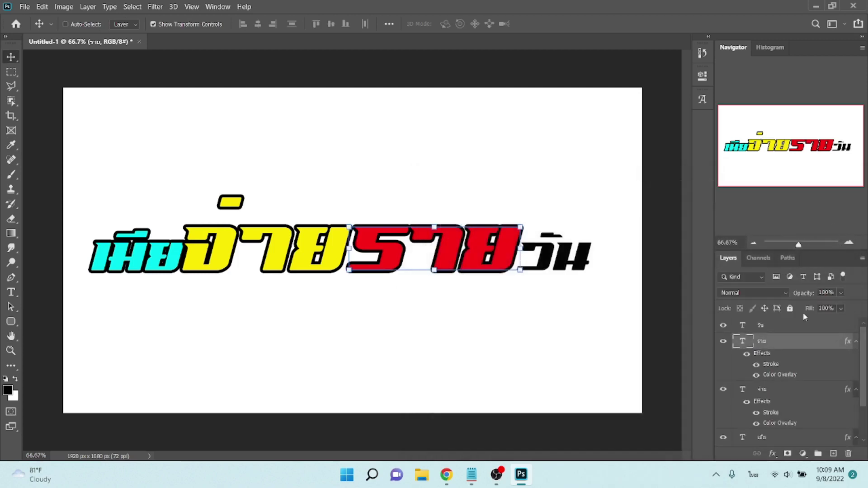
# Style วัน with a black stroke and a bright green 3cfc01 colour overlay.
pyautogui.click(770, 330)
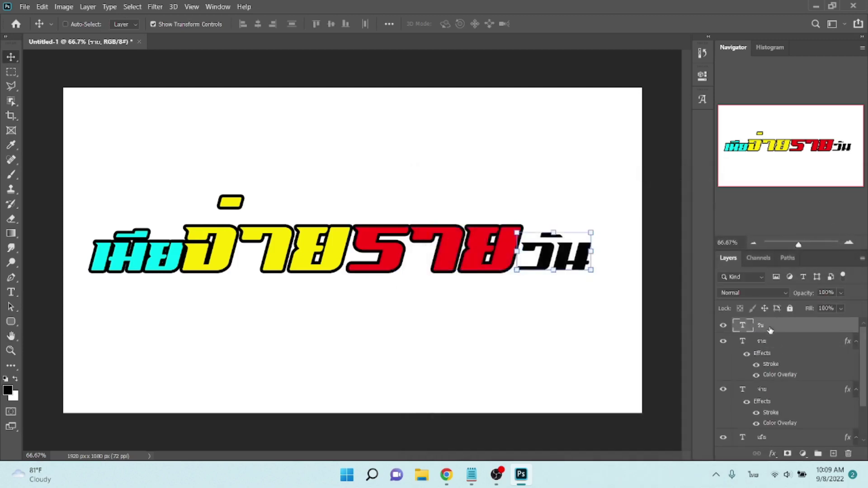
pyautogui.click(772, 454)
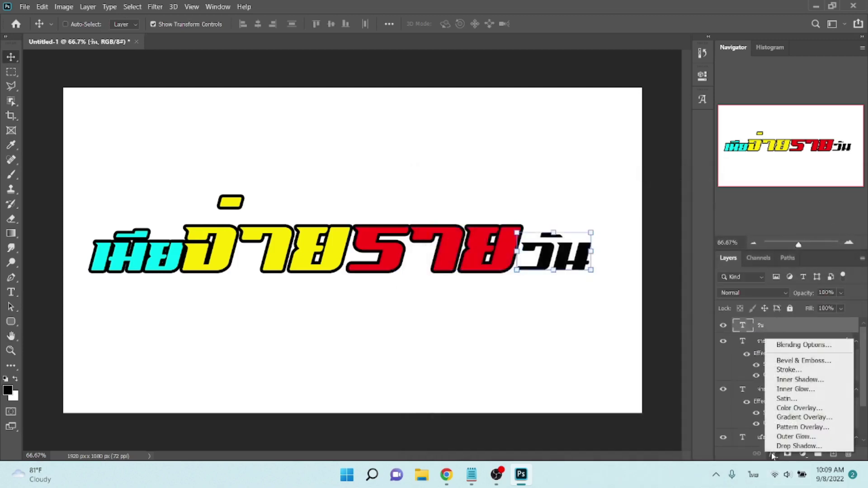
pyautogui.click(789, 371)
pyautogui.click(501, 340)
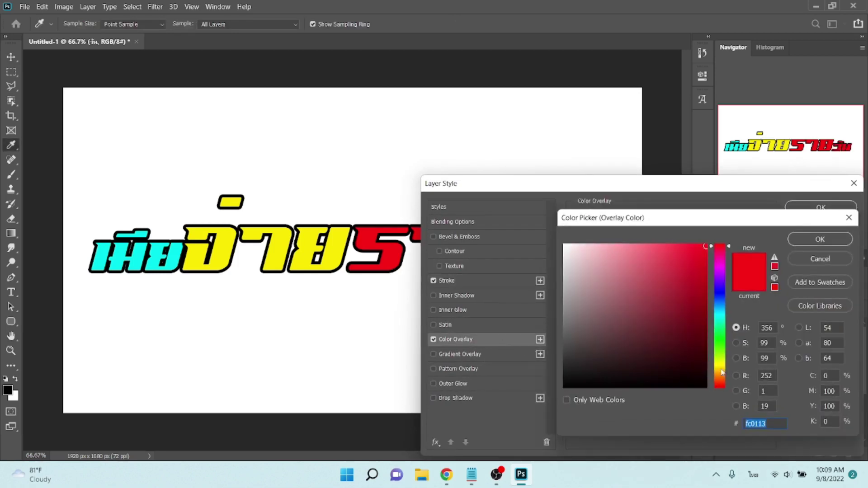
pyautogui.click(720, 352)
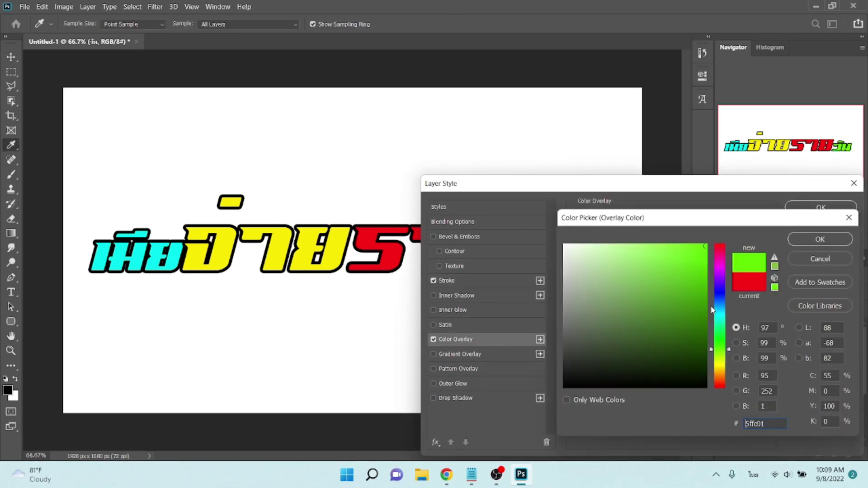
pyautogui.moveTo(724, 353); pyautogui.dragTo(724, 349)
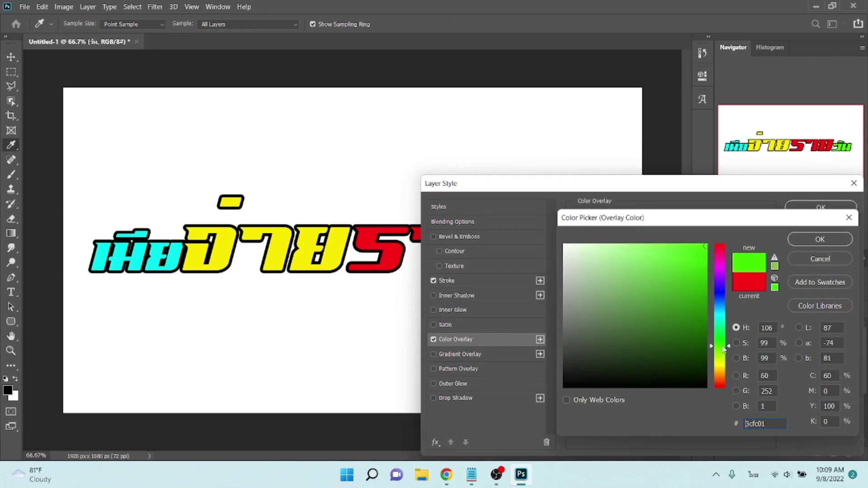
pyautogui.click(816, 233)
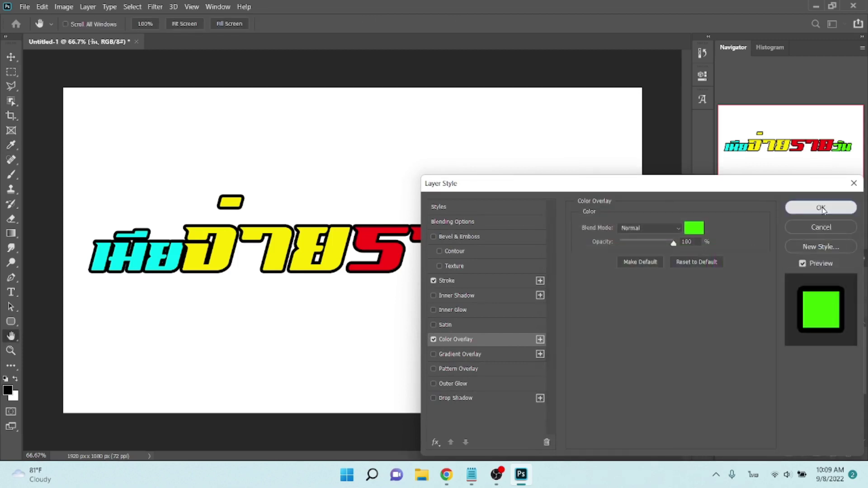
pyautogui.click(817, 209)
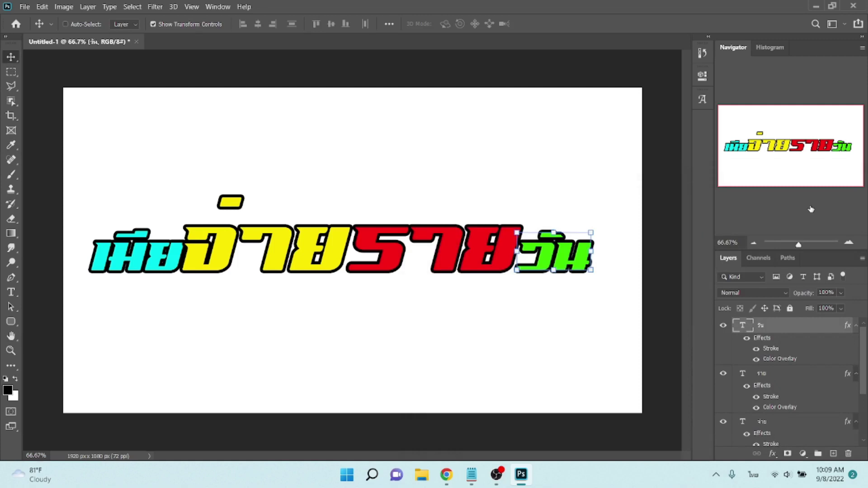
# Duplicate all word layers, move the copies below the originals and offset them down and left.
pyautogui.scroll(-2, 800, 419)
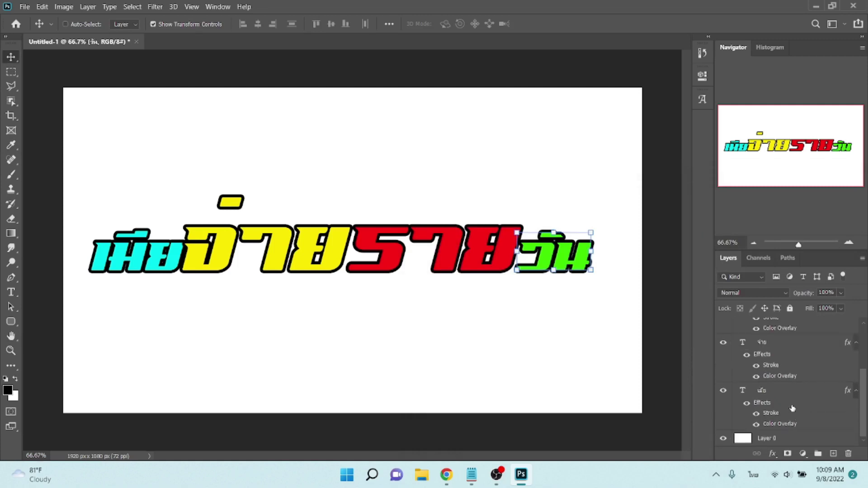
pyautogui.keyDown('shift'); pyautogui.click(792, 393); pyautogui.keyUp('shift')
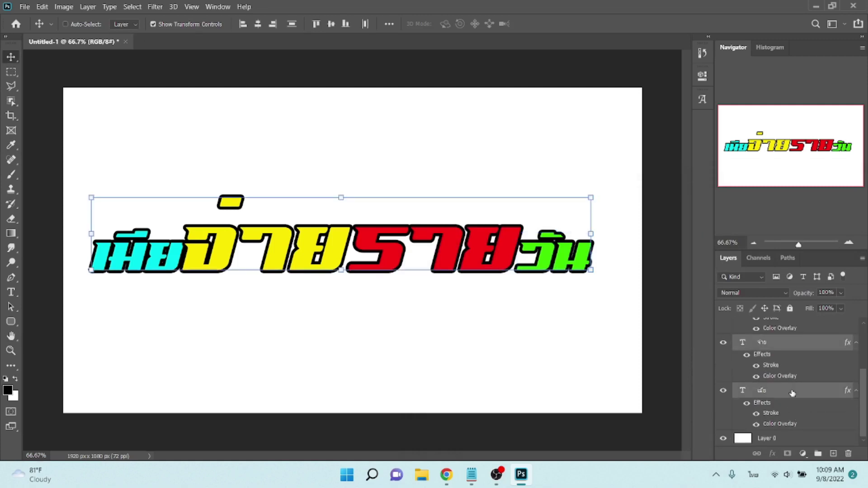
pyautogui.hotkey('ctrl', 'j')
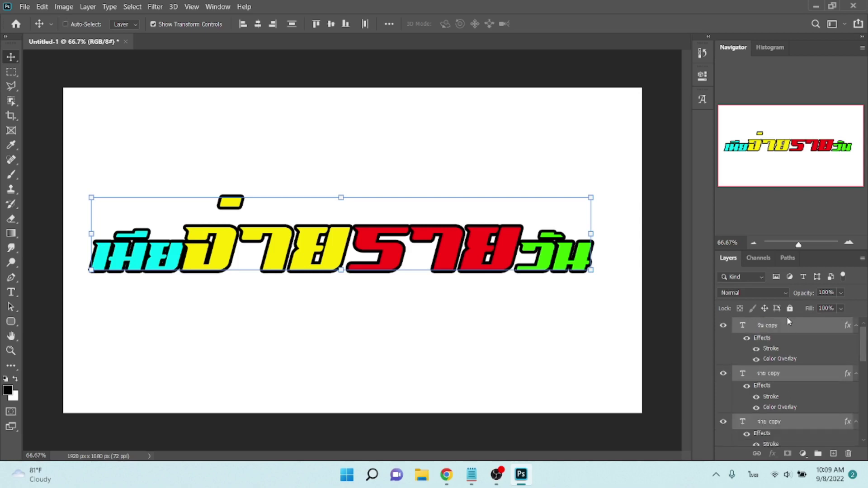
pyautogui.moveTo(790, 326); pyautogui.dragTo(807, 486)
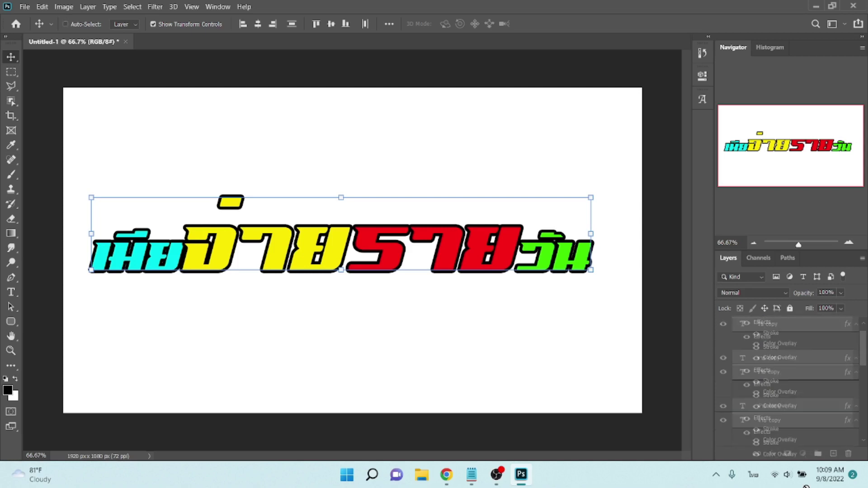
pyautogui.moveTo(817, 447); pyautogui.dragTo(808, 436)
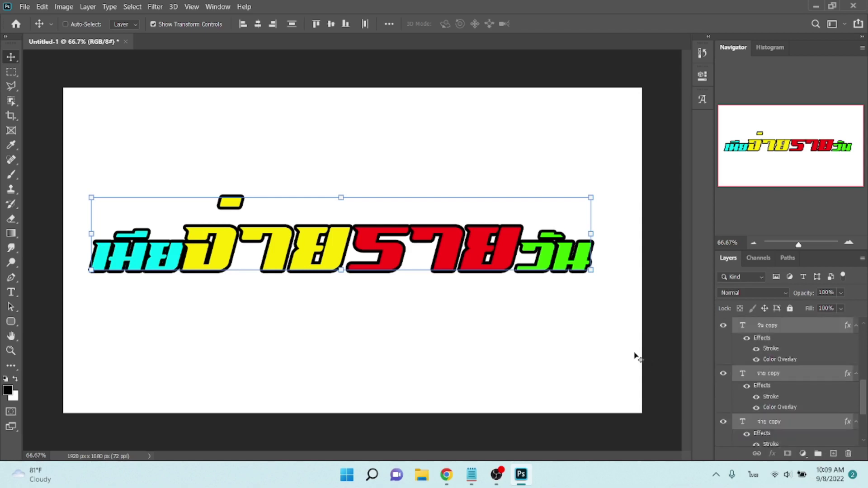
pyautogui.press('Down')
pyautogui.press('Down')
pyautogui.press('Down')
pyautogui.press('Down')
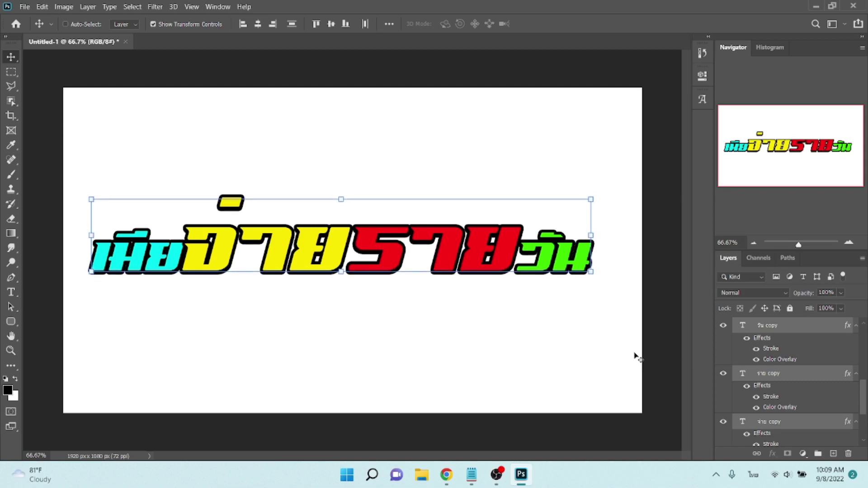
pyautogui.press('Down')
pyautogui.press('Down')
pyautogui.press('Down')
pyautogui.press('Down')
pyautogui.press('Down')
pyautogui.press('Down')
pyautogui.press('Down')
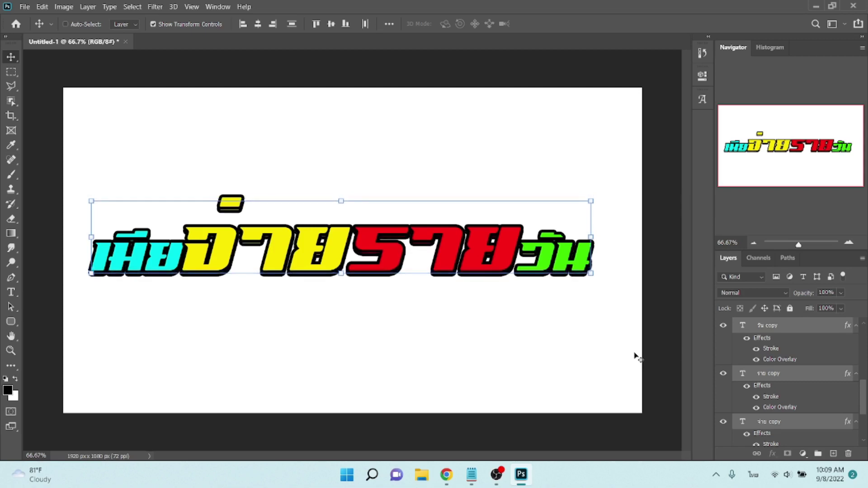
pyautogui.press('Left')
pyautogui.press('Left')
pyautogui.press('Left')
pyautogui.press('Left')
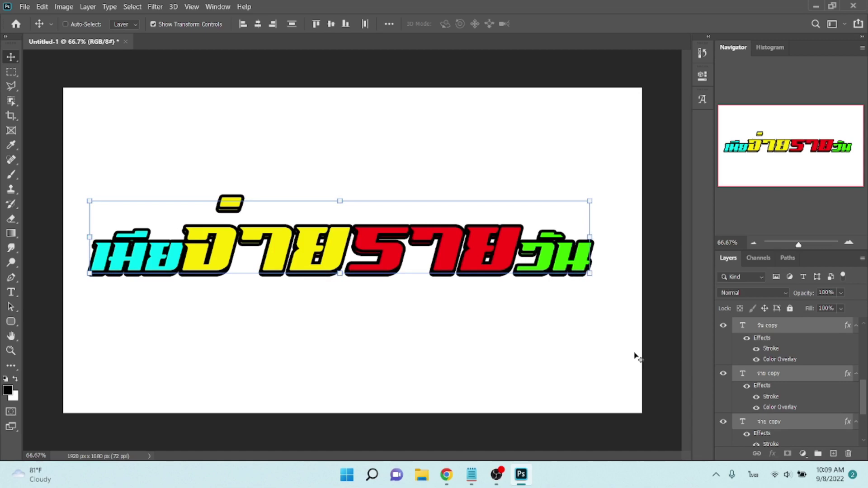
# Hide the Color Overlay on the เมีย, ราย and วัน copy layers so they show as black shadows.
pyautogui.scroll(-3, 812, 384)
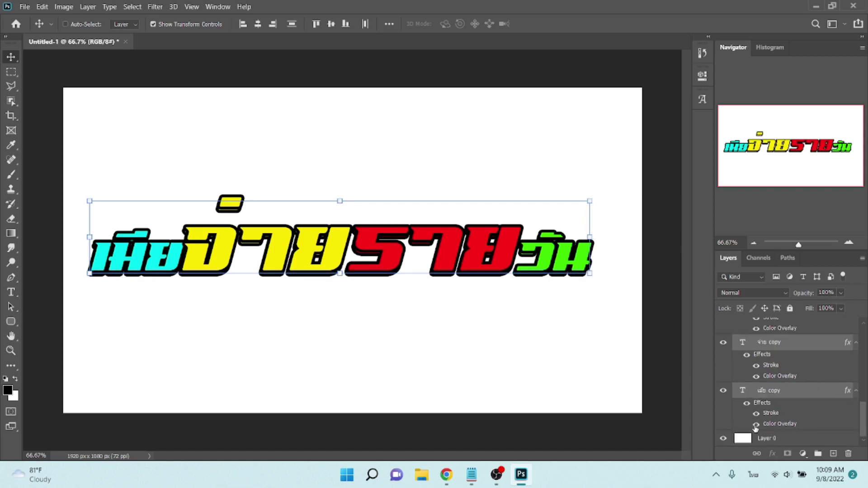
pyautogui.click(756, 425)
pyautogui.scroll(1, 756, 379)
pyautogui.click(756, 377)
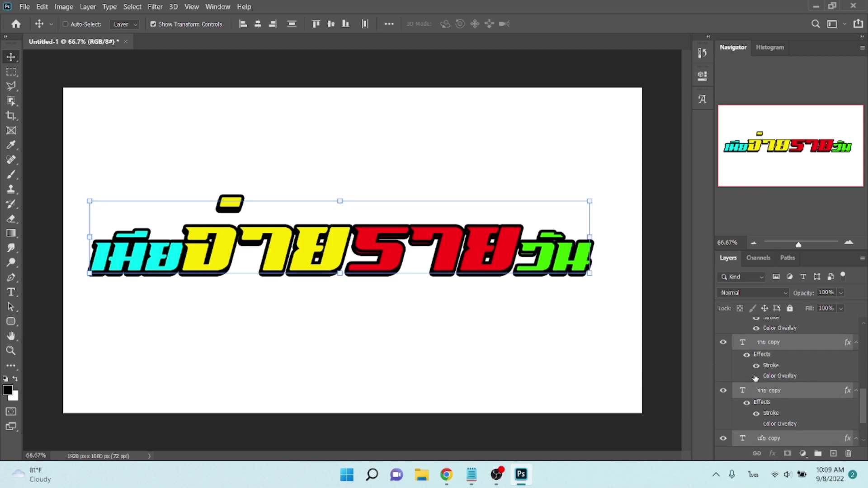
pyautogui.scroll(1, 808, 419)
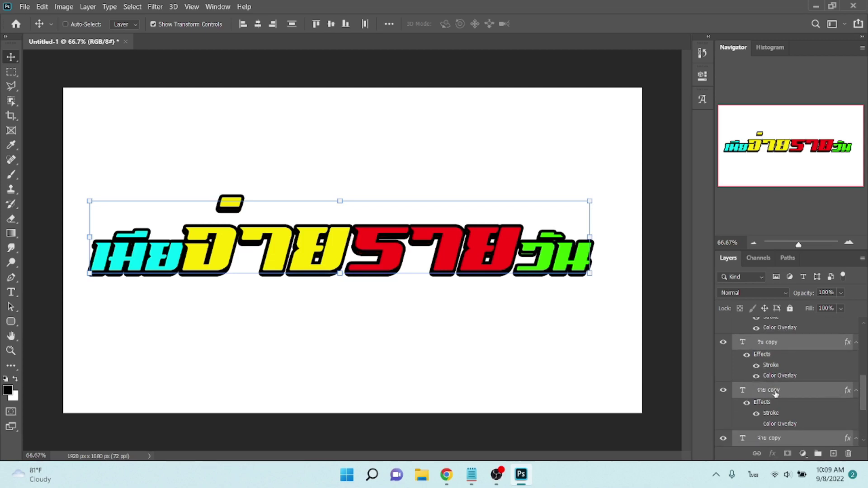
pyautogui.click(757, 377)
pyautogui.scroll(3, 808, 415)
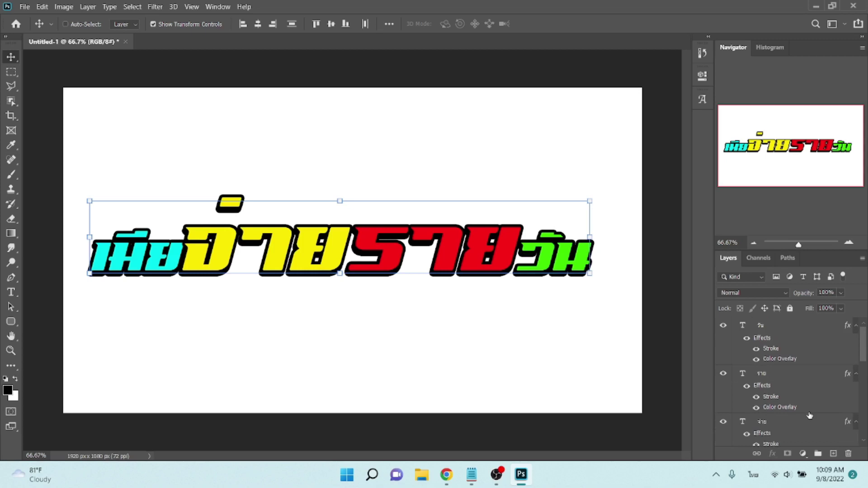
pyautogui.click(786, 327)
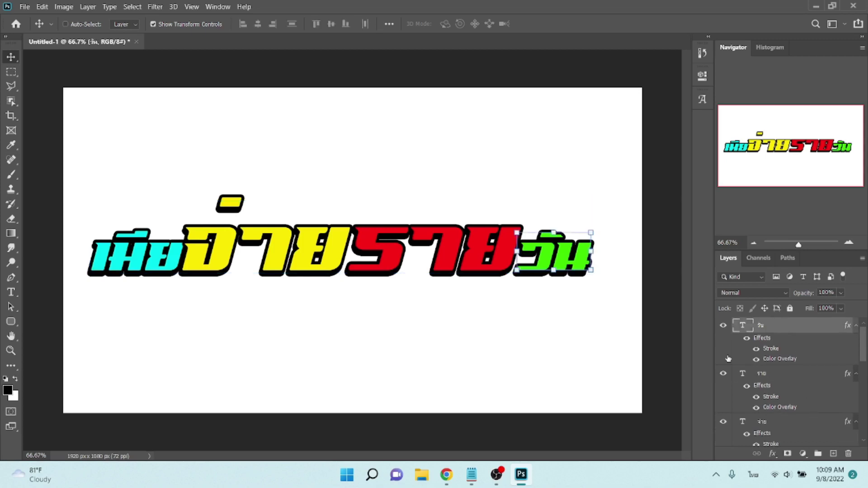
# Draw a black 1761 × 134 px rectangle across the lower half of the headline.
pyautogui.click(11, 322)
pyautogui.click(36, 323)
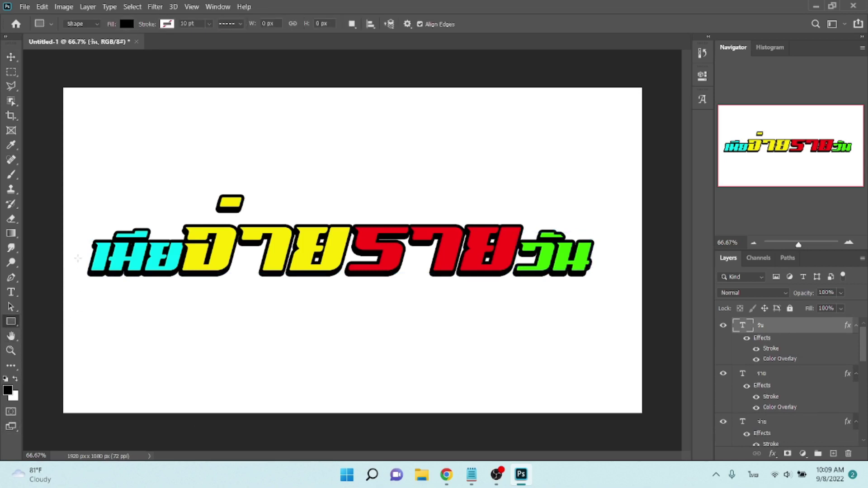
pyautogui.moveTo(78, 256); pyautogui.dragTo(609, 296)
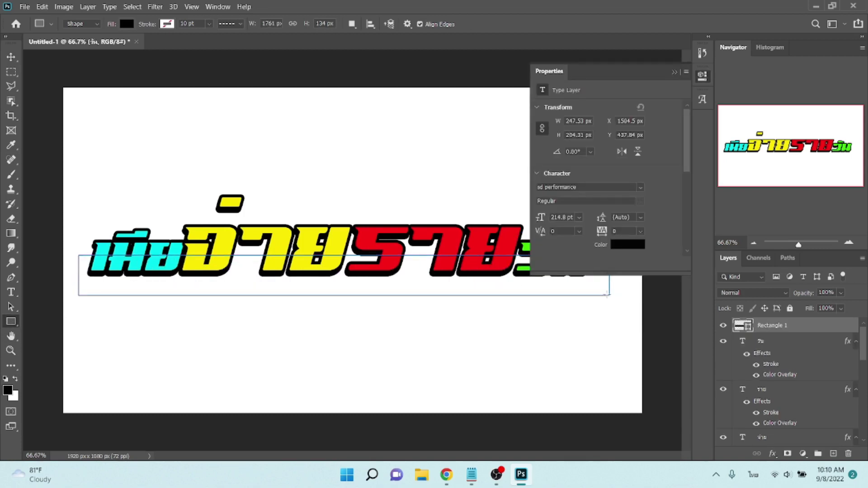
pyautogui.click(674, 72)
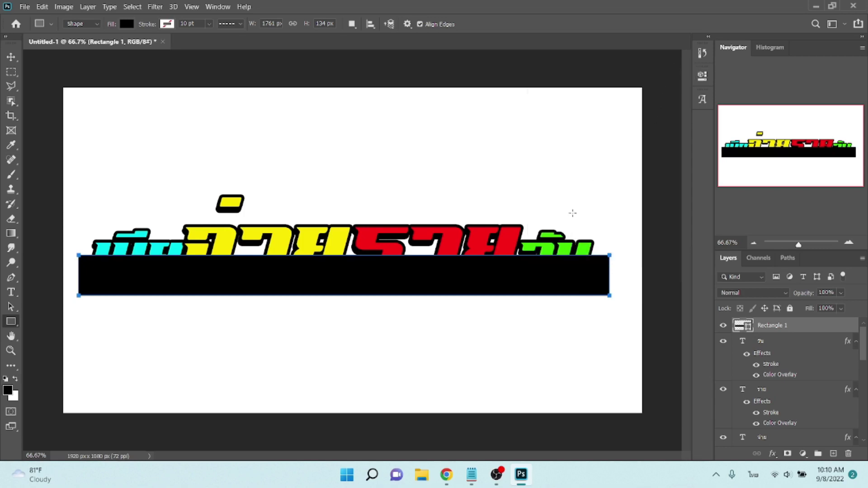
pyautogui.press('Return')
# Rasterize the Rectangle 1 shape layer.
pyautogui.press('v')
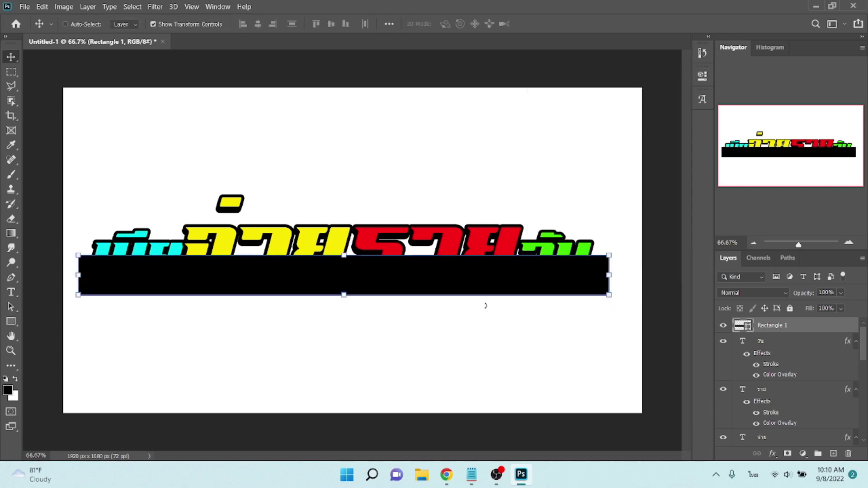
pyautogui.rightClick(765, 323)
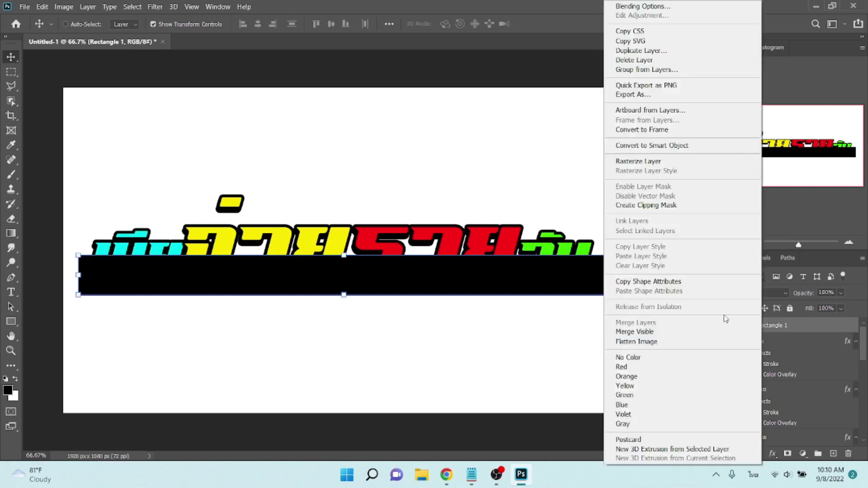
pyautogui.click(638, 161)
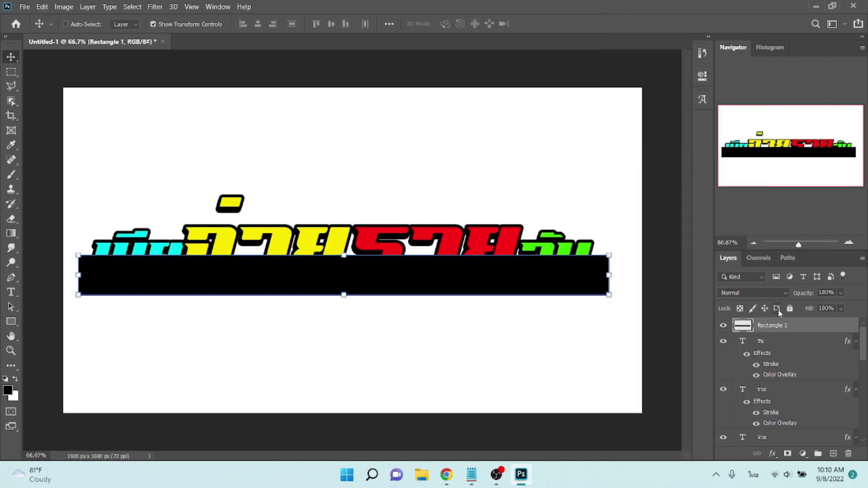
# Select the วัน letters and cut that part of the black bar onto a new Layer 1.
pyautogui.click(772, 344)
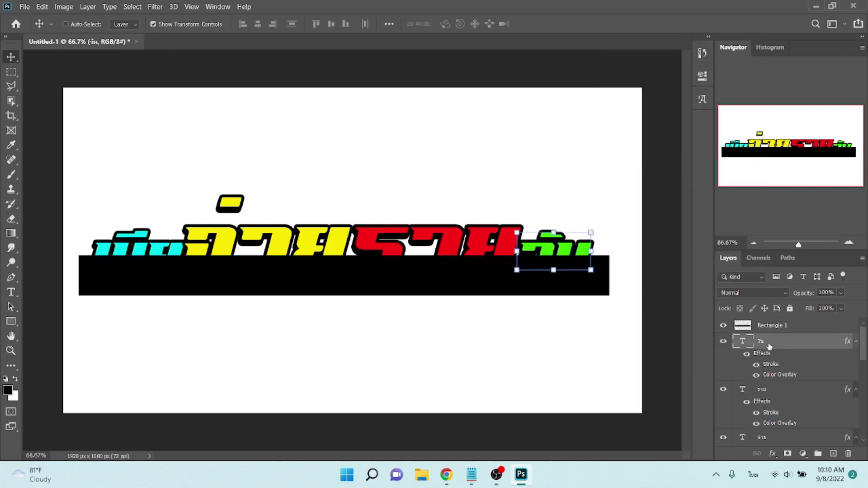
pyautogui.press('w')
pyautogui.moveTo(490, 185); pyautogui.dragTo(628, 312)
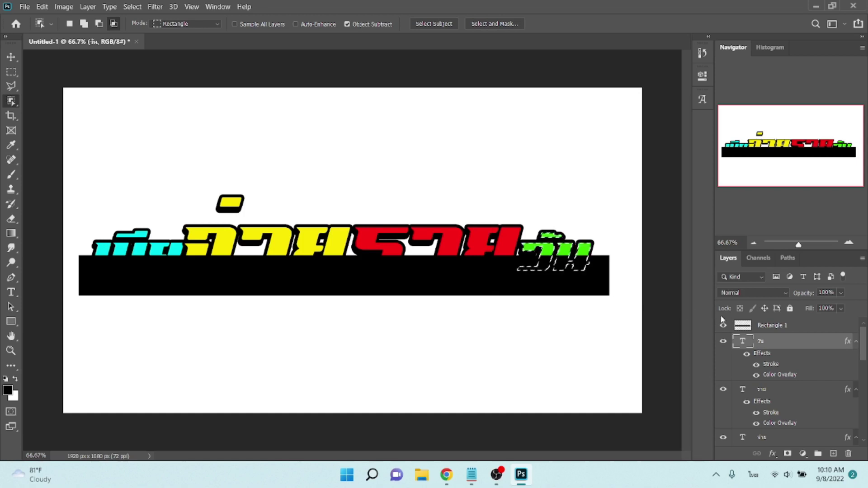
pyautogui.click(742, 328)
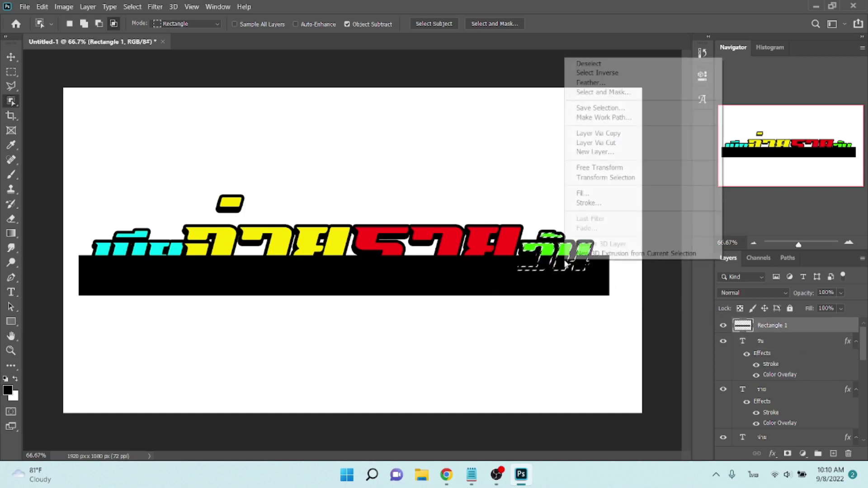
pyautogui.rightClick(565, 59)
pyautogui.click(619, 144)
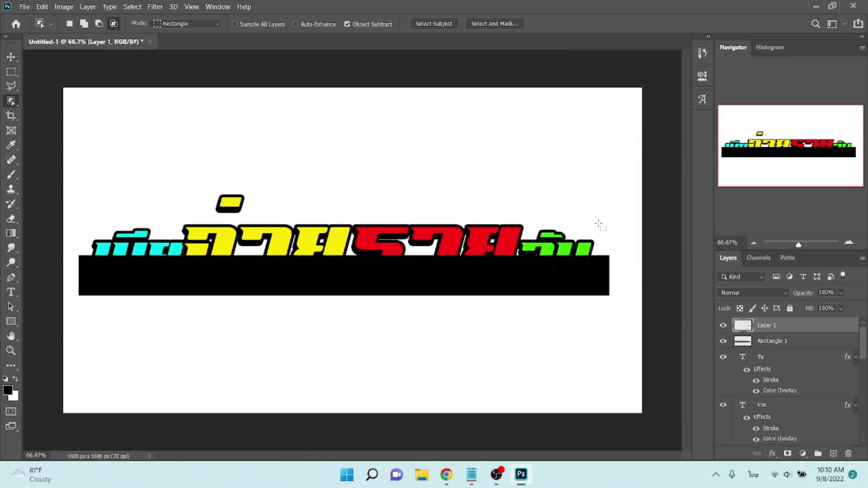
# Give Layer 1 a Color Overlay in a slightly darker green than 29a801.
pyautogui.click(773, 453)
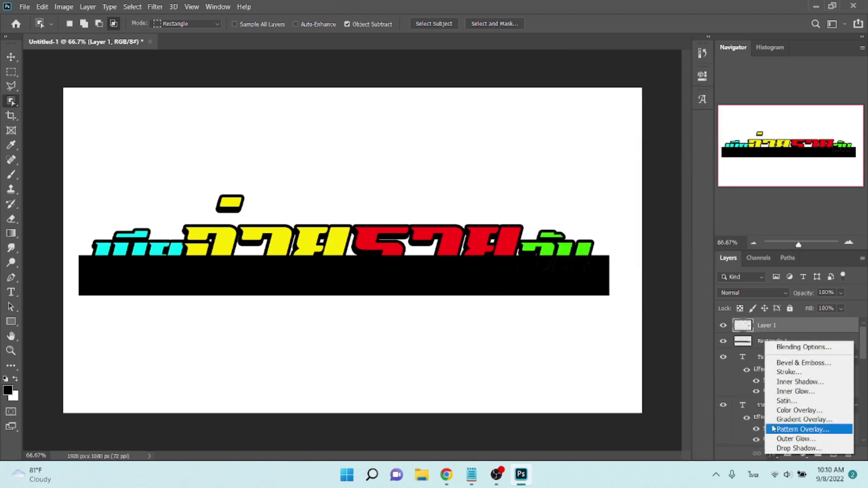
pyautogui.click(775, 411)
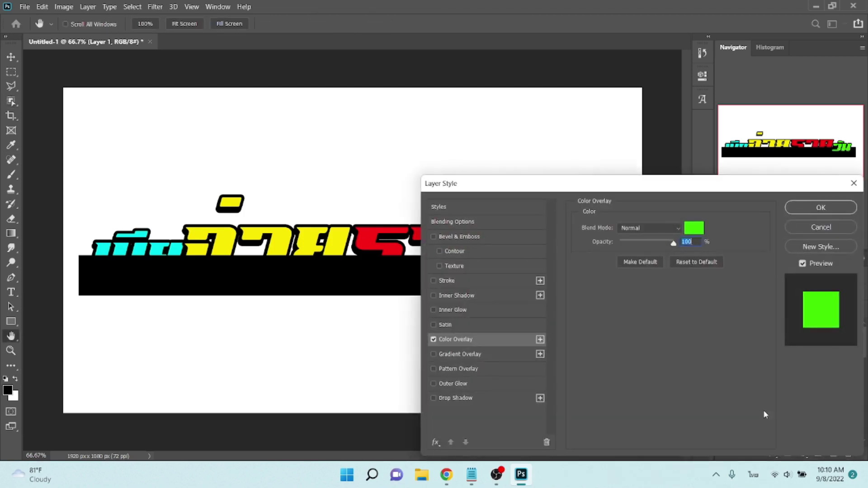
pyautogui.moveTo(609, 183); pyautogui.dragTo(564, 322)
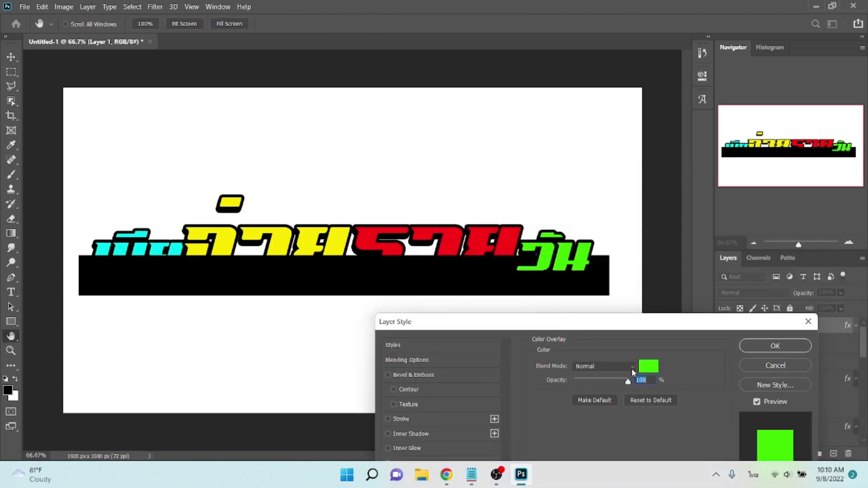
pyautogui.click(650, 368)
pyautogui.write('29a801')
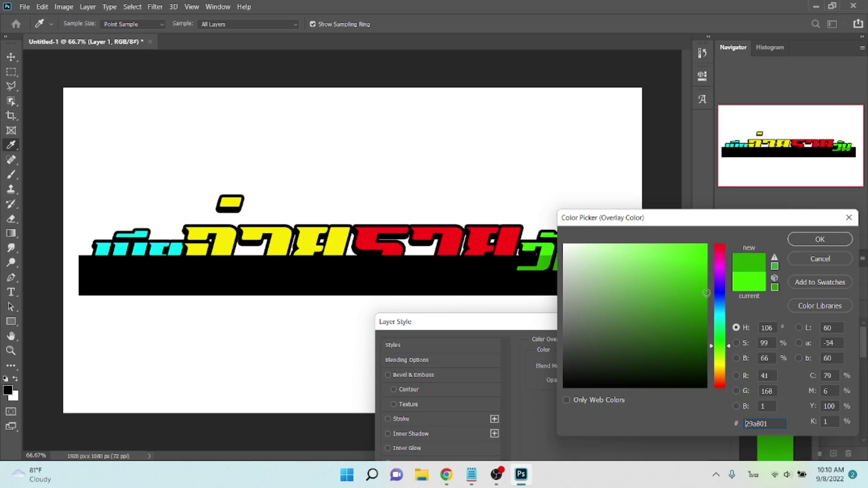
pyautogui.click(705, 304)
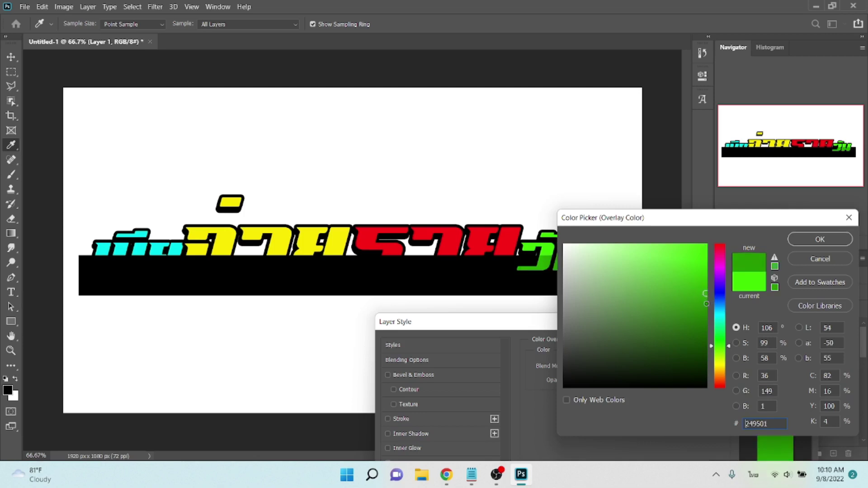
pyautogui.click(809, 240)
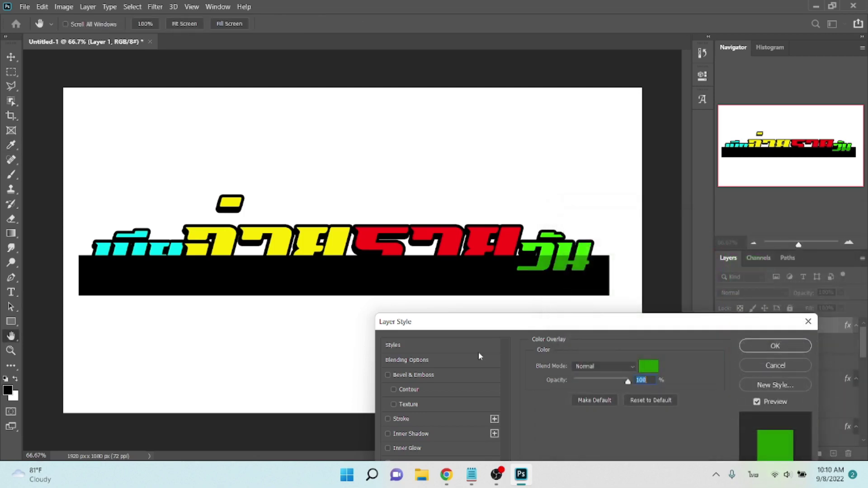
# Add a 5 px inside Stroke in bright green 3cfc01 and apply the layer style.
pyautogui.click(420, 417)
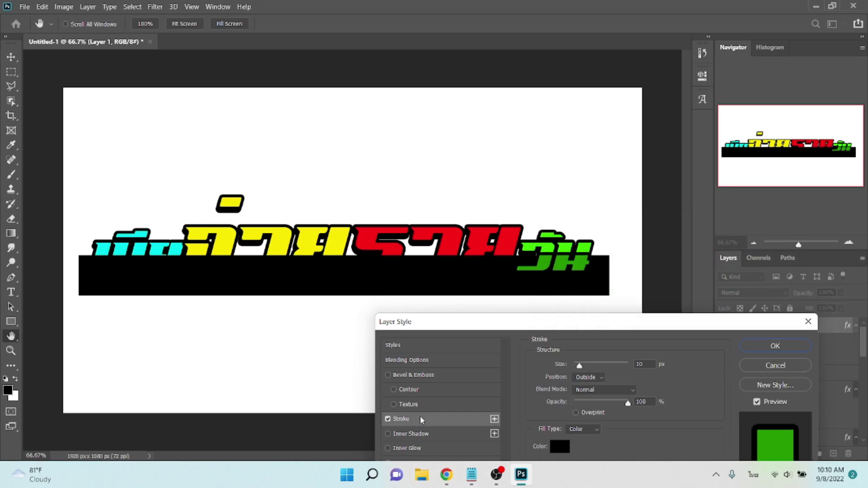
pyautogui.click(602, 378)
pyautogui.click(595, 396)
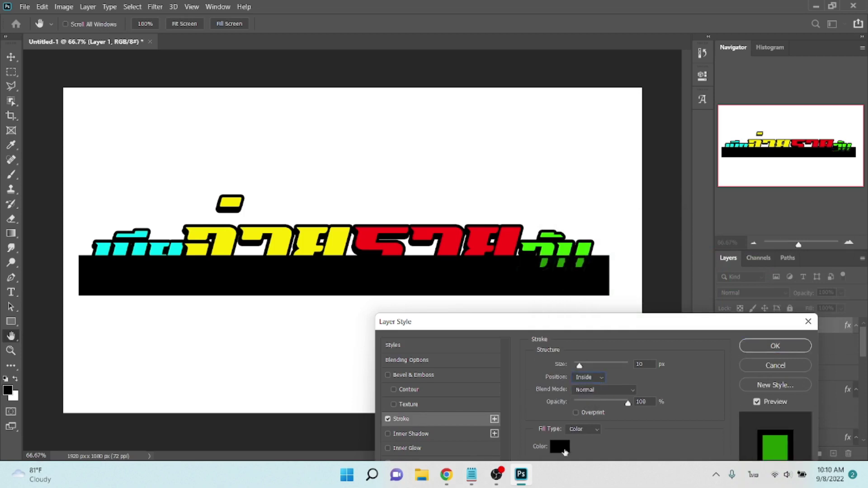
pyautogui.click(561, 448)
pyautogui.click(551, 244)
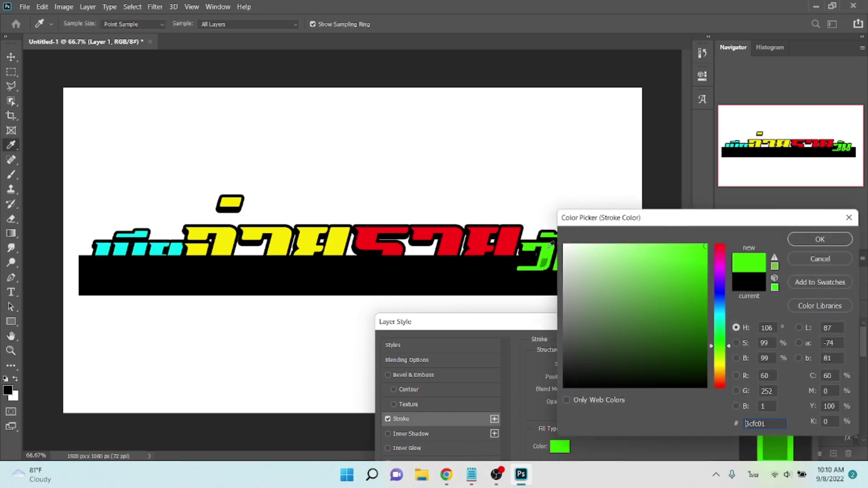
pyautogui.click(799, 240)
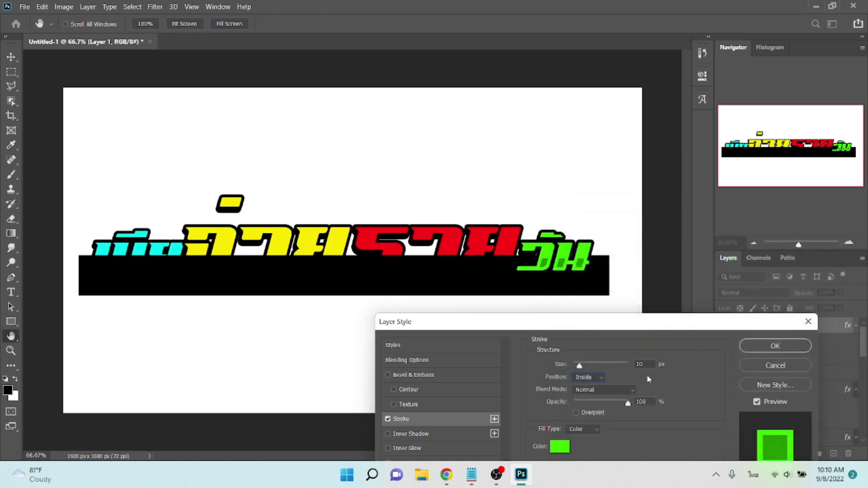
pyautogui.press('Down')
pyautogui.press('Down')
pyautogui.press('Down')
pyautogui.press('Down')
pyautogui.press('Down')
pyautogui.press('Down')
pyautogui.press('Down')
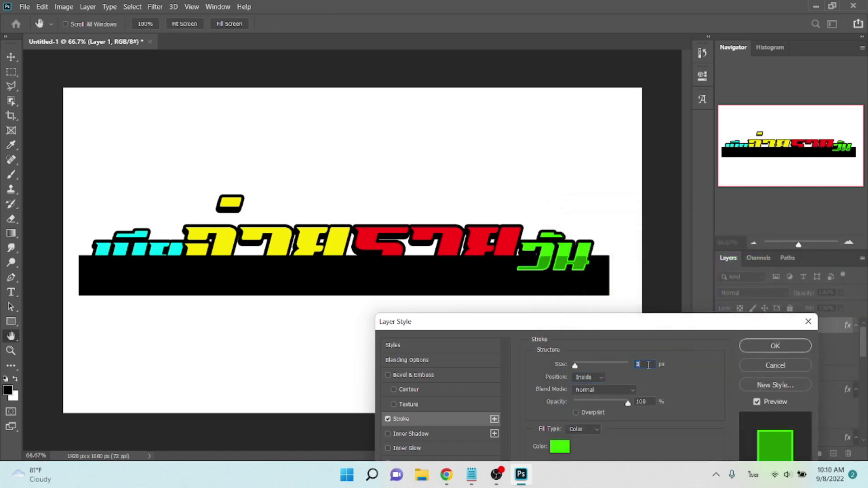
pyautogui.press('Up')
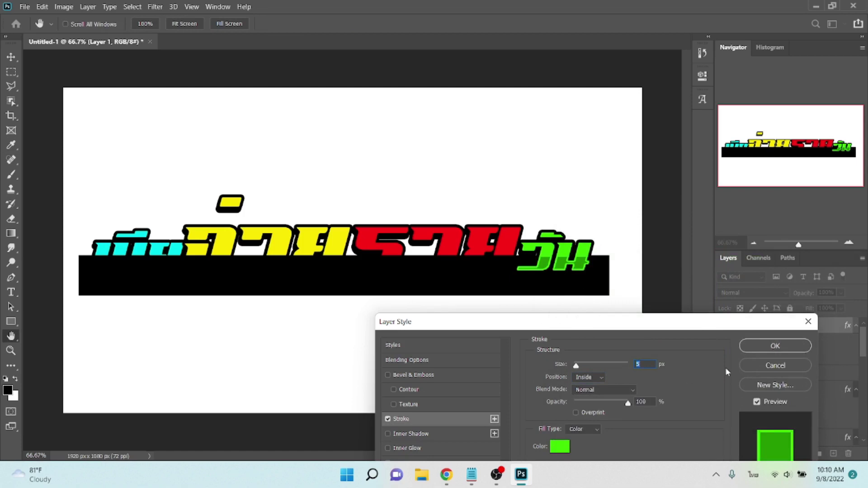
pyautogui.click(763, 348)
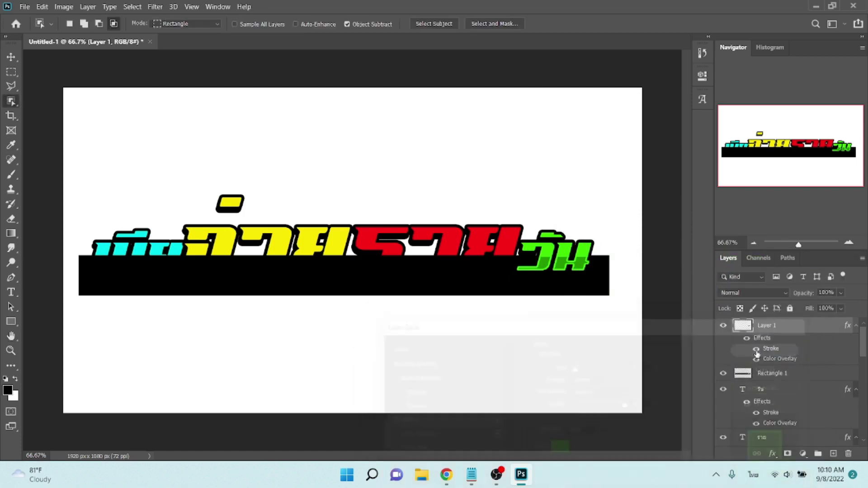
# Select the ราย letters over the bar and move that part of Rectangle 1 onto new Layer 2.
pyautogui.click(773, 438)
pyautogui.moveTo(339, 198)
pyautogui.mouseDown()
pyautogui.moveTo(534, 320)
pyautogui.moveTo(551, 299)
pyautogui.mouseUp()
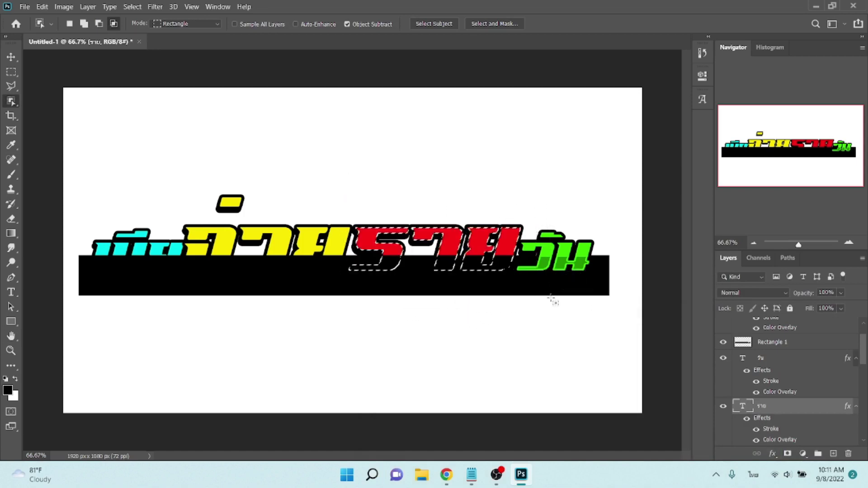
pyautogui.click(763, 339)
pyautogui.rightClick(468, 262)
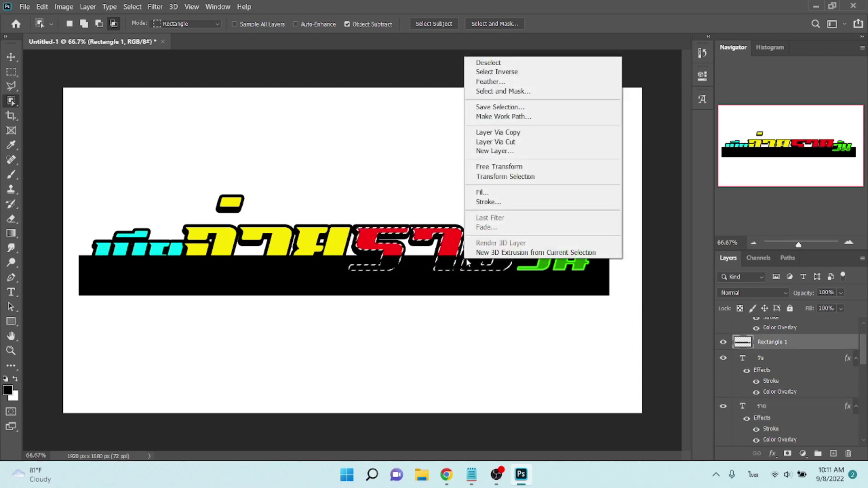
pyautogui.click(522, 150)
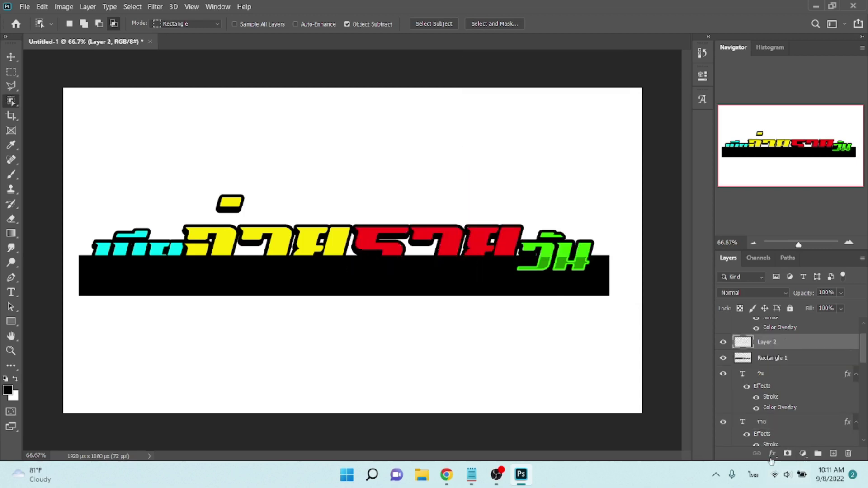
# Add a red (fc0113) inside Stroke to Layer 2.
pyautogui.click(772, 454)
pyautogui.click(769, 386)
pyautogui.moveTo(622, 190); pyautogui.dragTo(761, 185)
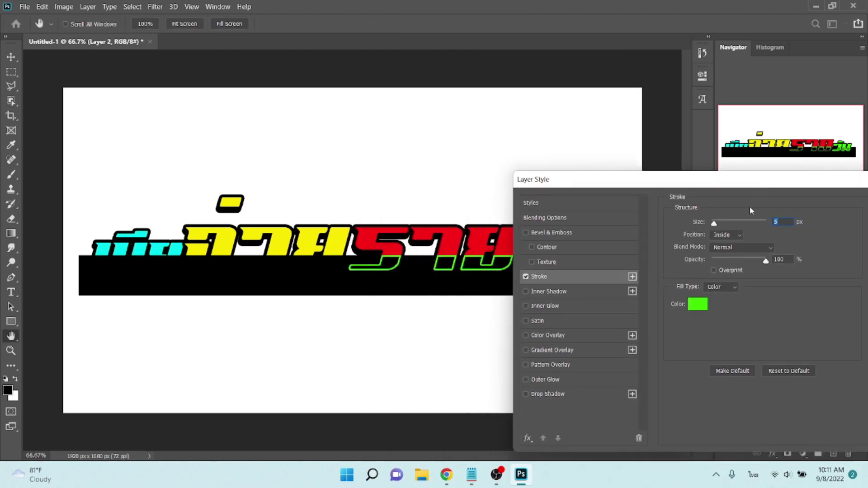
pyautogui.click(699, 305)
pyautogui.click(488, 242)
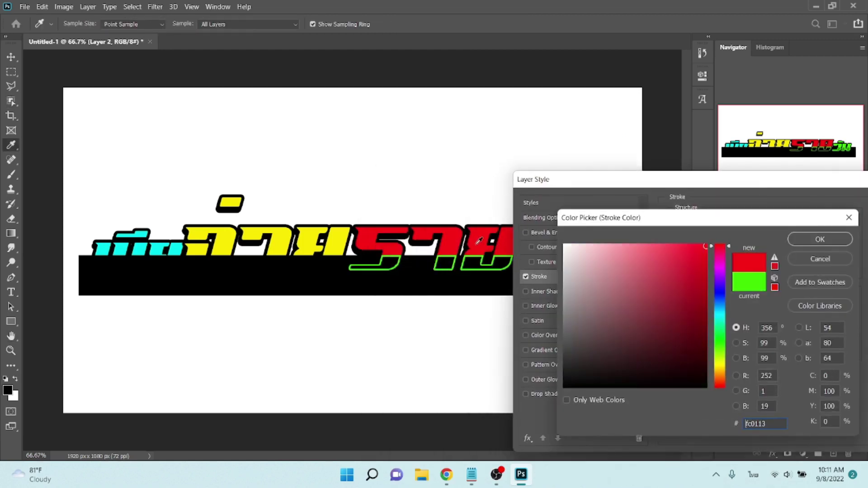
pyautogui.click(810, 240)
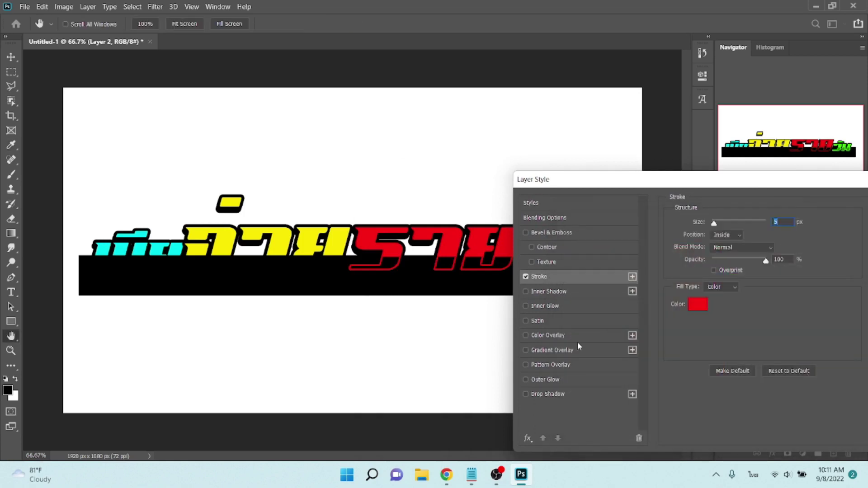
# Add a dark red (90010b) Color Overlay to Layer 2 and apply the style.
pyautogui.click(569, 335)
pyautogui.click(779, 229)
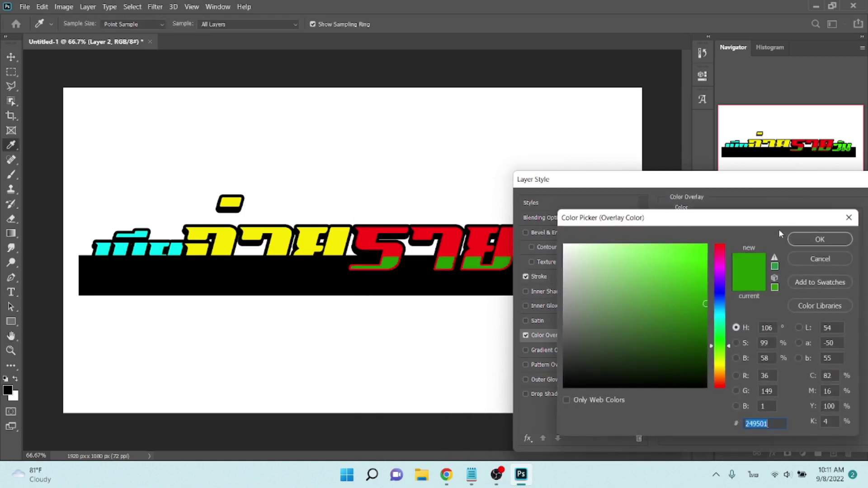
pyautogui.click(508, 249)
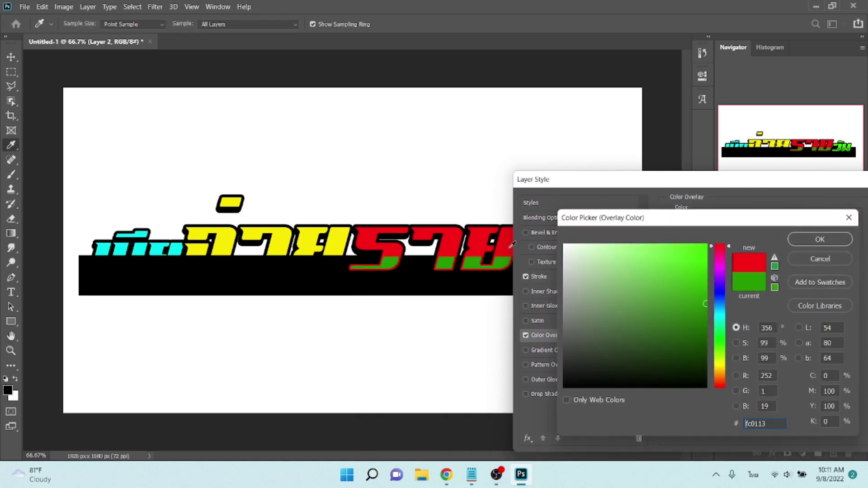
pyautogui.click(706, 307)
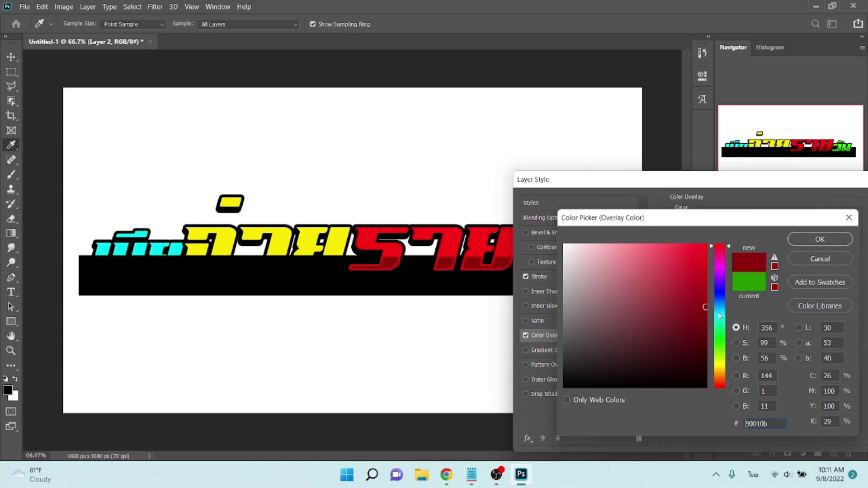
pyautogui.press('Return')
pyautogui.press('Return')
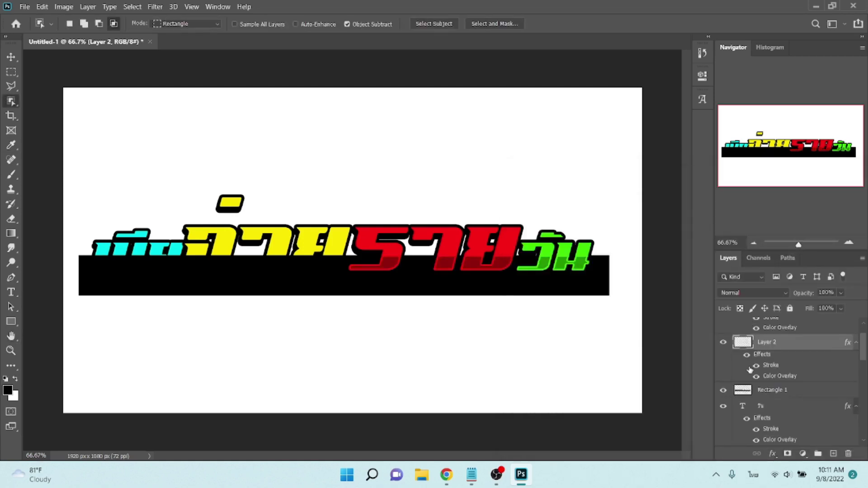
# Select the จ่าย letter area and cut that part of Rectangle 1 onto new Layer 3.
pyautogui.scroll(-2, 794, 409)
pyautogui.scroll(-2, 792, 403)
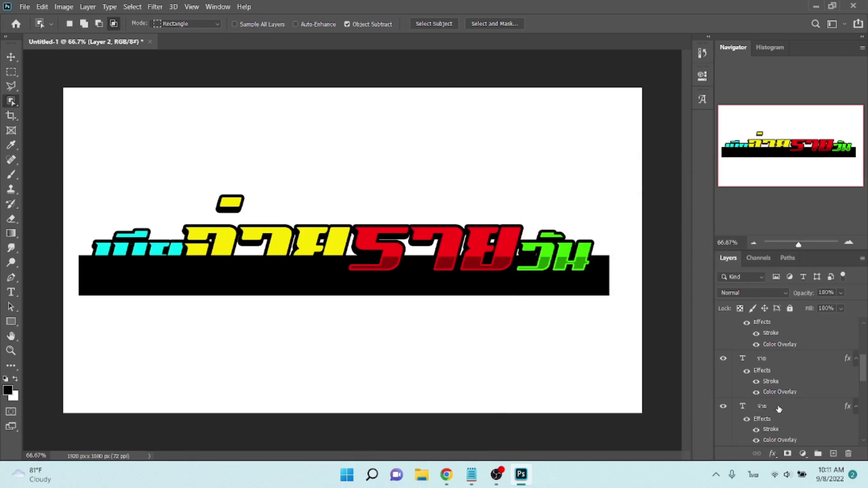
pyautogui.click(779, 408)
pyautogui.moveTo(167, 166)
pyautogui.mouseDown()
pyautogui.moveTo(275, 268)
pyautogui.moveTo(364, 312)
pyautogui.mouseUp()
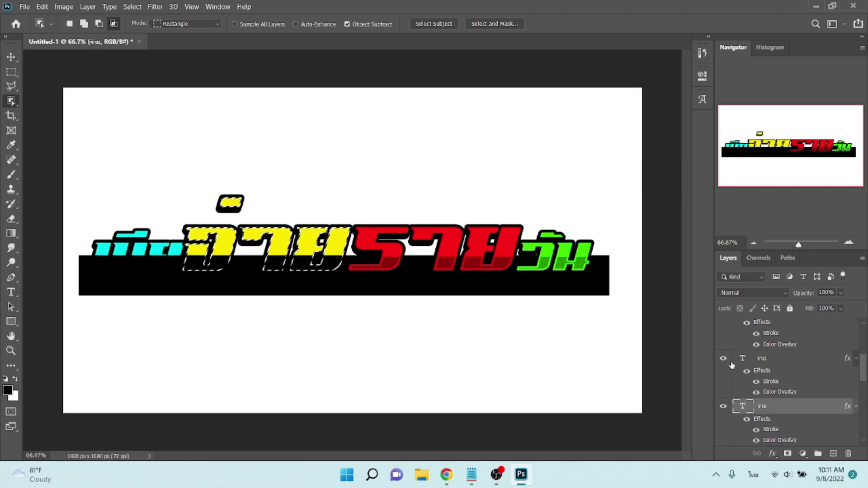
pyautogui.scroll(-3, 732, 364)
pyautogui.scroll(-2, 742, 380)
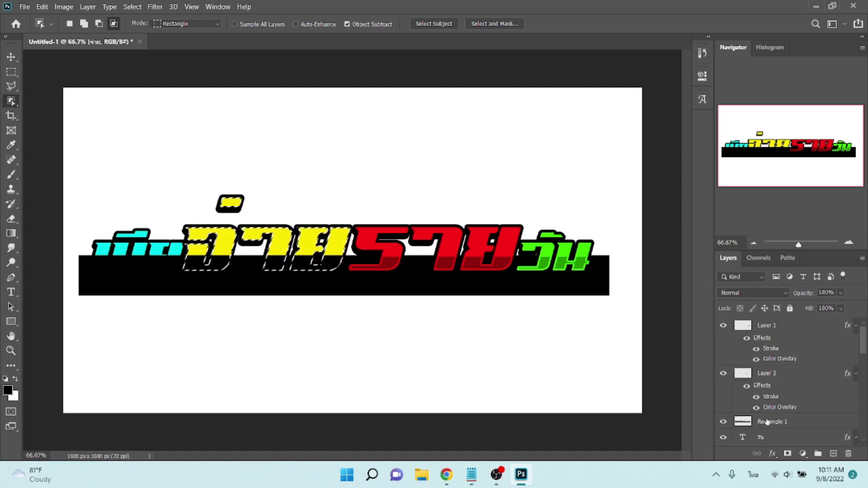
pyautogui.click(768, 422)
pyautogui.rightClick(308, 252)
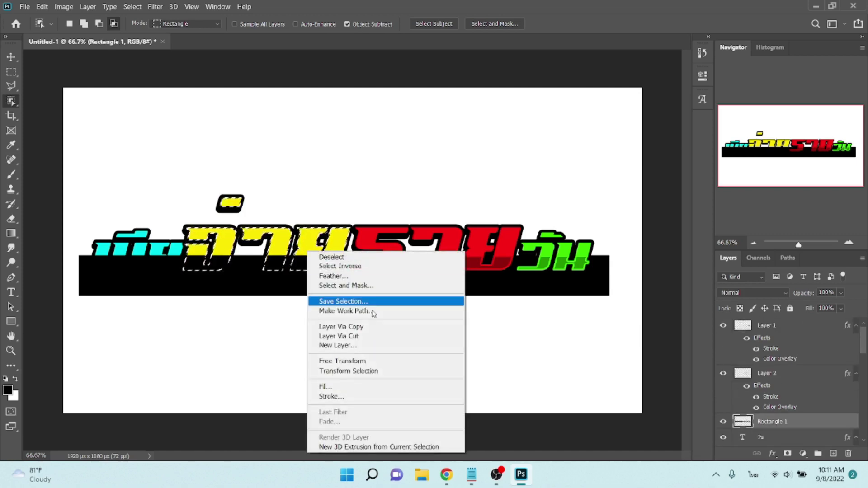
pyautogui.click(355, 336)
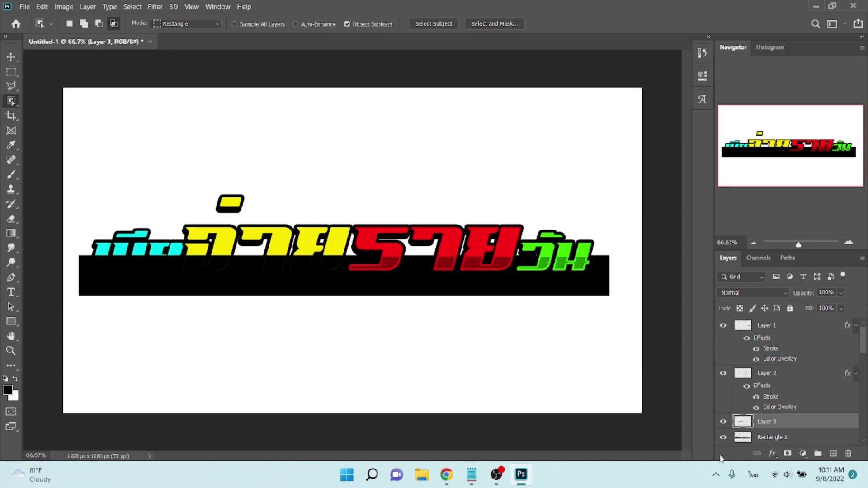
pyautogui.click(772, 454)
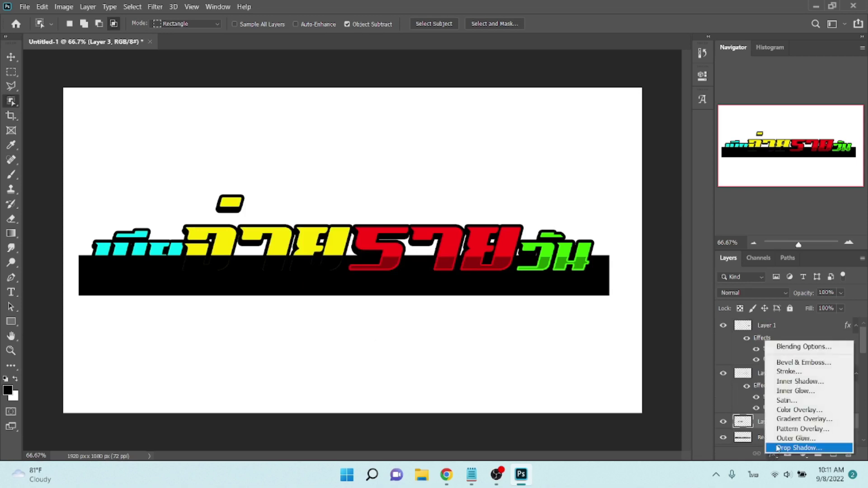
# Add a Stroke to Layer 3 in the yellow sampled from the จ่าย letters.
pyautogui.click(787, 372)
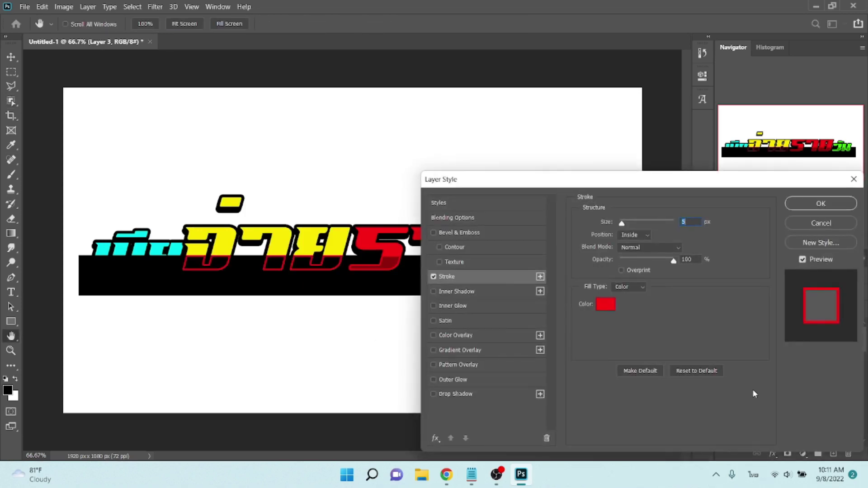
pyautogui.click(606, 304)
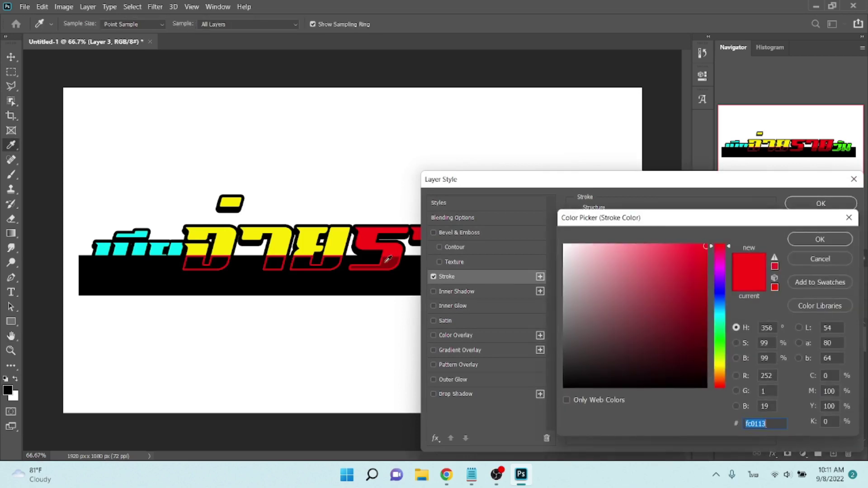
pyautogui.click(339, 244)
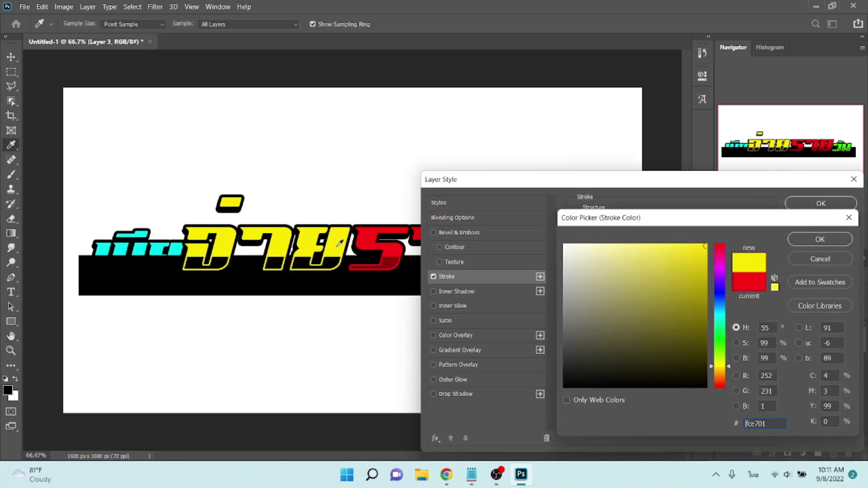
pyautogui.click(807, 240)
# Give Layer 3 a bright orange (fb5901) Color Overlay and apply the style.
pyautogui.click(454, 335)
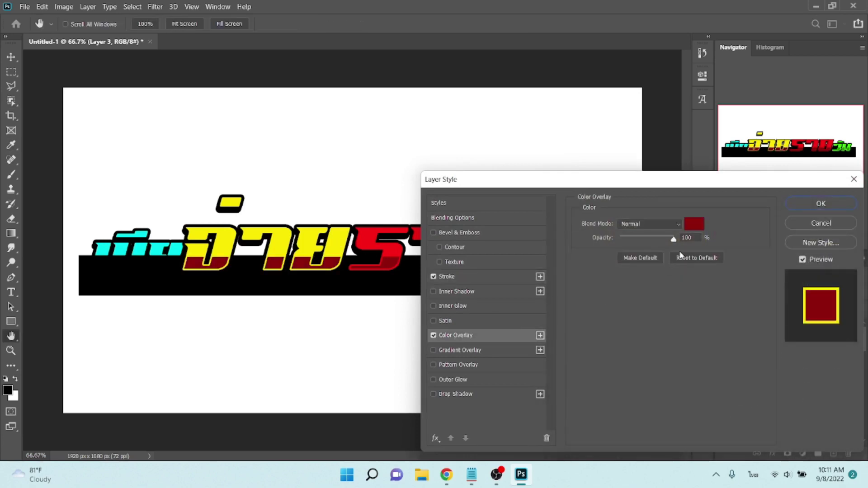
pyautogui.click(695, 224)
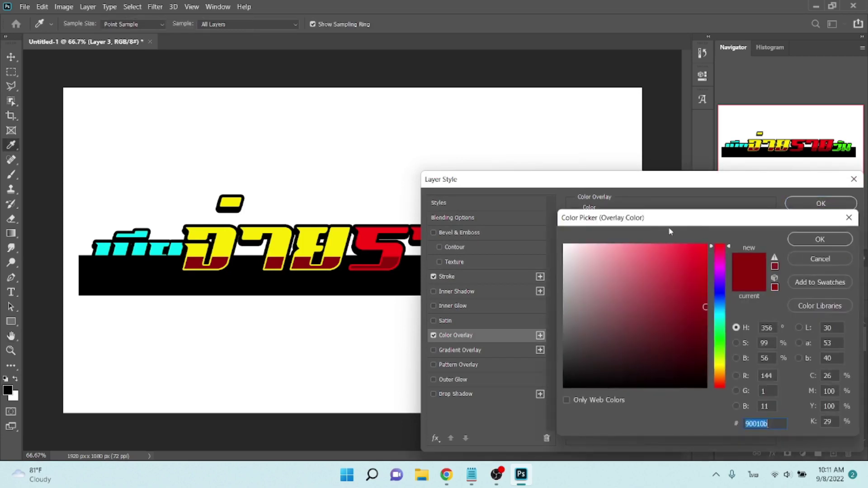
pyautogui.click(338, 246)
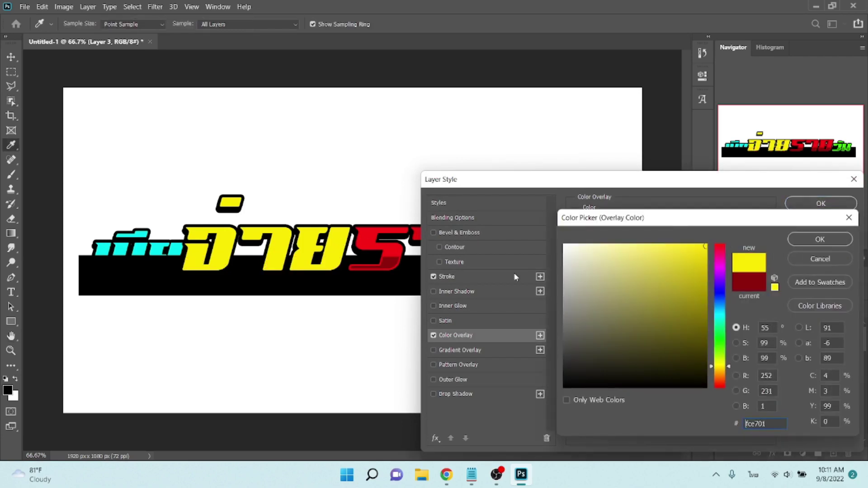
pyautogui.click(707, 299)
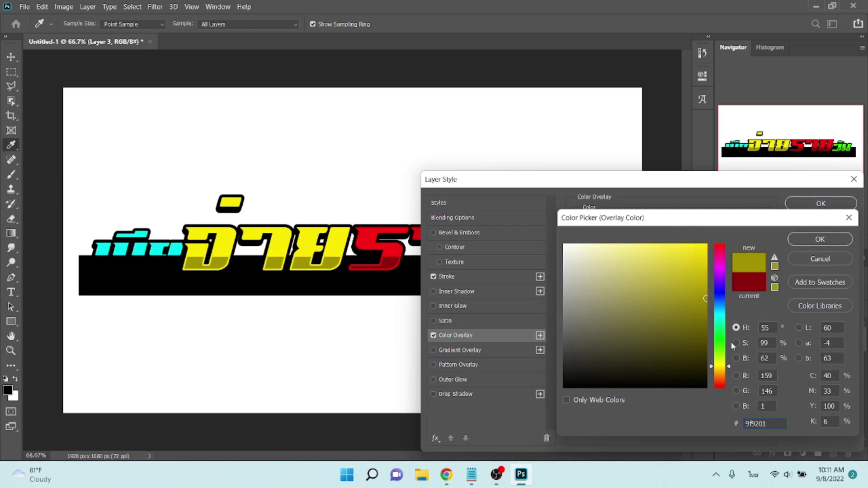
pyautogui.click(723, 380)
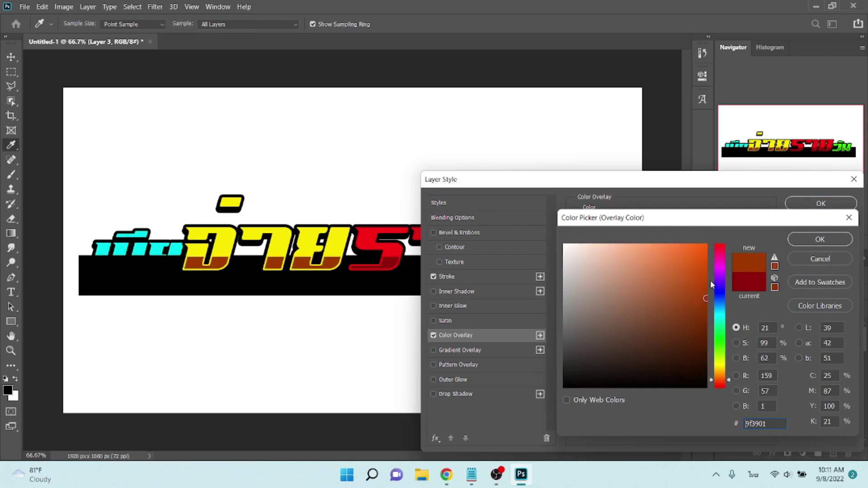
pyautogui.click(707, 248)
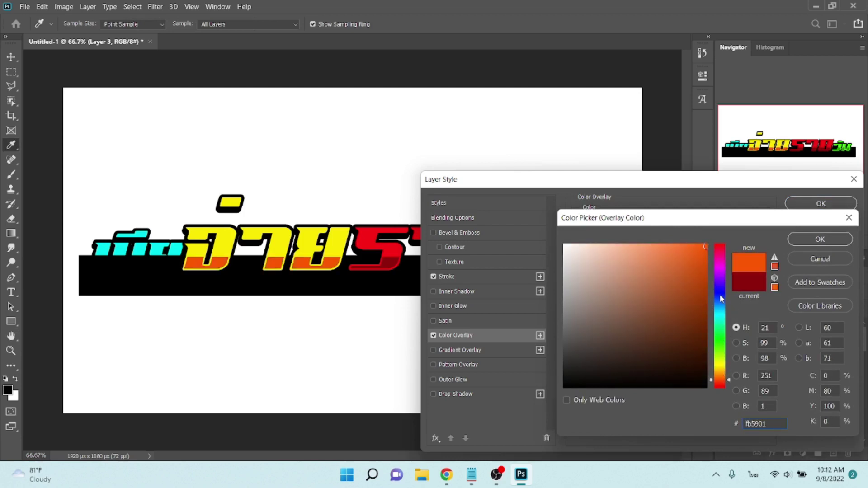
pyautogui.press('Return')
pyautogui.press('Return')
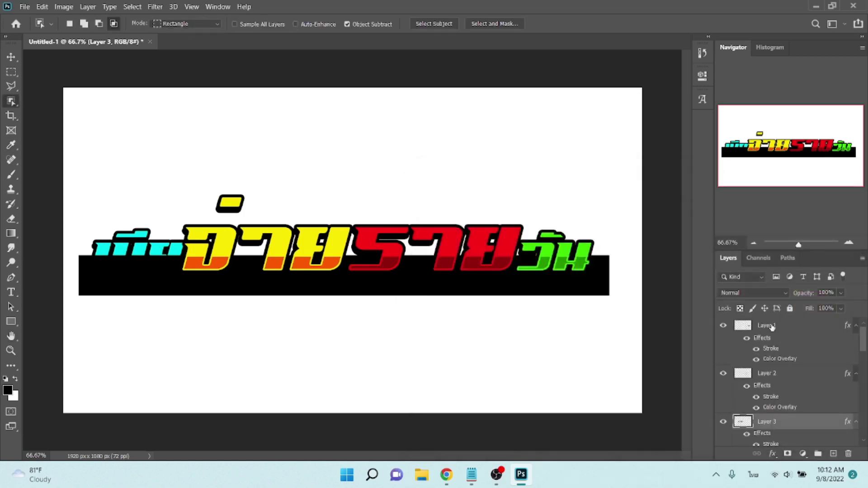
# Select the lower เพีย letters and cut that part of Rectangle 1 onto new Layer 4.
pyautogui.scroll(-2, 786, 402)
pyautogui.scroll(-3, 783, 424)
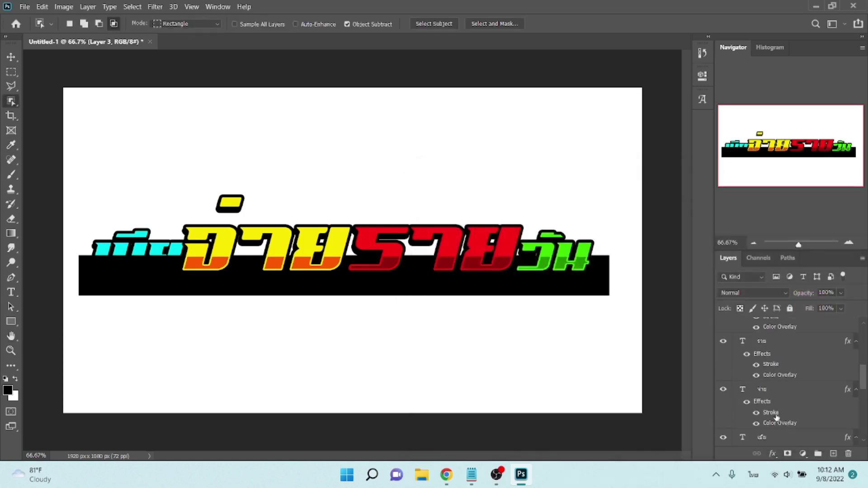
pyautogui.click(783, 436)
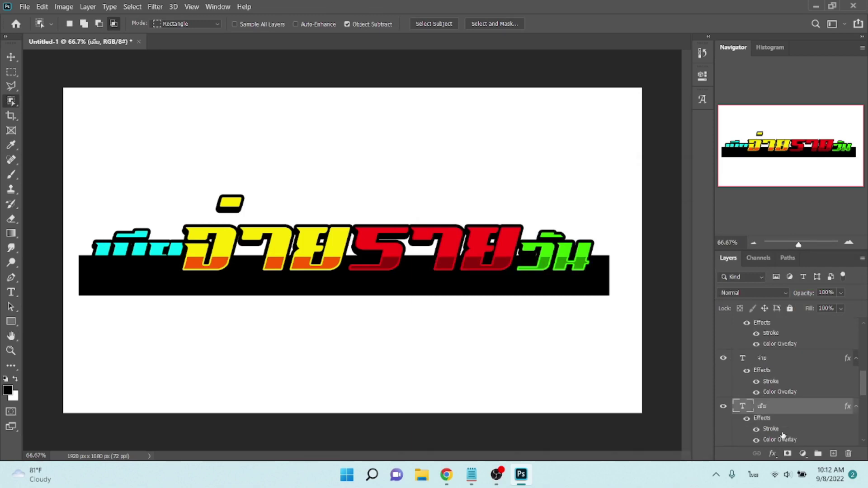
pyautogui.moveTo(78, 202)
pyautogui.mouseDown()
pyautogui.moveTo(164, 278)
pyautogui.moveTo(215, 294)
pyautogui.mouseUp()
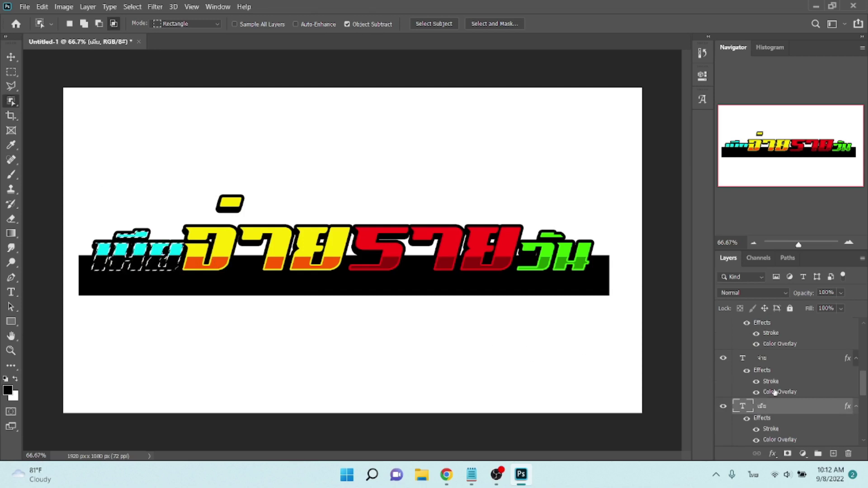
pyautogui.scroll(3, 777, 391)
pyautogui.click(777, 391)
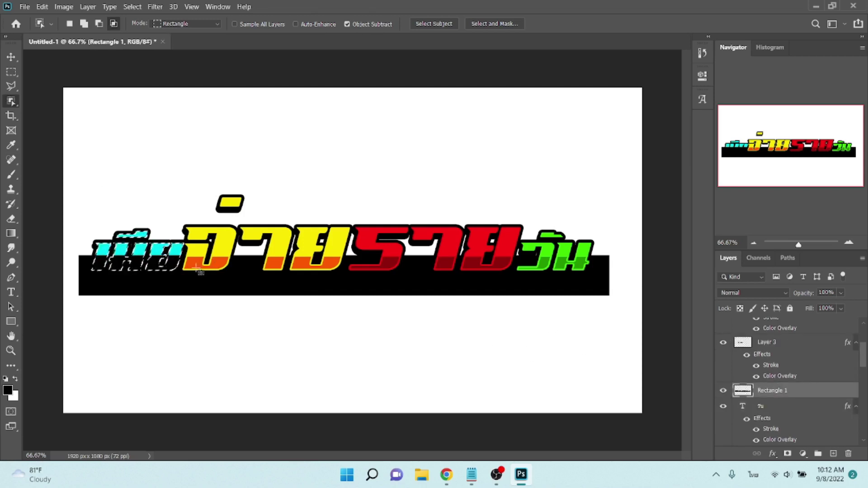
pyautogui.rightClick(164, 254)
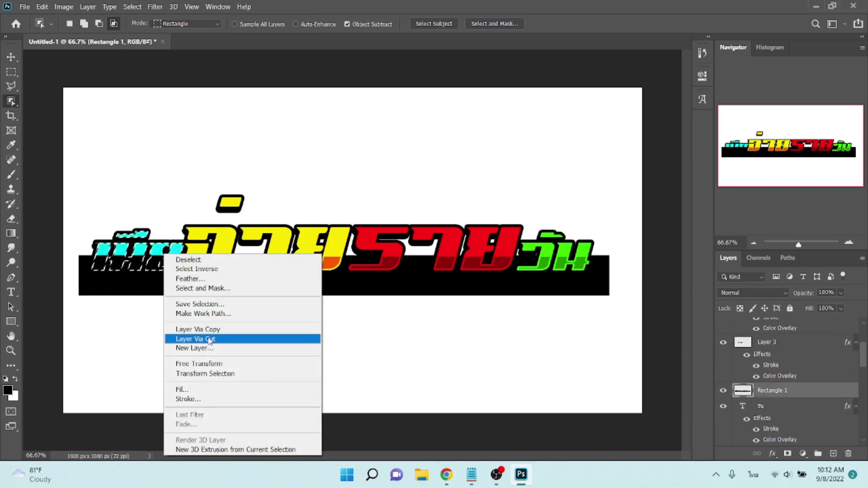
pyautogui.click(211, 339)
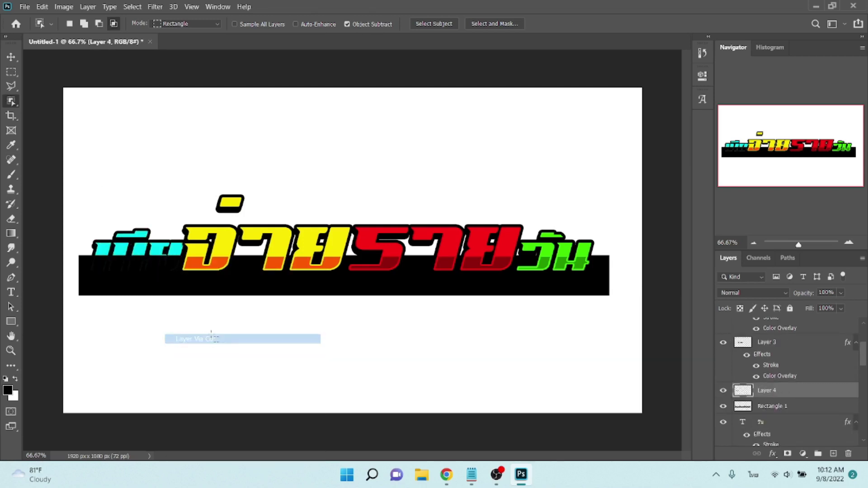
# Add a cyan (01fcf3) Stroke sampled from the เพีย letters to Layer 4.
pyautogui.click(768, 454)
pyautogui.click(789, 373)
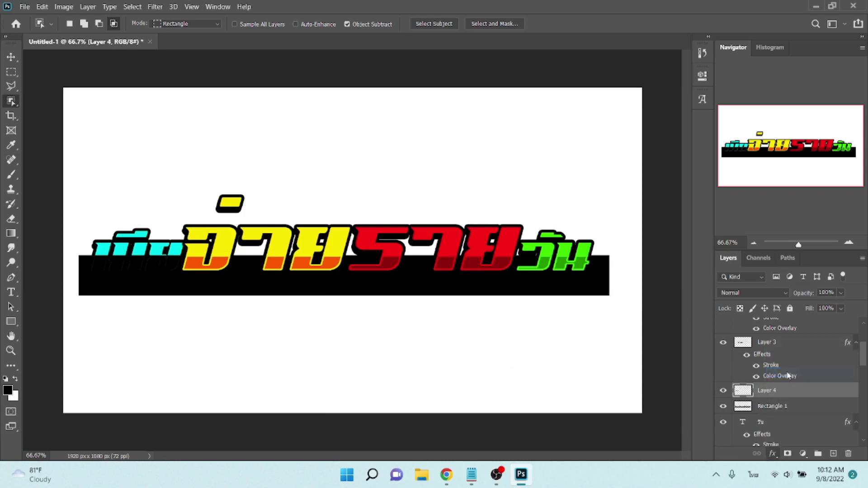
pyautogui.click(614, 307)
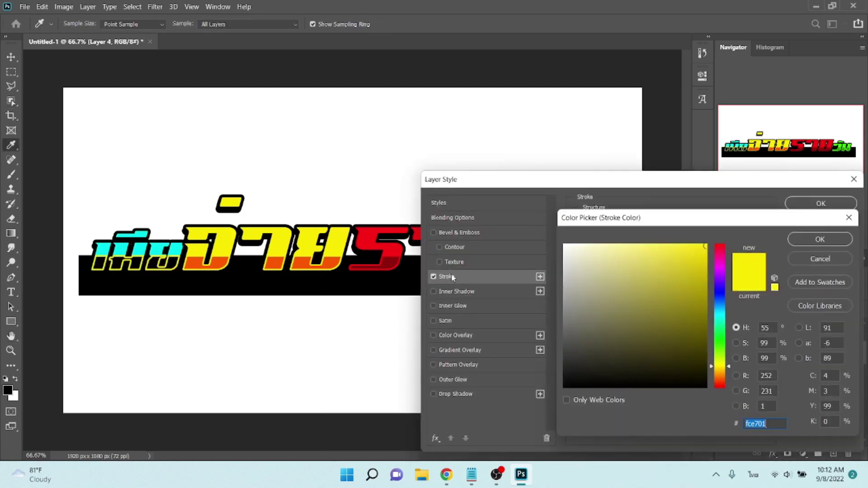
pyautogui.click(176, 248)
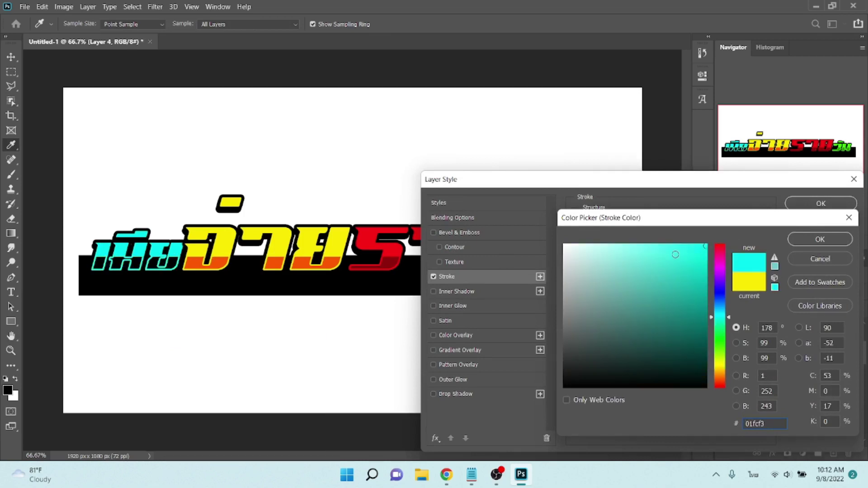
pyautogui.click(820, 239)
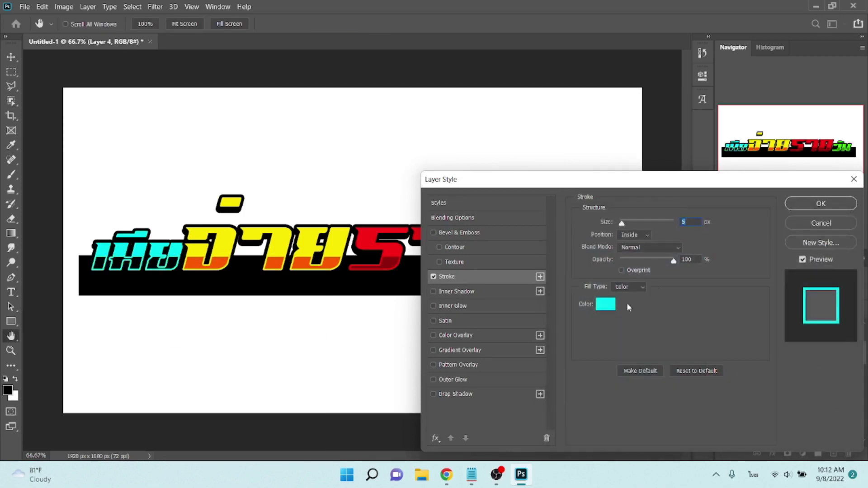
# Turn on a Color Overlay using cyan sampled from the letters.
pyautogui.click(492, 336)
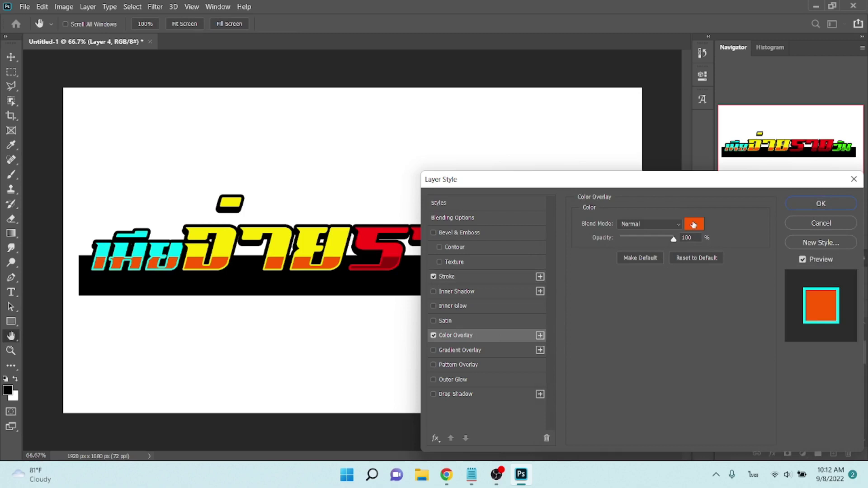
pyautogui.click(694, 224)
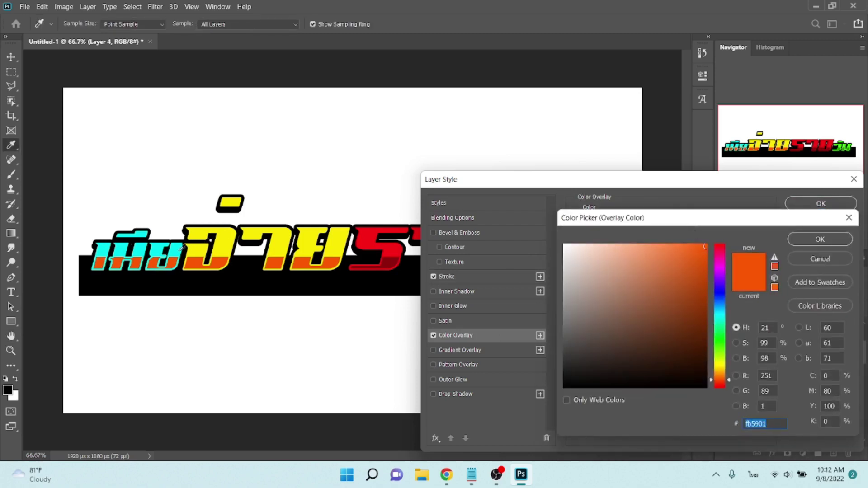
pyautogui.click(180, 249)
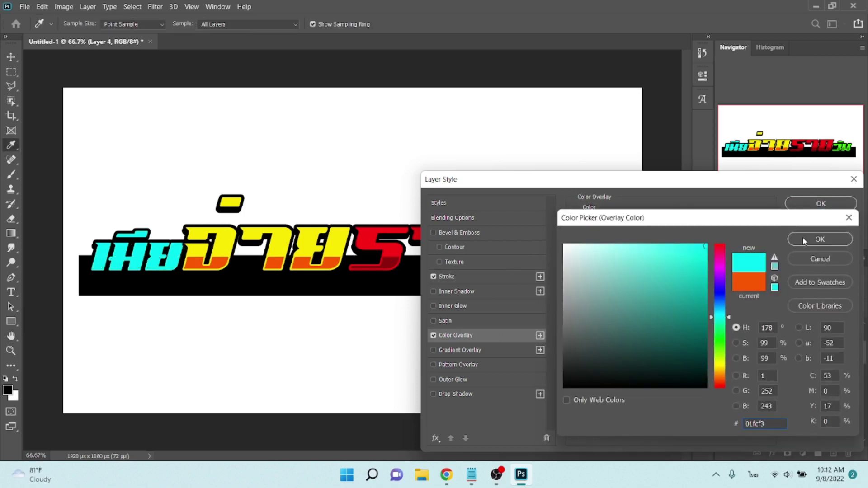
# Adjust the overlay's hue and brightness, trying shades between cyan and blue.
pyautogui.click(706, 291)
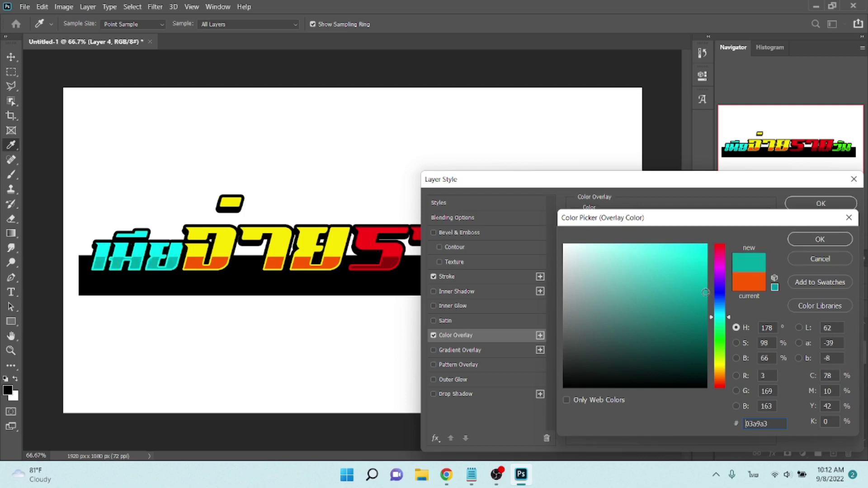
pyautogui.click(655, 246)
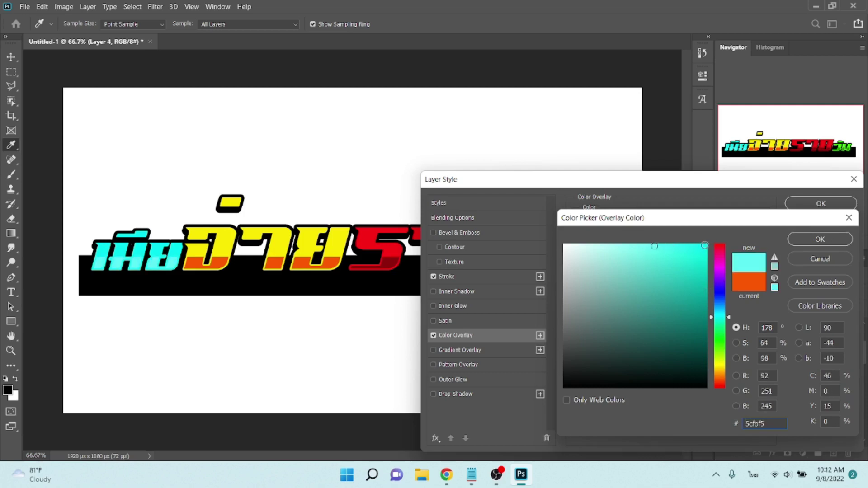
pyautogui.click(705, 246)
pyautogui.click(721, 310)
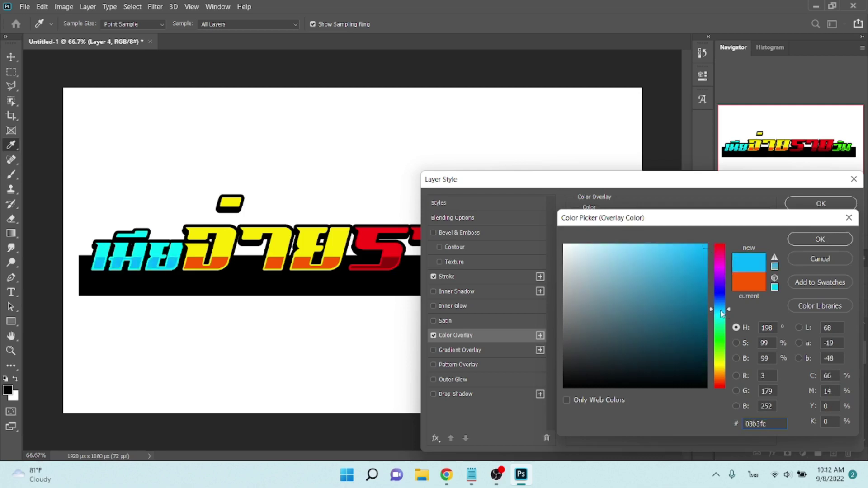
pyautogui.click(721, 318)
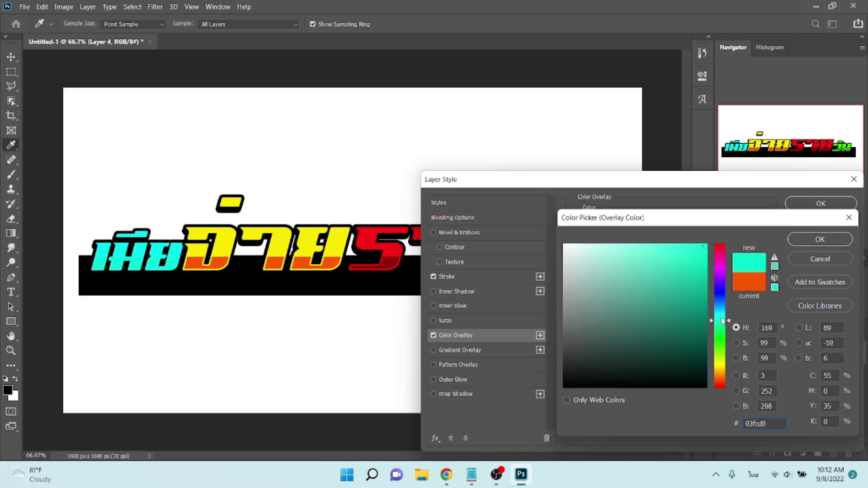
pyautogui.click(723, 312)
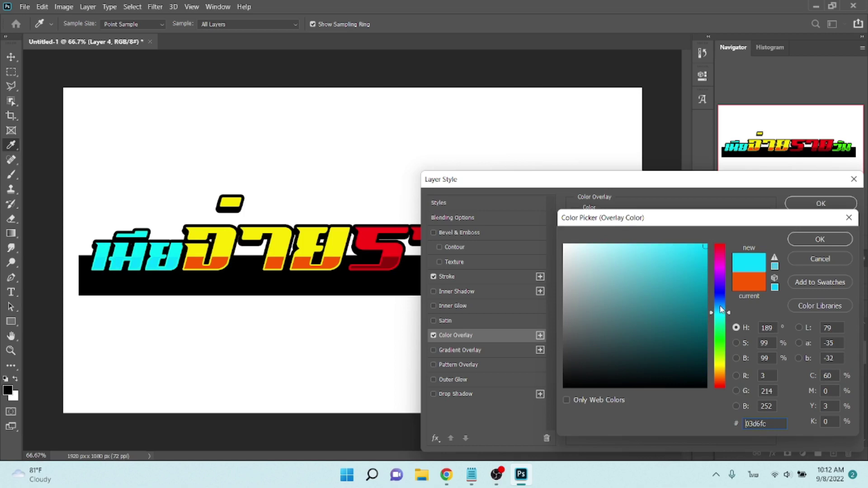
pyautogui.click(720, 306)
pyautogui.click(723, 315)
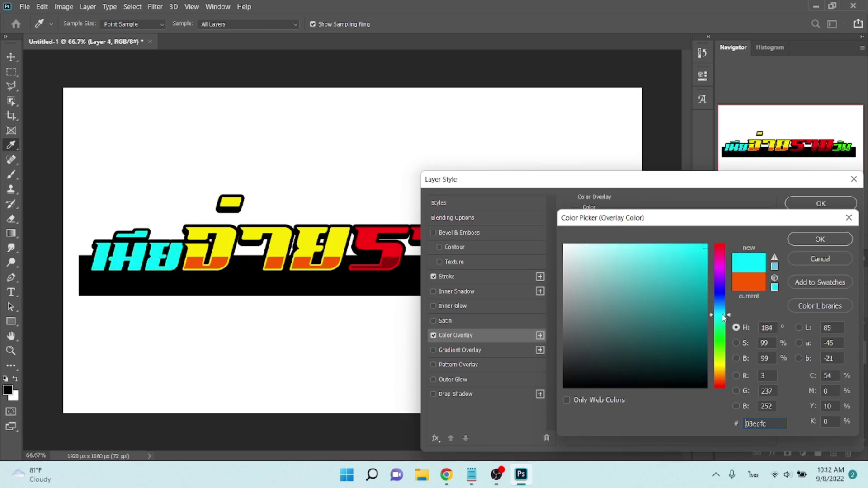
pyautogui.click(723, 318)
pyautogui.click(724, 311)
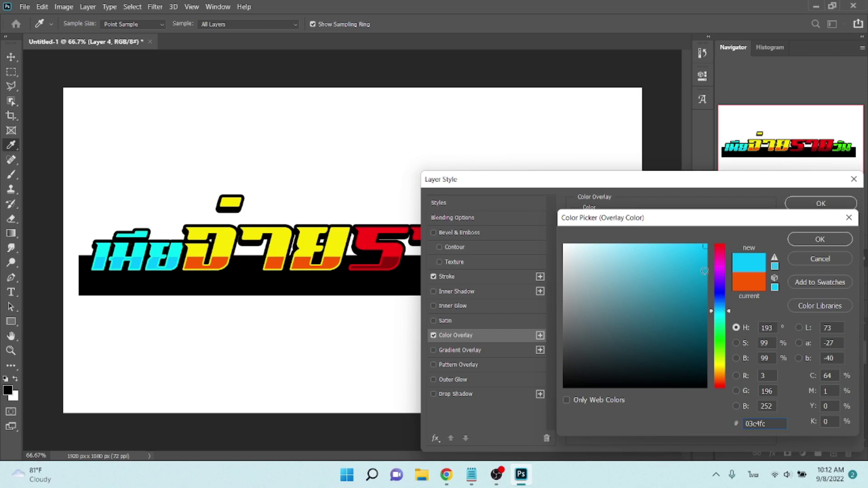
# Settle the overlay on teal-blue 0194be and apply the layer style.
pyautogui.click(705, 271)
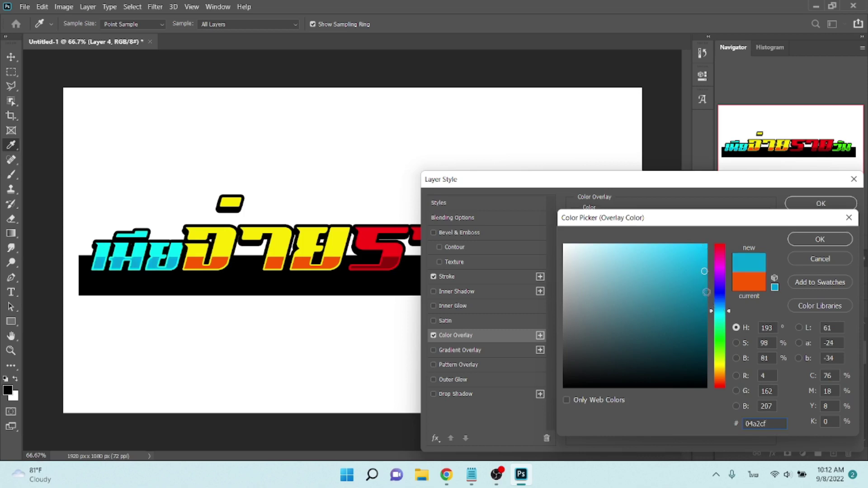
pyautogui.click(706, 292)
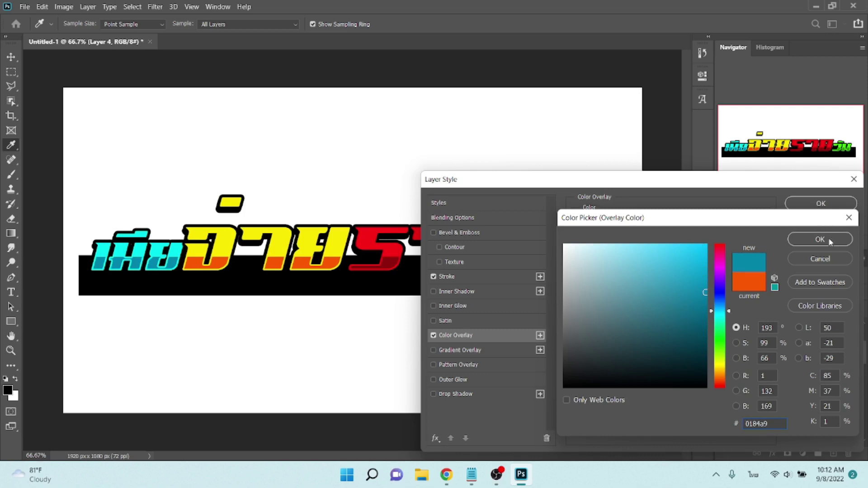
pyautogui.click(723, 307)
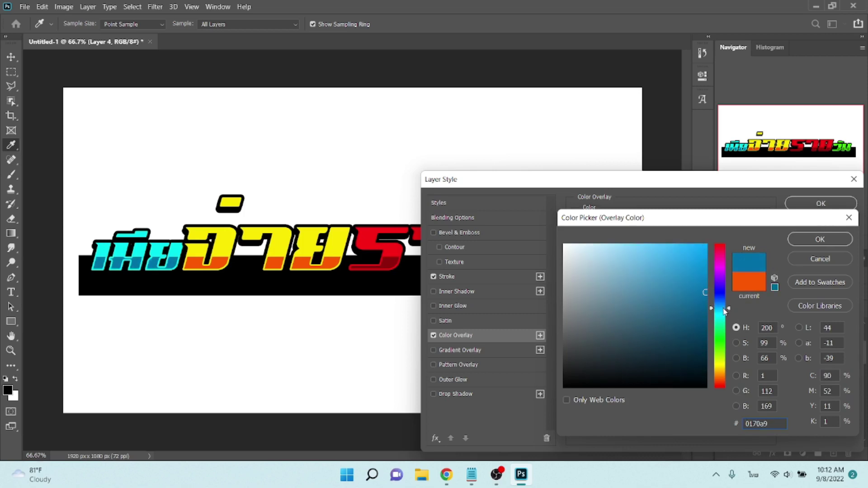
pyautogui.click(722, 303)
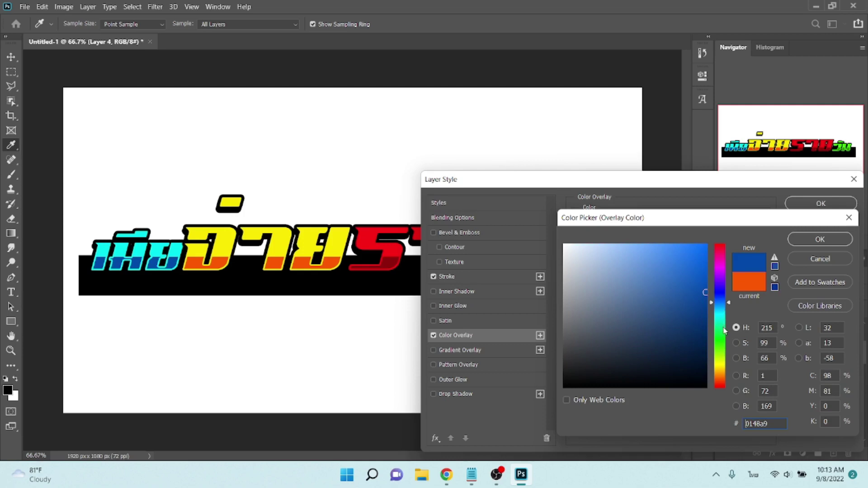
pyautogui.click(723, 319)
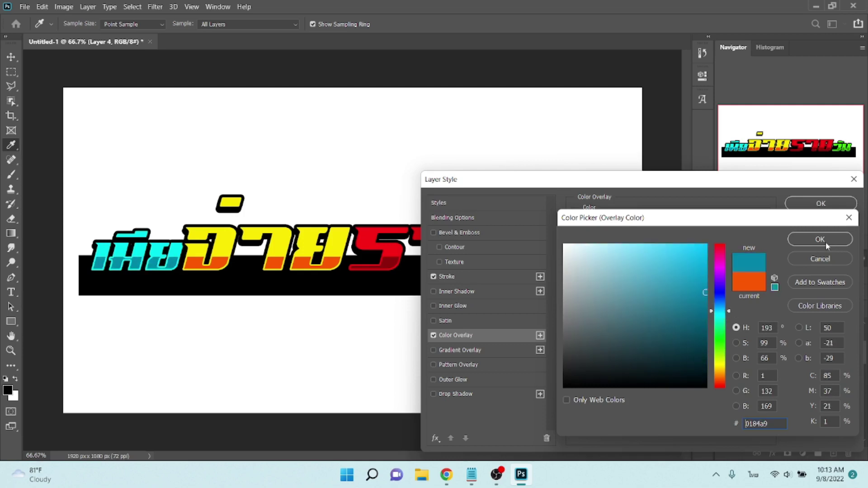
pyautogui.click(653, 244)
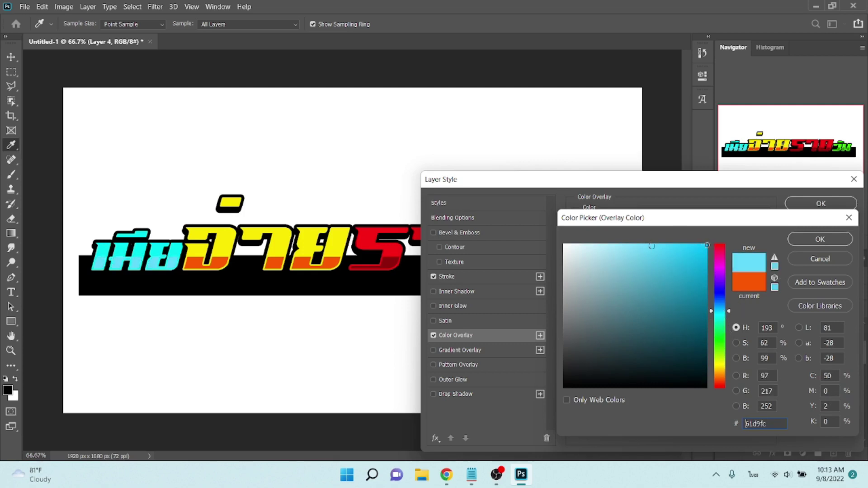
pyautogui.click(707, 245)
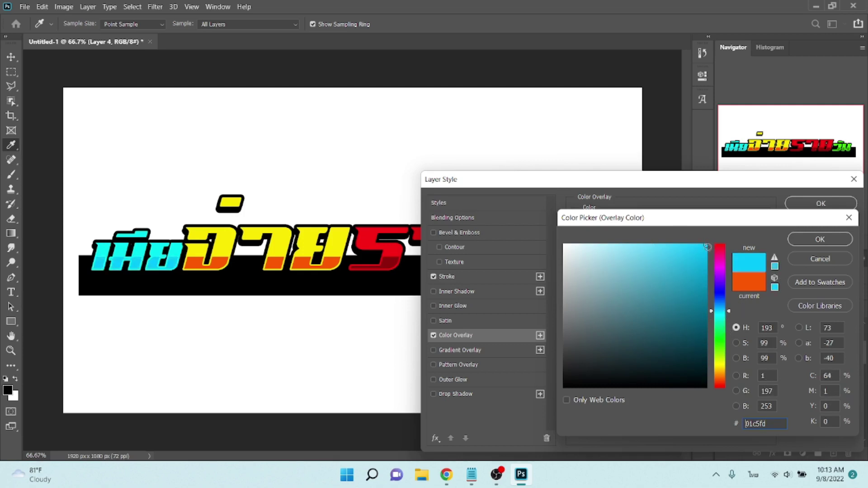
pyautogui.click(707, 280)
pyautogui.click(818, 241)
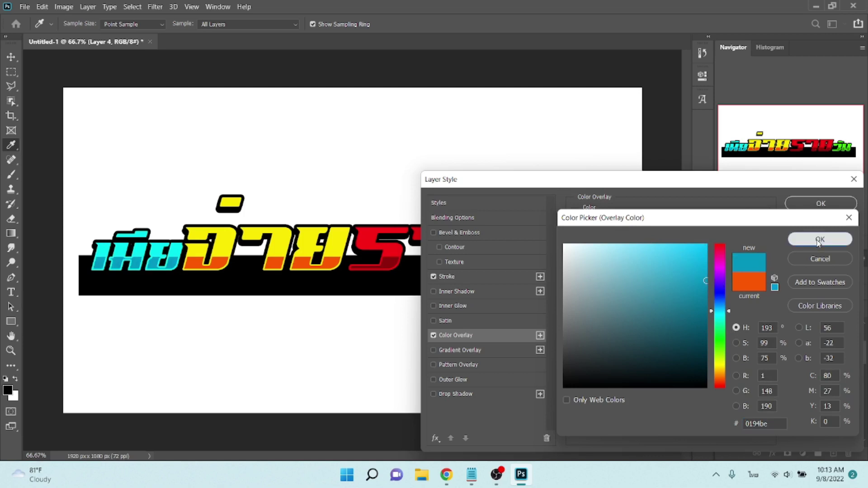
pyautogui.click(817, 205)
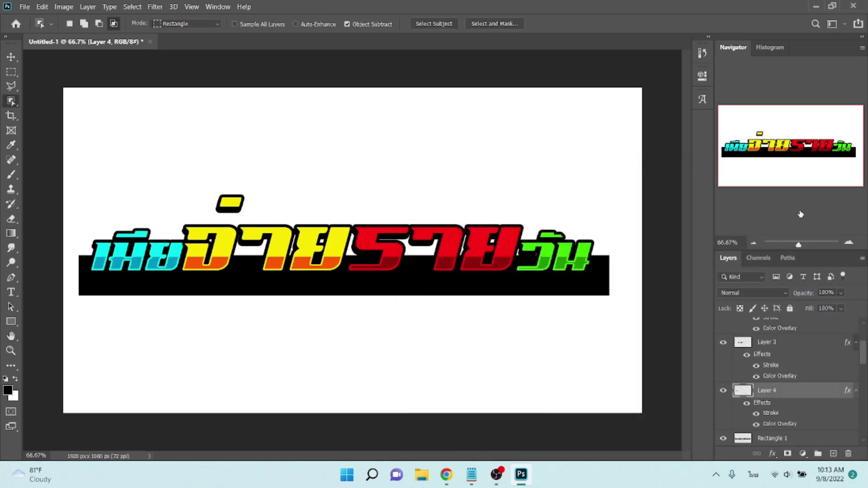
# Delete the black Rectangle 1 bar and make Layer 2 the active layer.
pyautogui.click(763, 439)
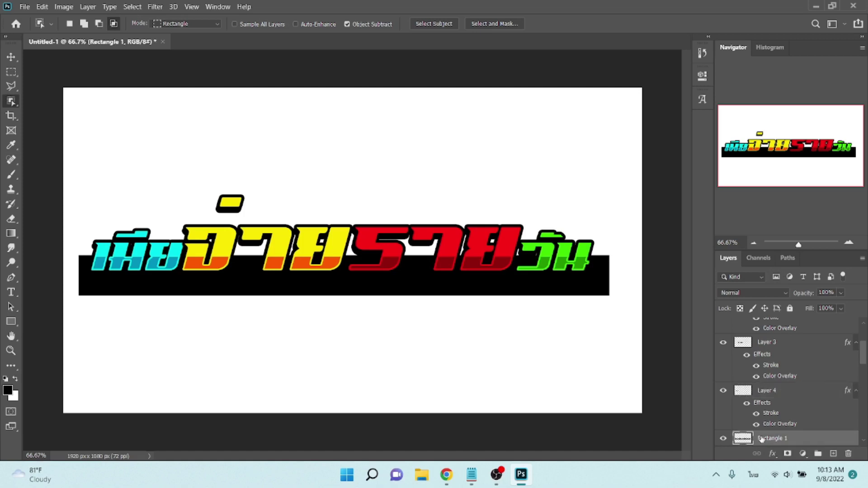
pyautogui.press('Delete')
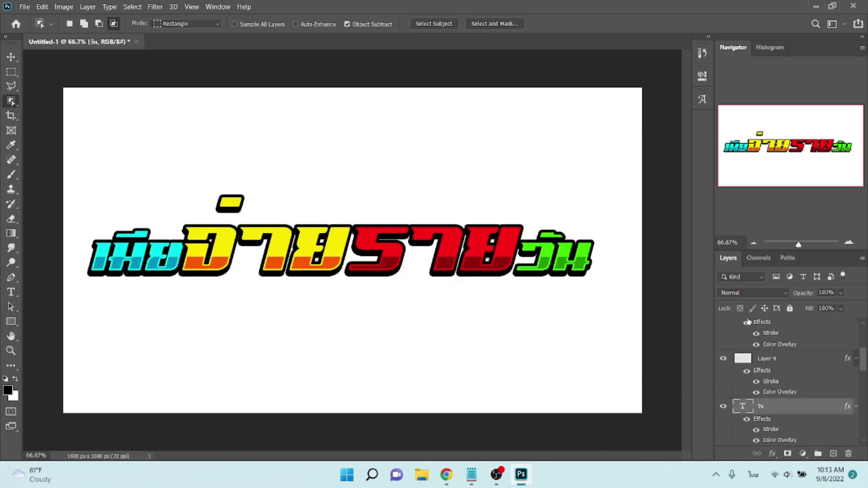
pyautogui.scroll(5, 789, 382)
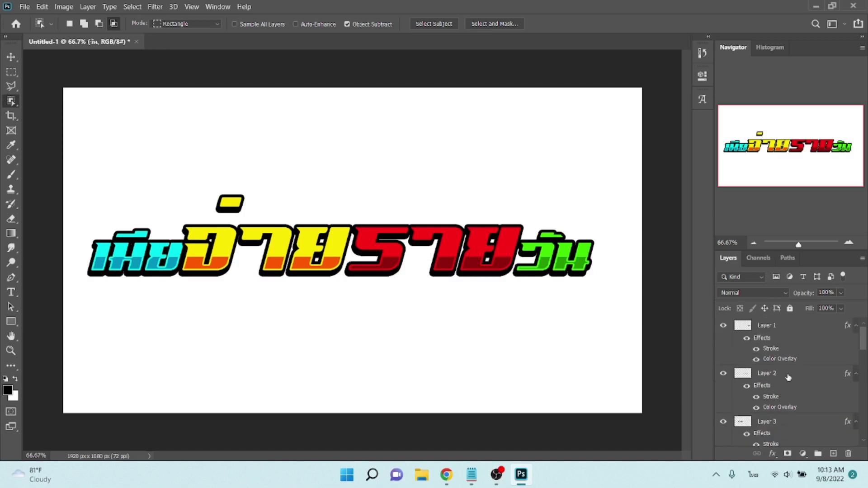
pyautogui.click(780, 329)
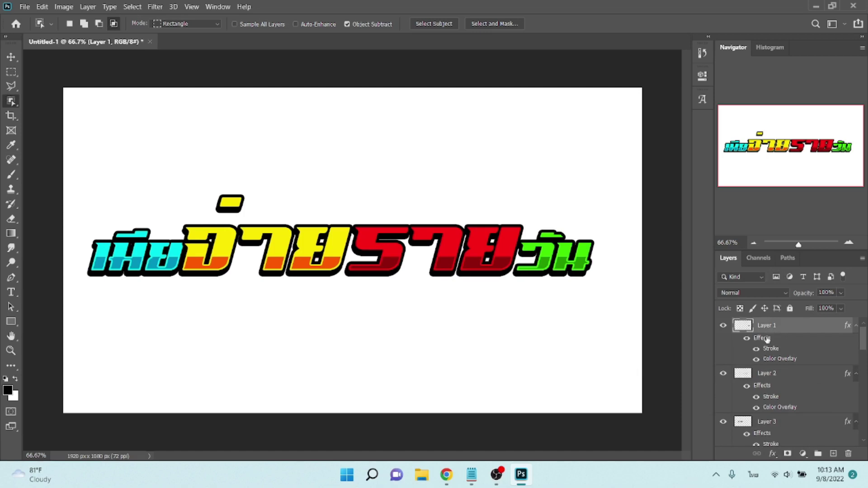
pyautogui.click(768, 376)
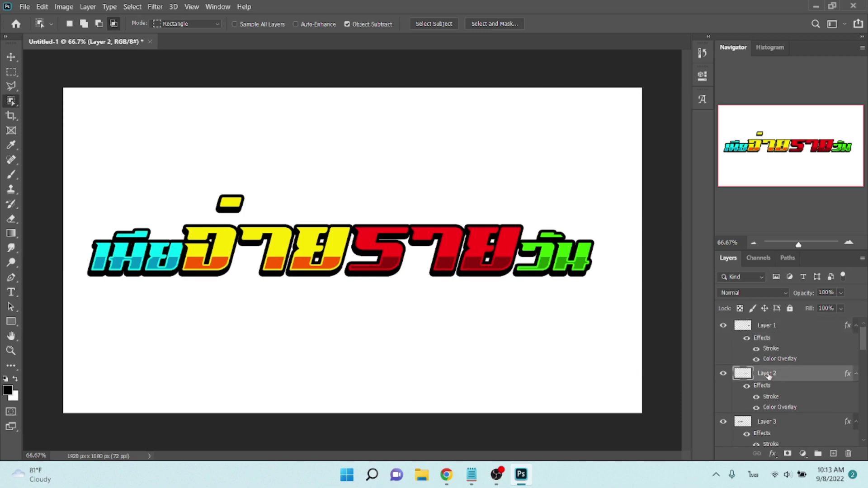
pyautogui.press('v')
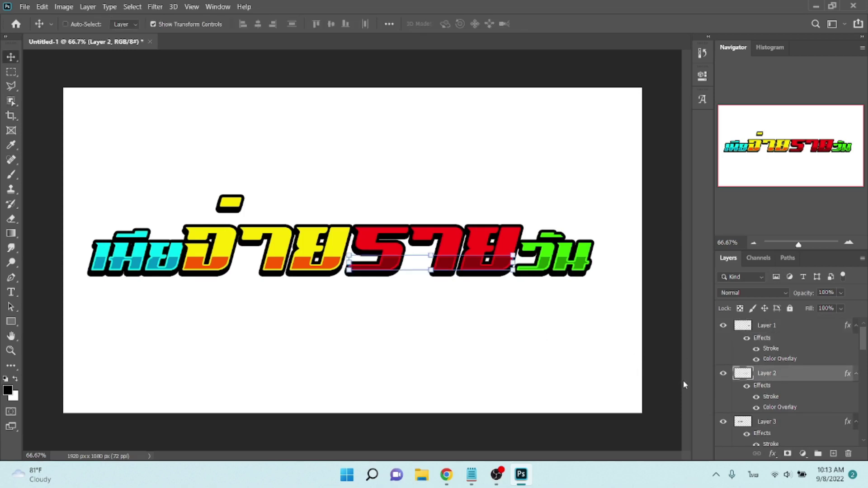
pyautogui.click(774, 454)
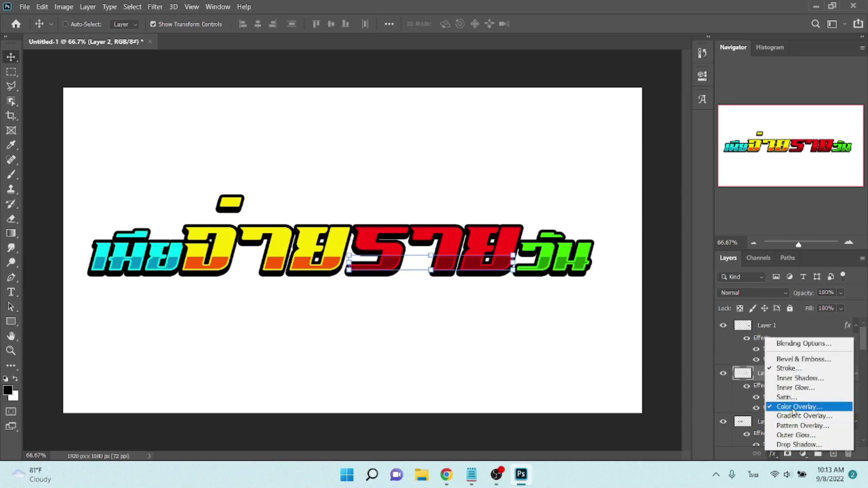
# Preview magenta, blue, yellow-green, orange and green hues on Layer 2's overlay, then cancel to keep dark red.
pyautogui.click(782, 407)
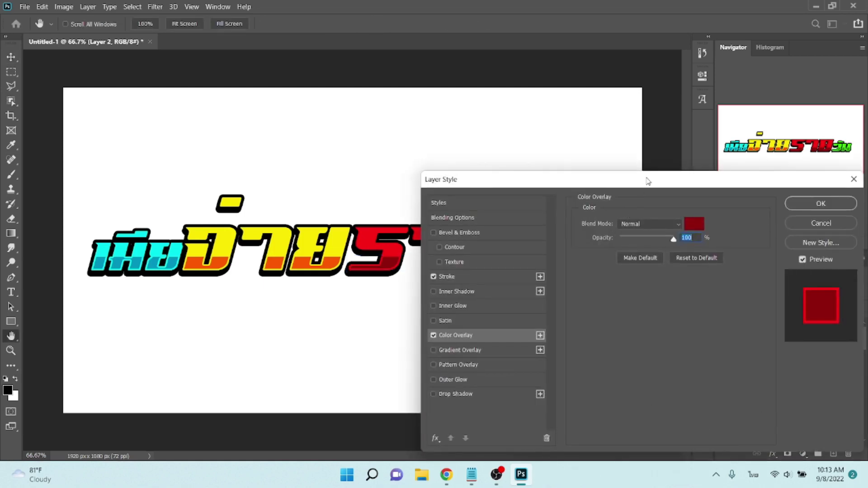
pyautogui.moveTo(647, 180); pyautogui.dragTo(712, 242)
pyautogui.click(756, 286)
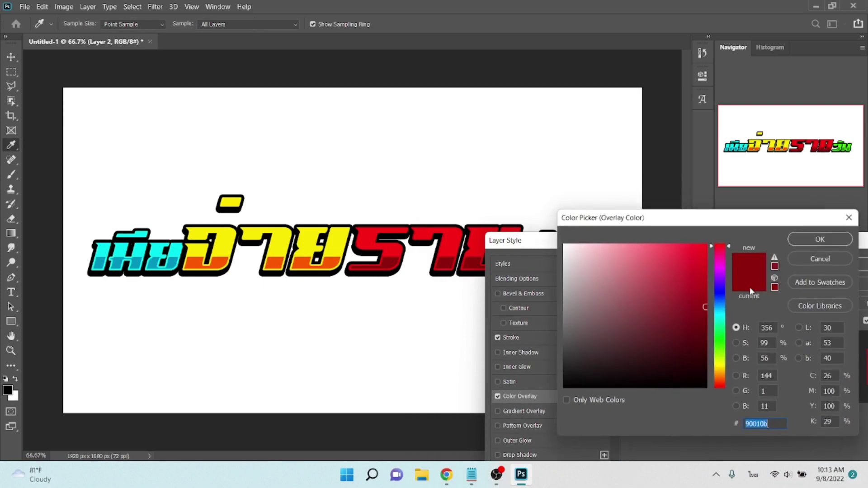
pyautogui.click(723, 258)
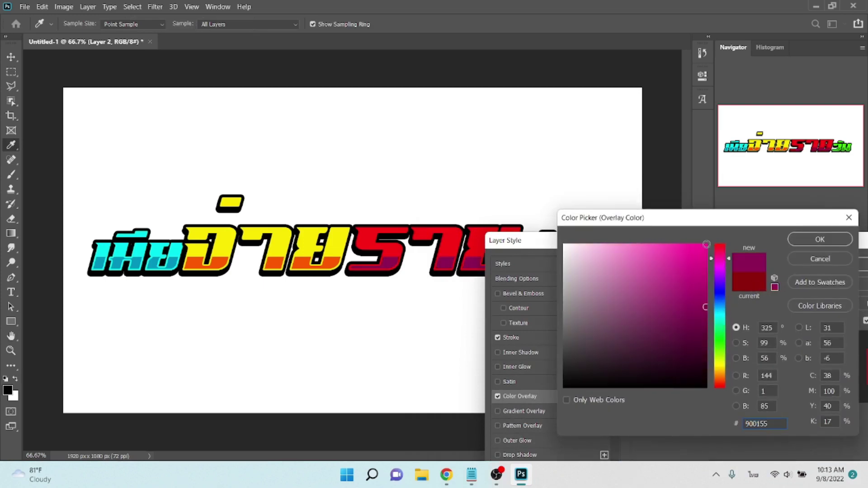
pyautogui.click(707, 244)
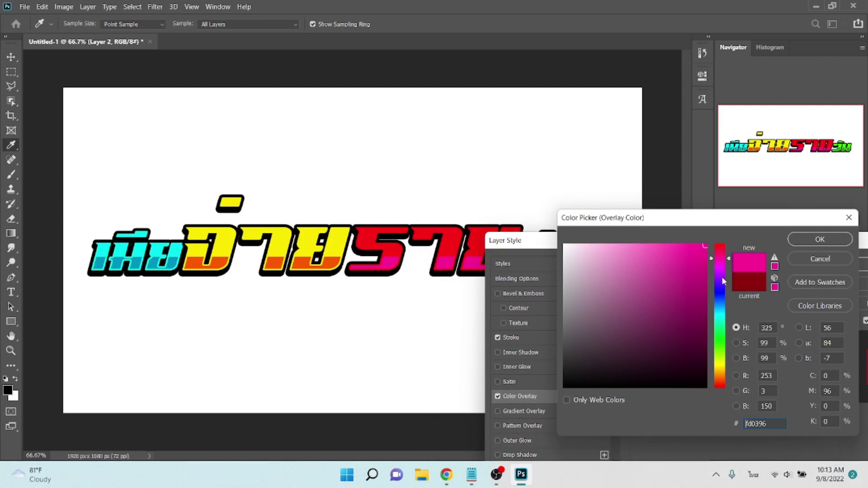
pyautogui.moveTo(723, 281); pyautogui.dragTo(721, 338)
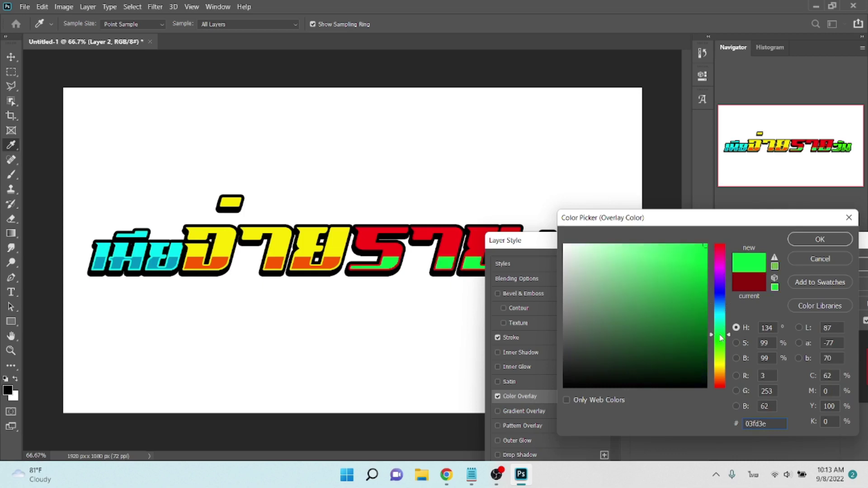
pyautogui.click(719, 358)
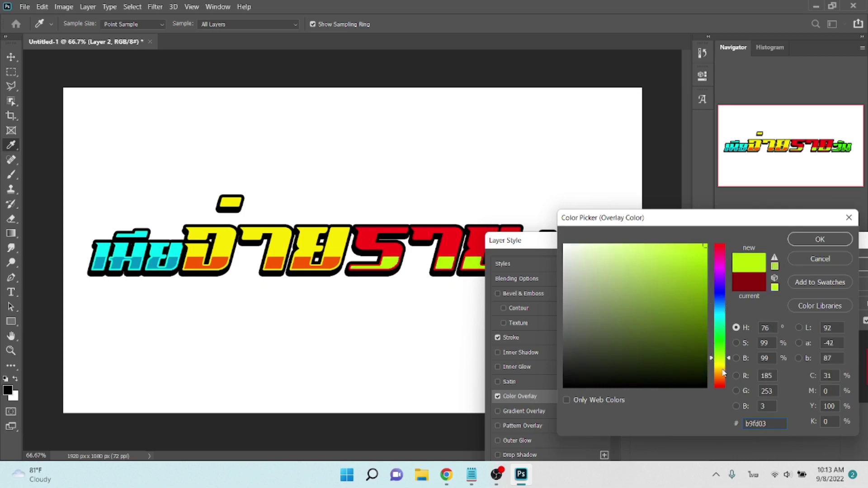
pyautogui.click(724, 373)
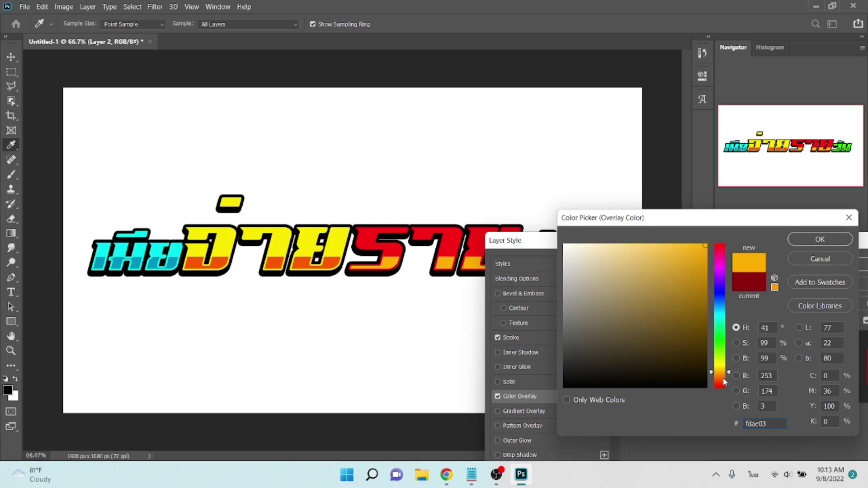
pyautogui.click(724, 380)
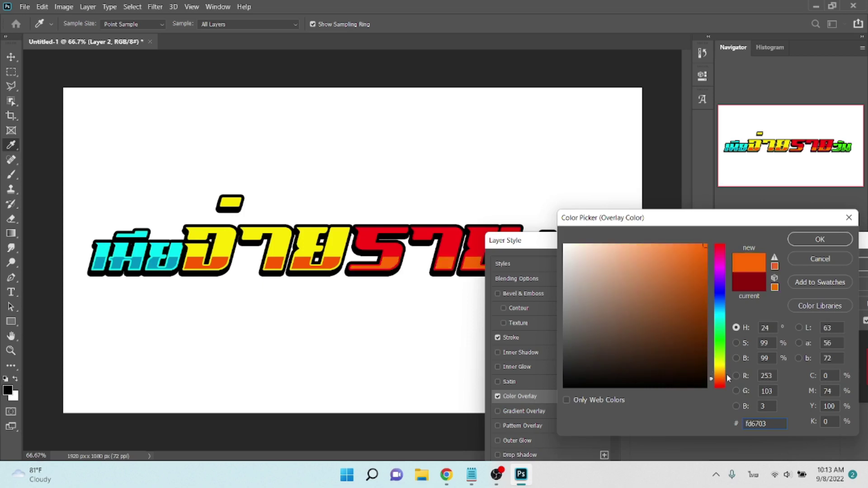
pyautogui.click(722, 353)
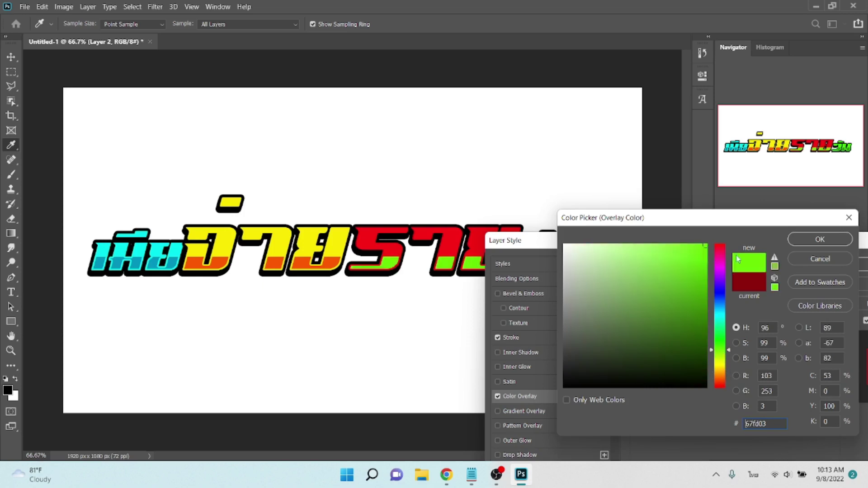
pyautogui.click(801, 258)
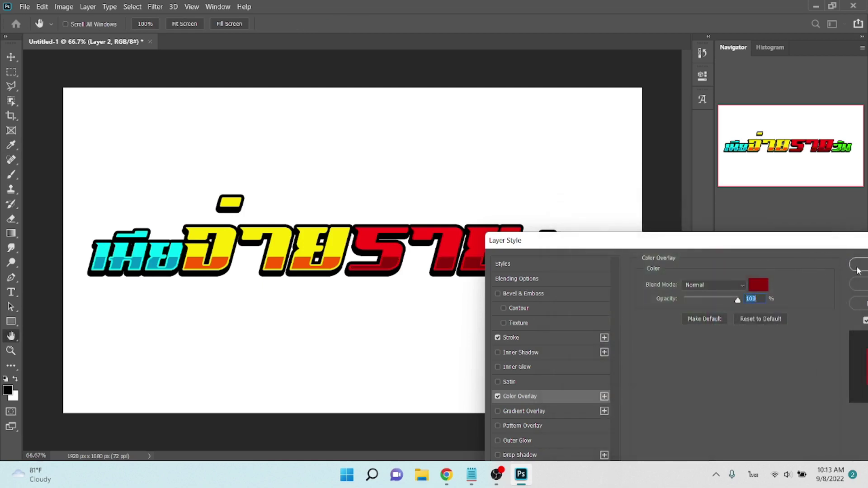
# Accept Layer 2's unchanged style, select Layer 0, and bring up the Open dialog.
pyautogui.click(859, 284)
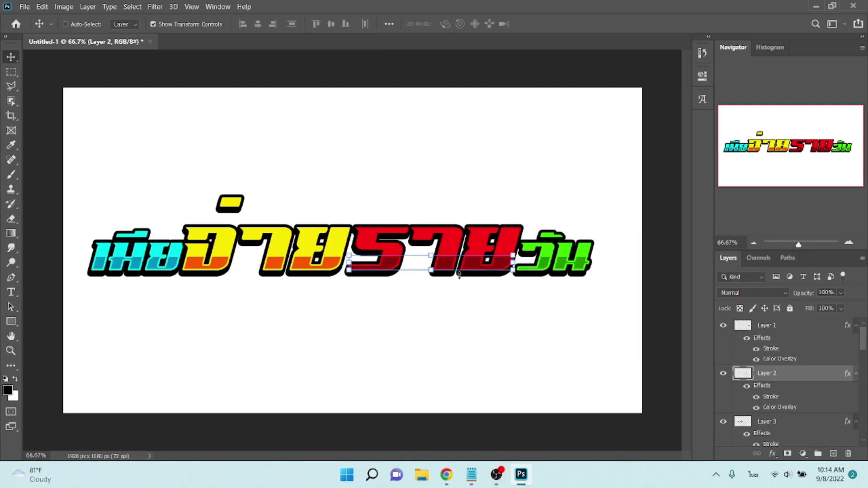
pyautogui.scroll(-3, 806, 398)
pyautogui.scroll(-2, 806, 402)
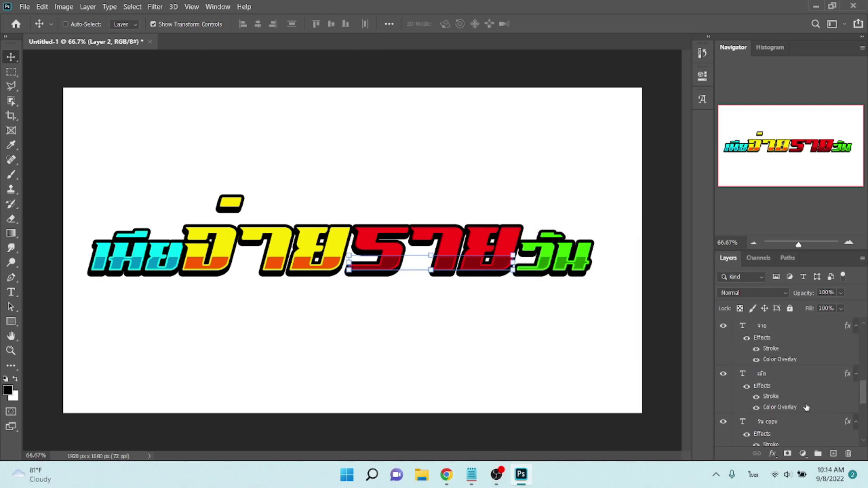
pyautogui.scroll(-3, 807, 407)
pyautogui.click(781, 438)
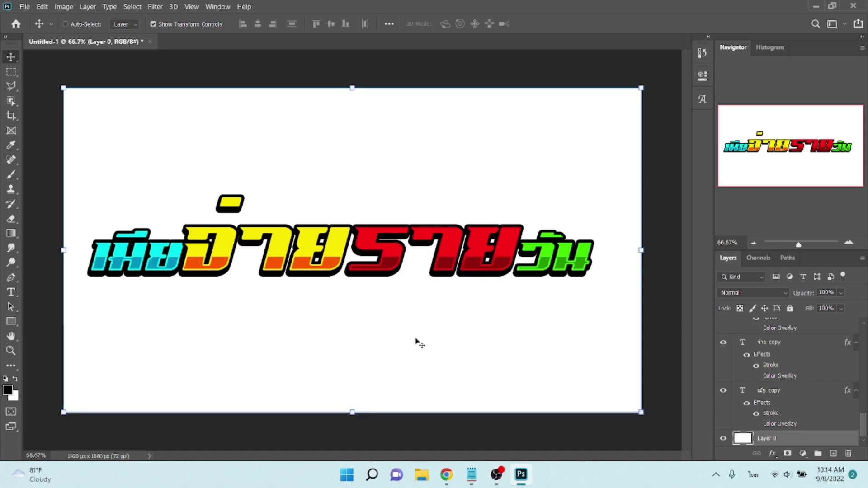
pyautogui.press('ctrl')
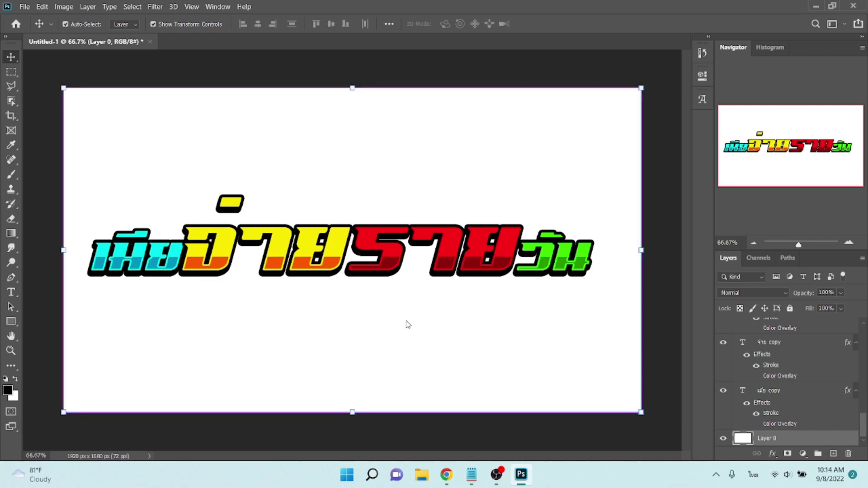
pyautogui.hotkey('ctrl', 'o')
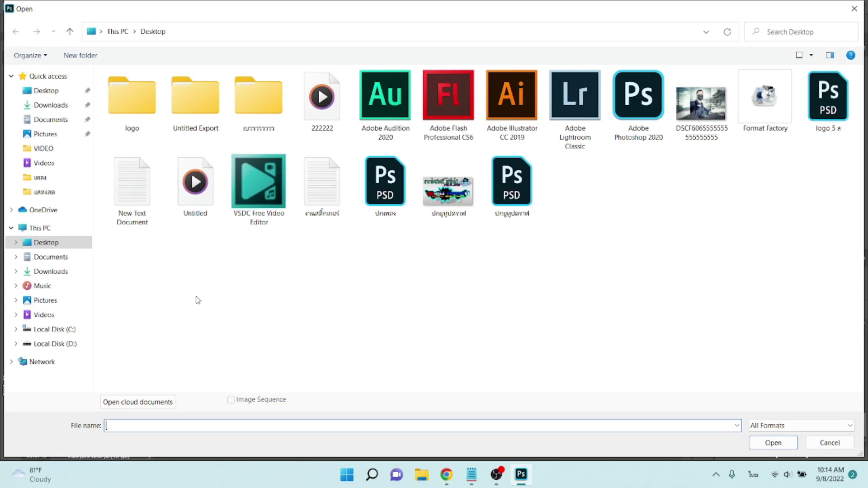
# Open the กระสุน PSD from D:\รูปภาพ\ไฟล์งาน PSD.
pyautogui.click(63, 344)
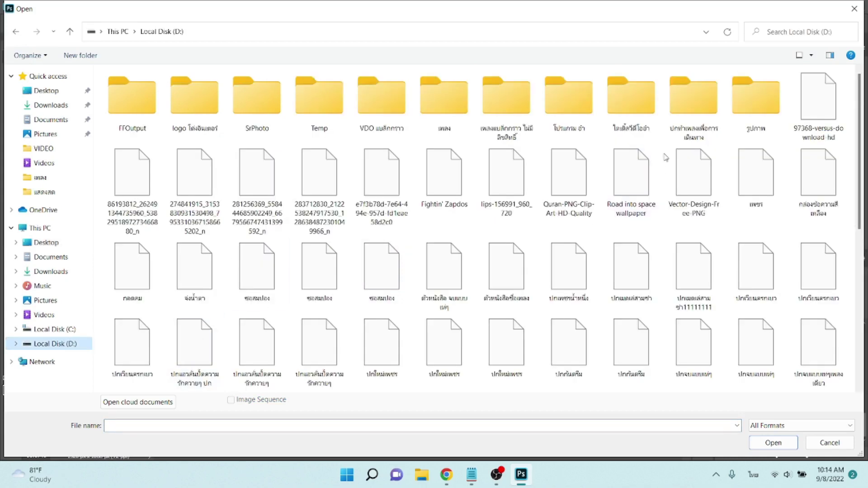
pyautogui.doubleClick(751, 109)
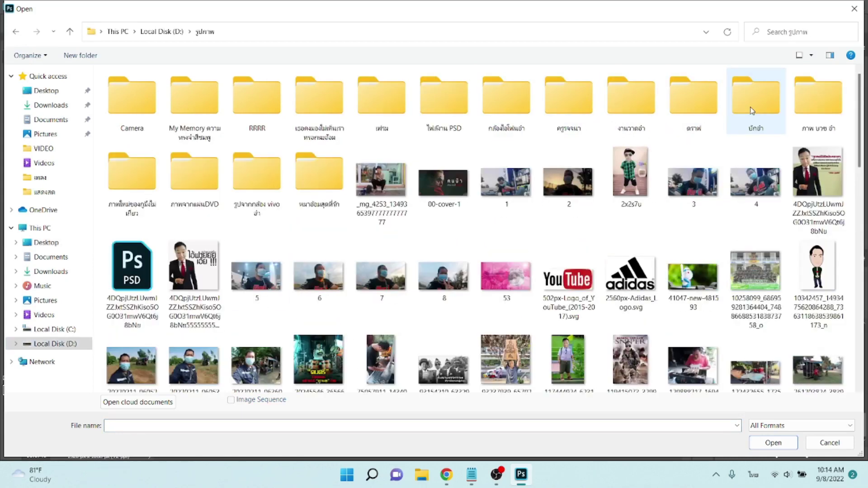
pyautogui.click(461, 107)
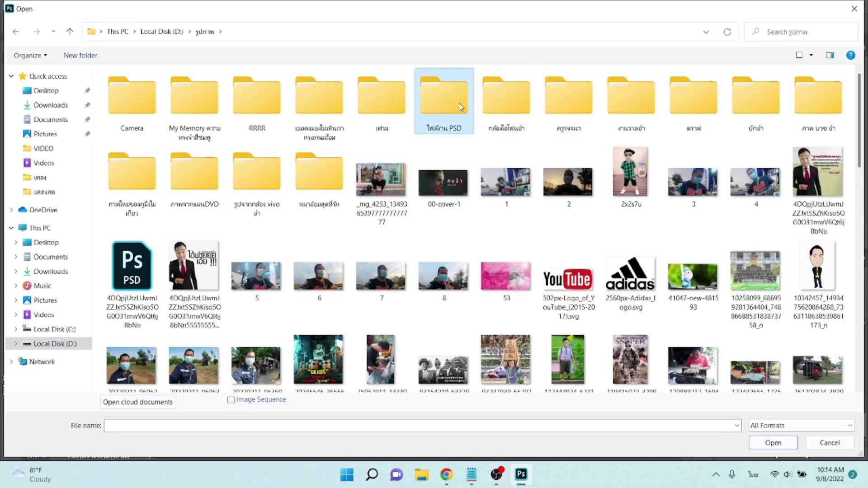
pyautogui.doubleClick(460, 106)
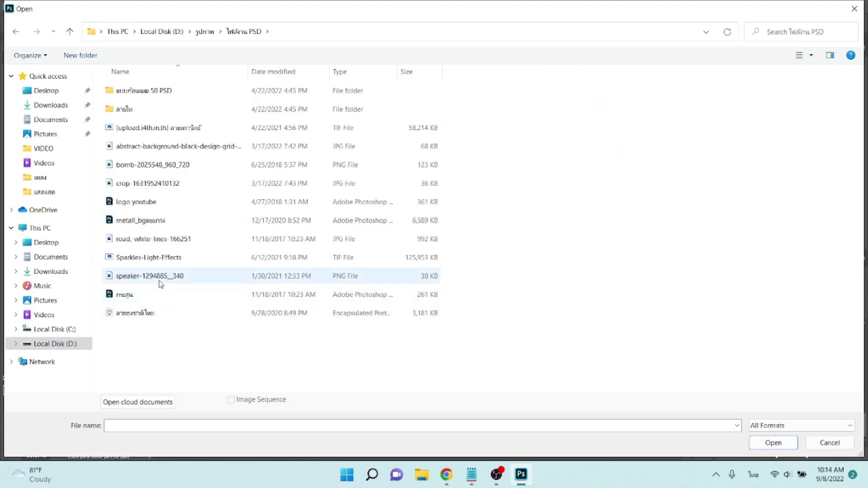
pyautogui.doubleClick(143, 296)
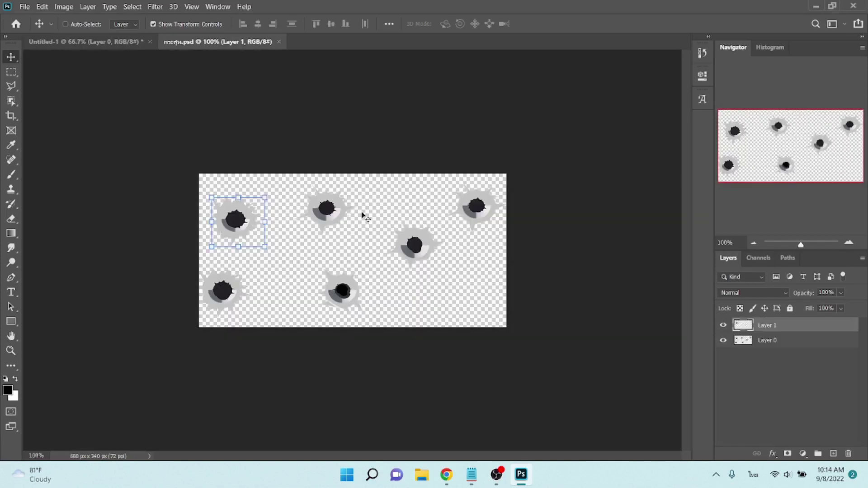
# Drag a bullet-hole layer into the Untitled-1 logo document as Layer 5.
pyautogui.moveTo(235, 225); pyautogui.dragTo(124, 51)
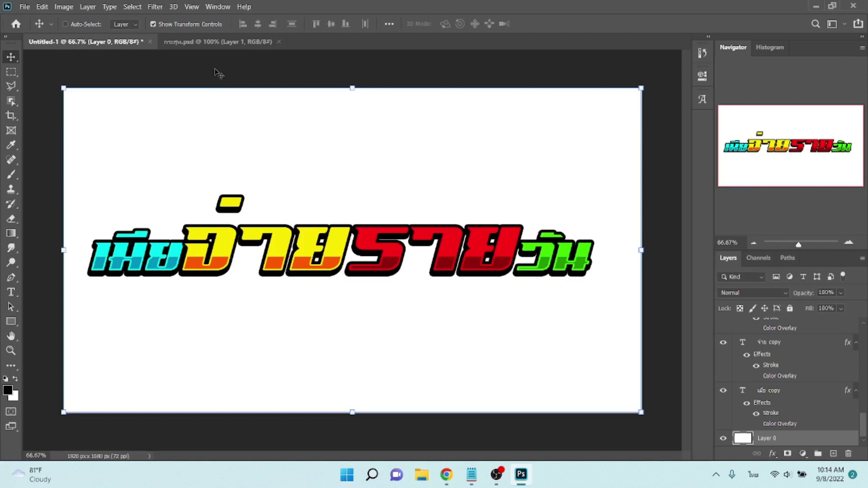
pyautogui.moveTo(121, 46); pyautogui.dragTo(224, 47)
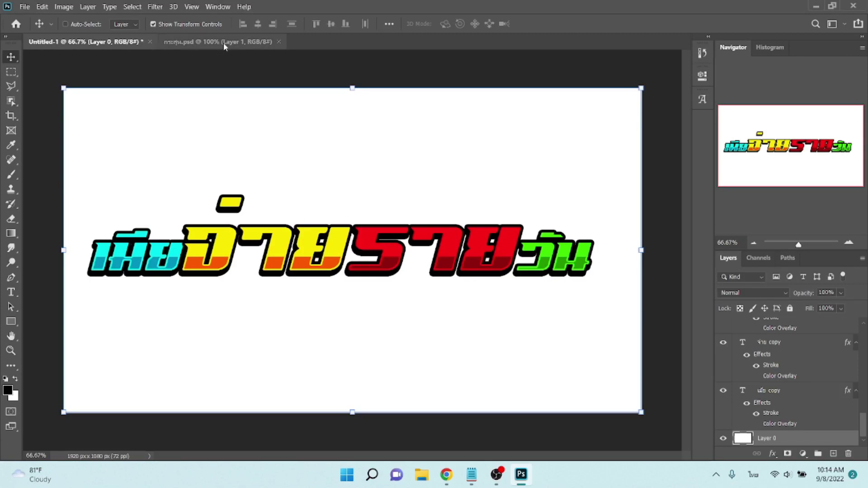
pyautogui.click(224, 47)
pyautogui.moveTo(241, 216)
pyautogui.mouseDown()
pyautogui.moveTo(137, 52)
pyautogui.moveTo(300, 190)
pyautogui.mouseUp()
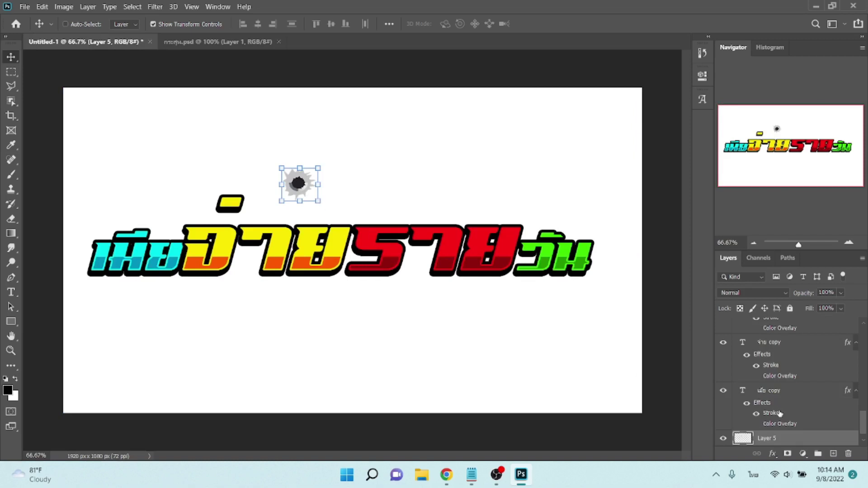
# Give the Layer 5 splash a teal colour overlay.
pyautogui.click(773, 454)
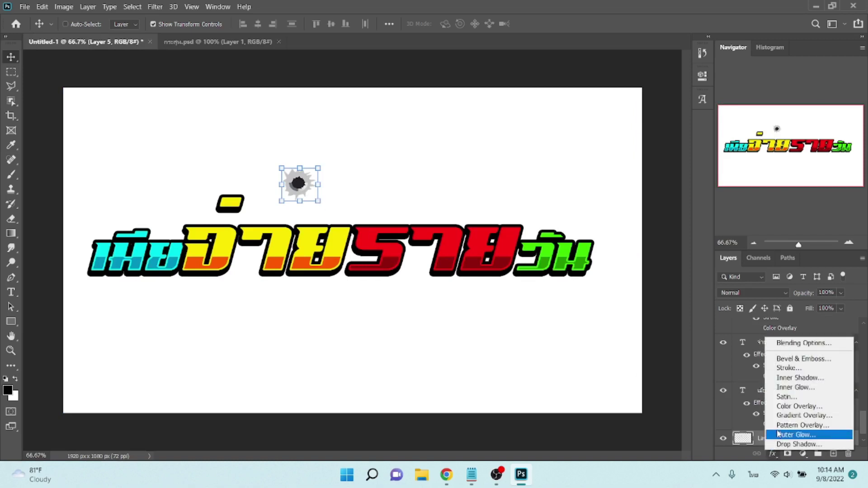
pyautogui.click(781, 407)
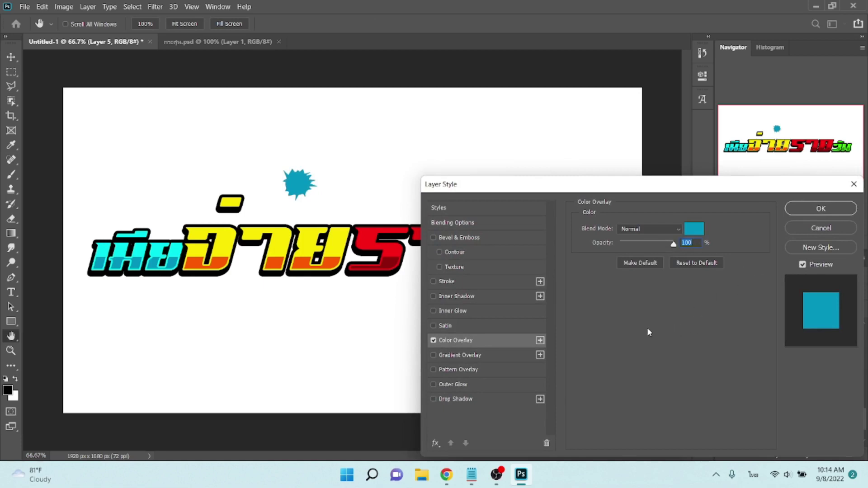
pyautogui.press('Return')
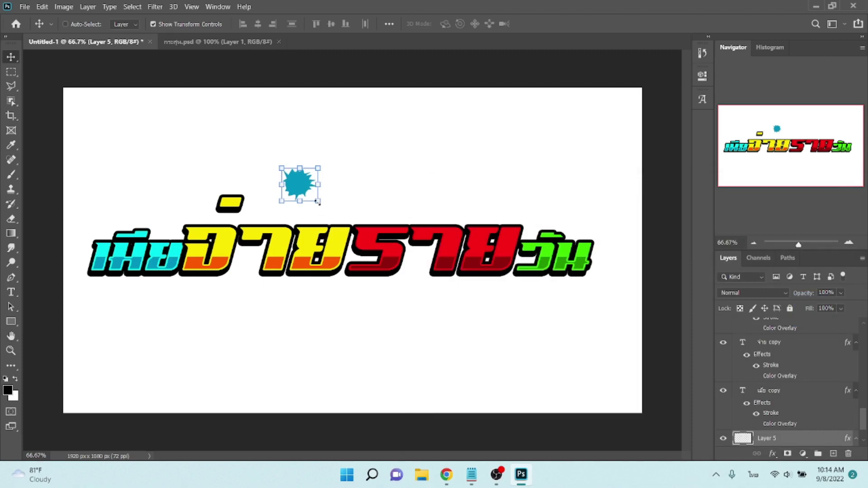
# Enlarge the splash and move it behind เฮีย at the title's left end.
pyautogui.moveTo(319, 201); pyautogui.dragTo(484, 355)
pyautogui.press('Return')
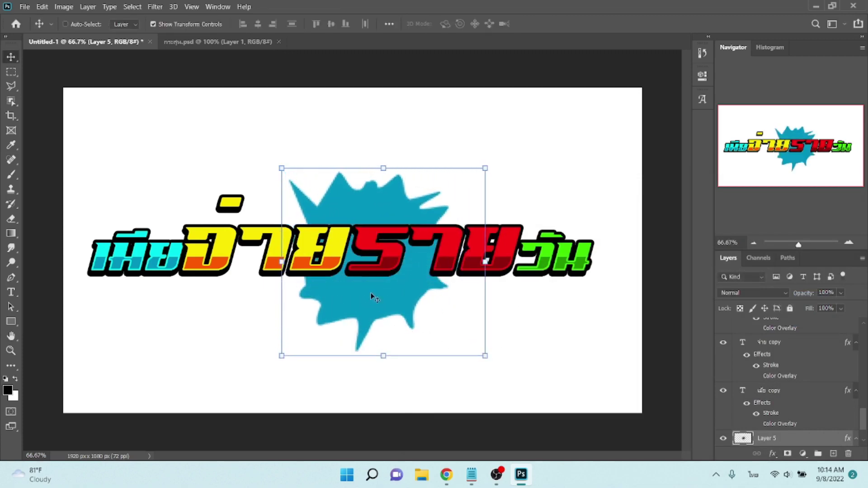
pyautogui.moveTo(370, 292)
pyautogui.mouseDown()
pyautogui.moveTo(520, 297)
pyautogui.moveTo(344, 302)
pyautogui.moveTo(341, 289)
pyautogui.moveTo(151, 293)
pyautogui.moveTo(181, 305)
pyautogui.mouseUp()
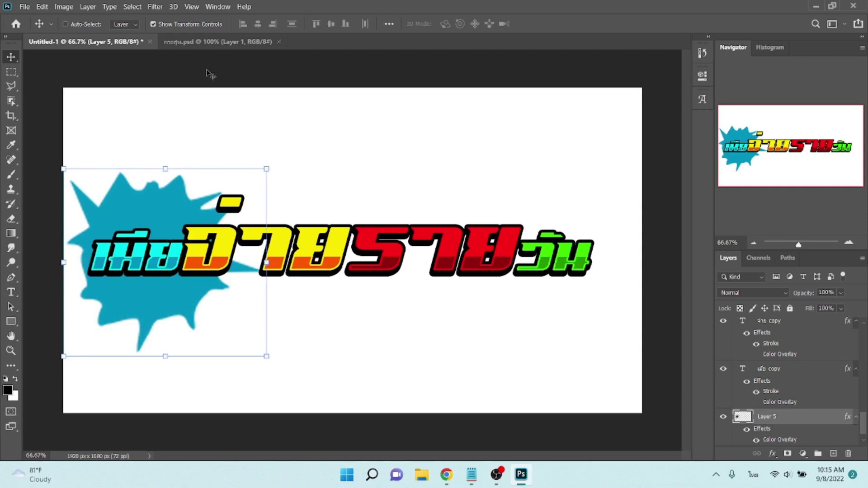
pyautogui.click(280, 42)
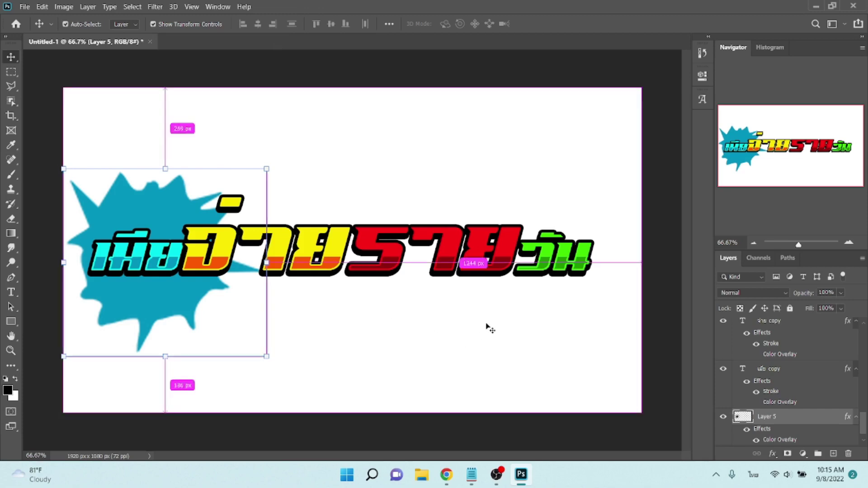
pyautogui.hotkey('ctrl', 'o')
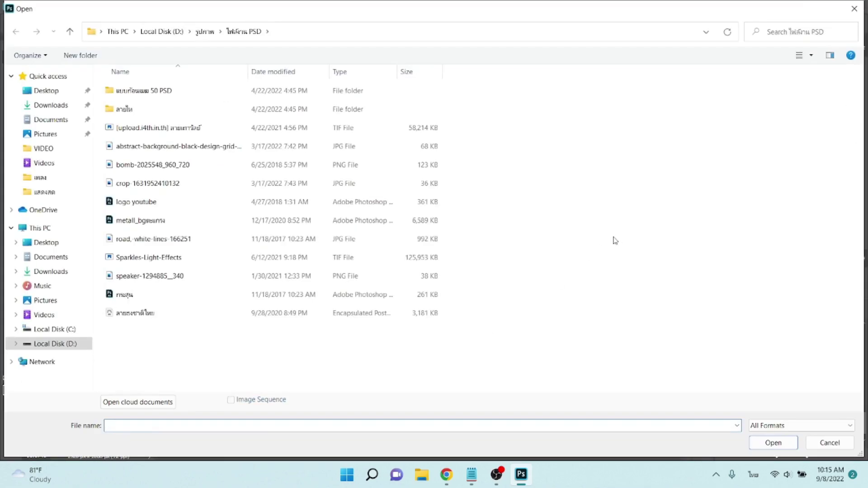
pyautogui.hotkey('alt', 'Up')
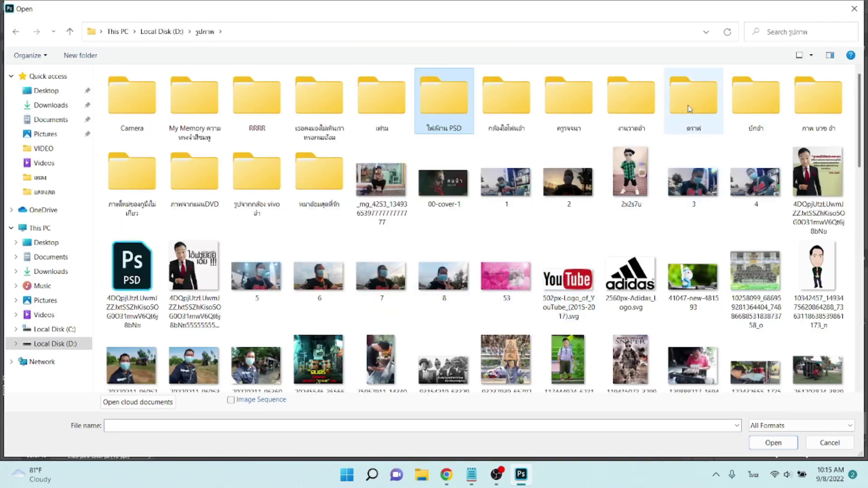
pyautogui.doubleClick(688, 108)
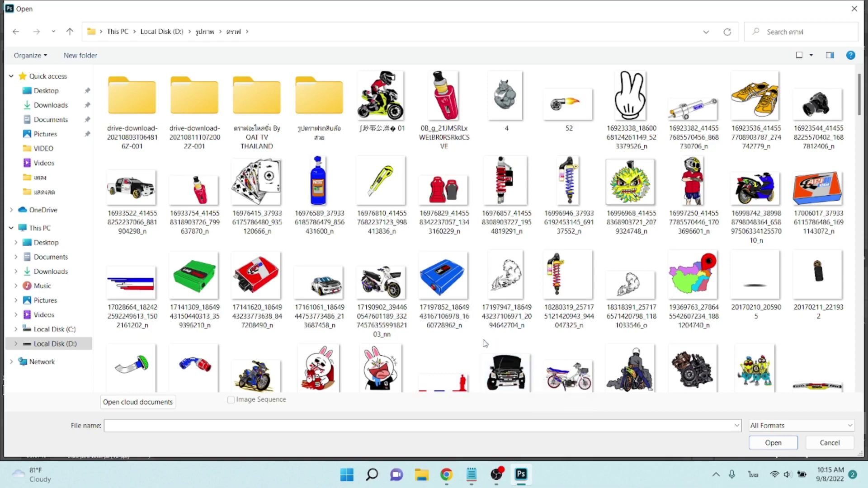
pyautogui.scroll(-10, 485, 343)
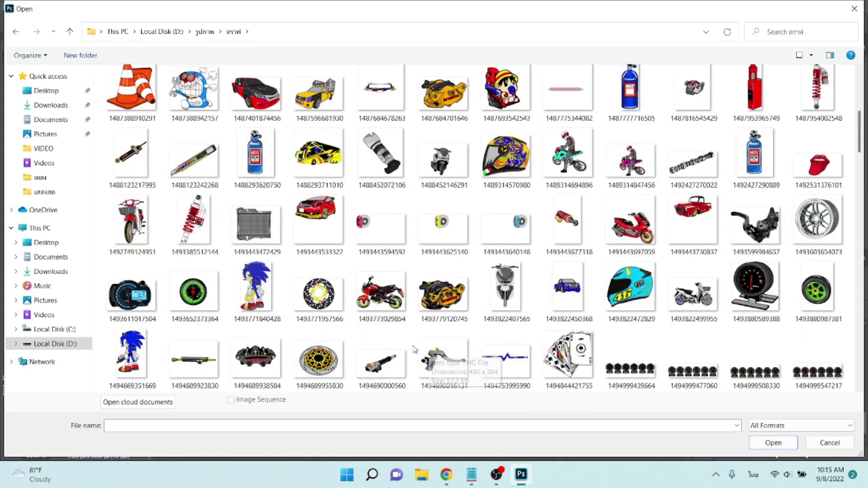
pyautogui.scroll(-3, 416, 345)
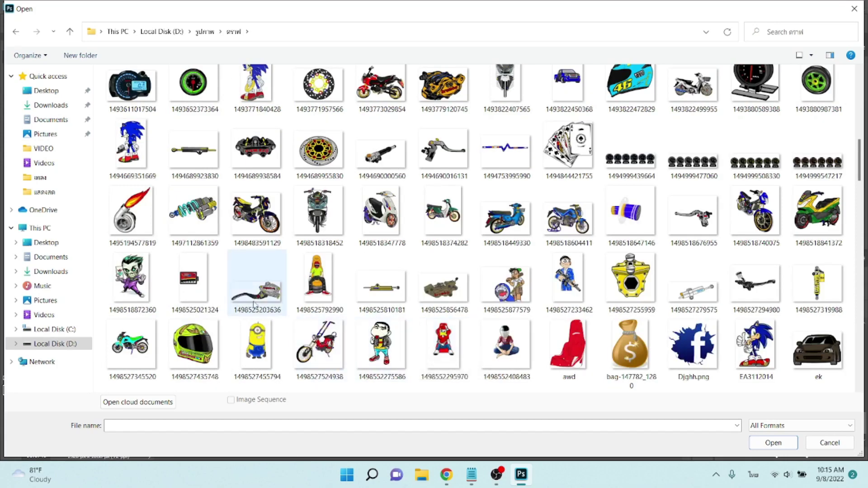
pyautogui.click(176, 224)
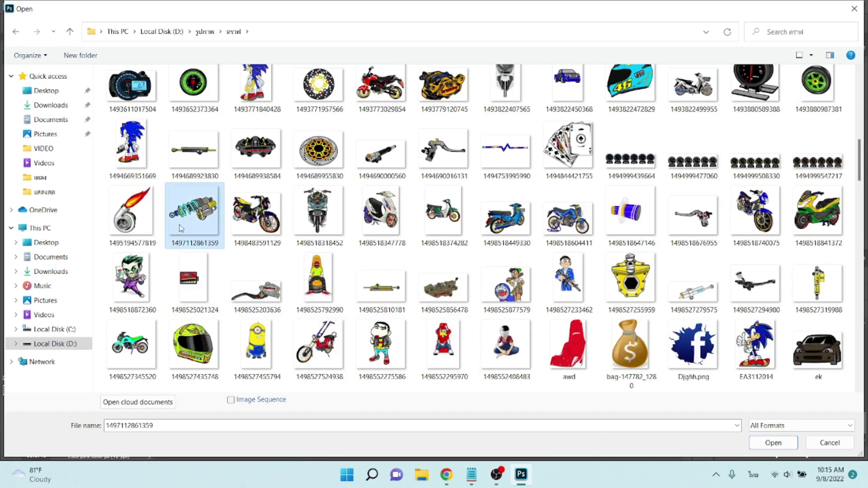
pyautogui.click(772, 443)
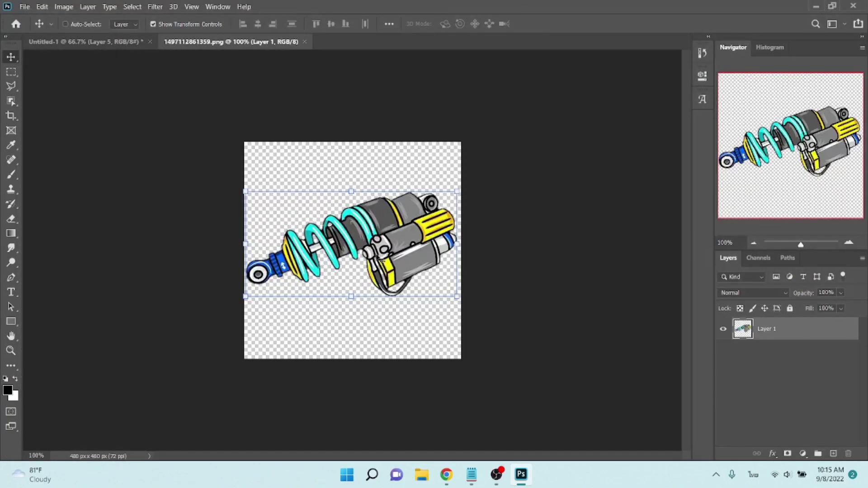
# Copy the shock absorber into Untitled-1 as Layer 6, scaled to 235.07% and rotated 24.16°.
pyautogui.moveTo(383, 258)
pyautogui.mouseDown()
pyautogui.moveTo(218, 199)
pyautogui.moveTo(274, 193)
pyautogui.mouseUp()
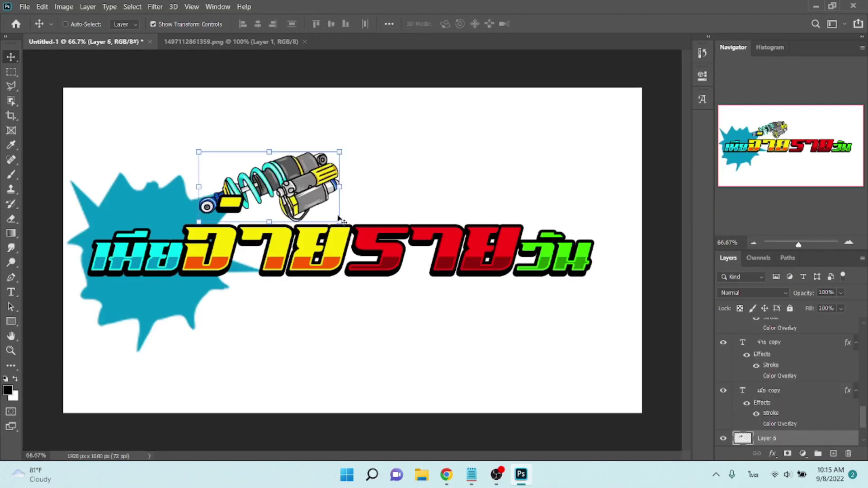
pyautogui.moveTo(341, 221); pyautogui.dragTo(652, 308)
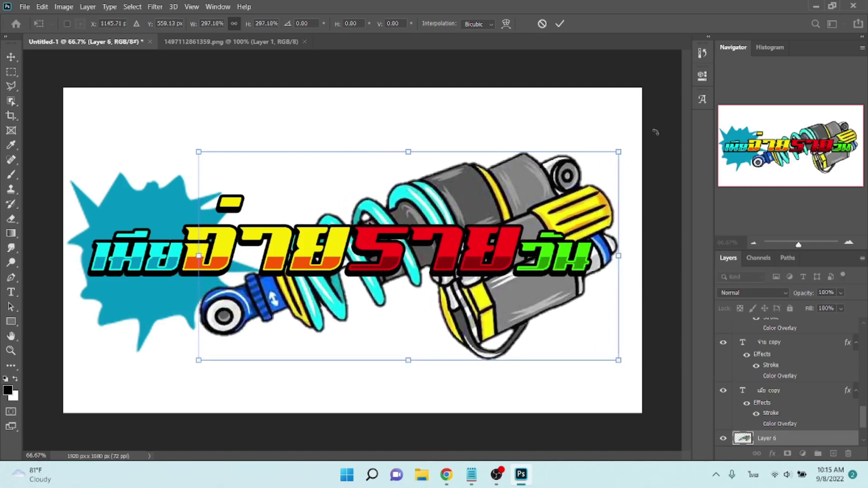
pyautogui.moveTo(624, 141); pyautogui.dragTo(650, 239)
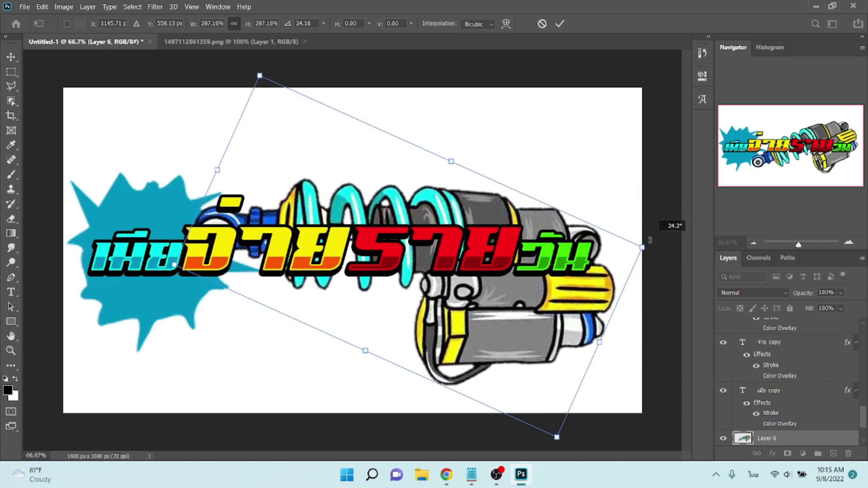
pyautogui.moveTo(516, 302); pyautogui.dragTo(505, 301)
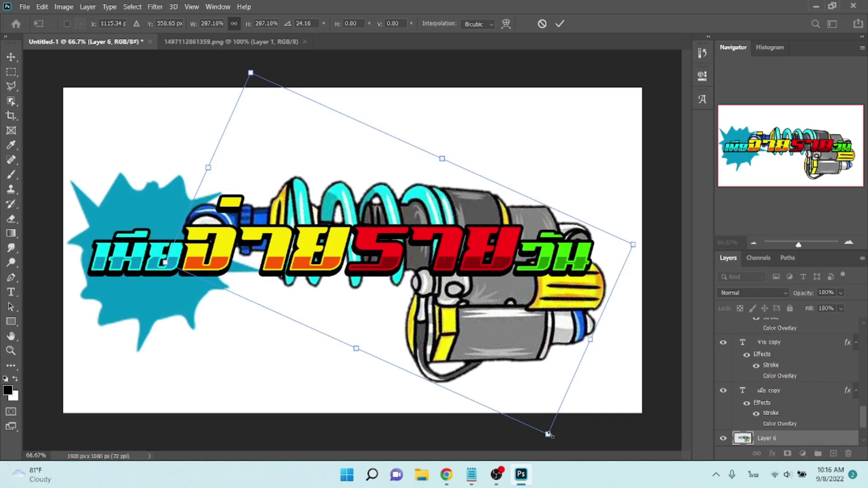
pyautogui.moveTo(548, 435); pyautogui.dragTo(486, 357)
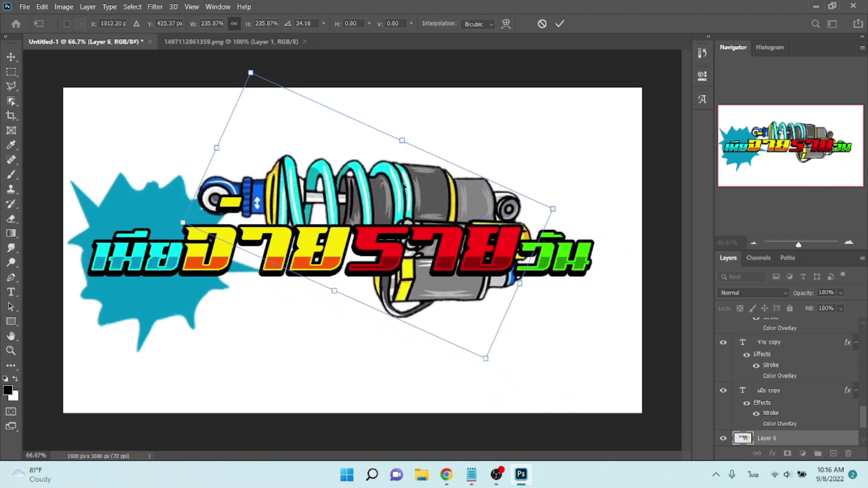
pyautogui.moveTo(404, 186); pyautogui.dragTo(425, 219)
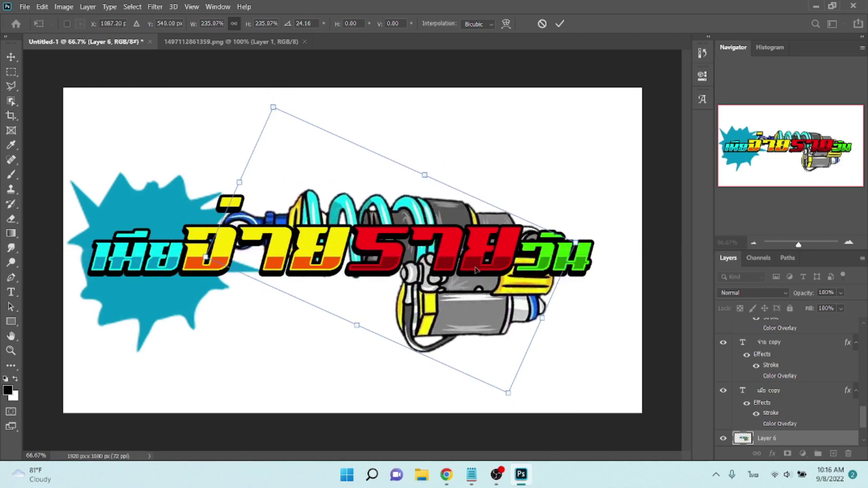
pyautogui.press('Return')
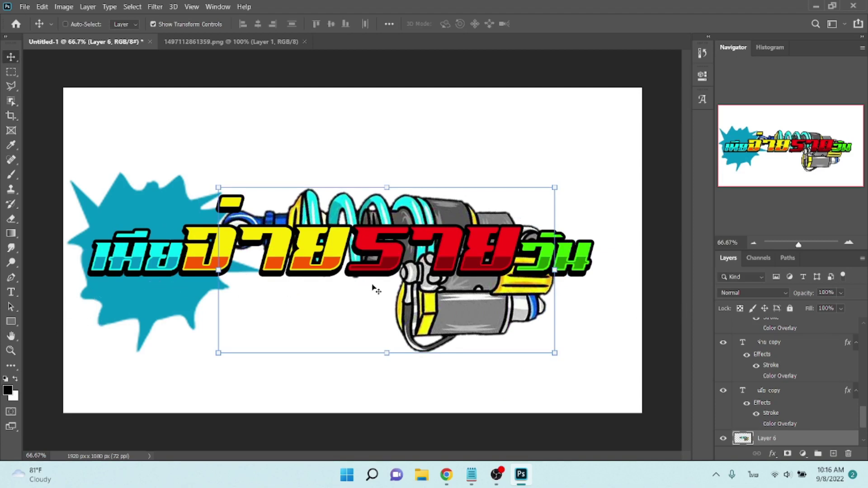
# Type the tagline 'บ่เคยย์านดอกปะสาสามีย' as a 72 pt text line below the artwork.
pyautogui.scroll(3, 789, 410)
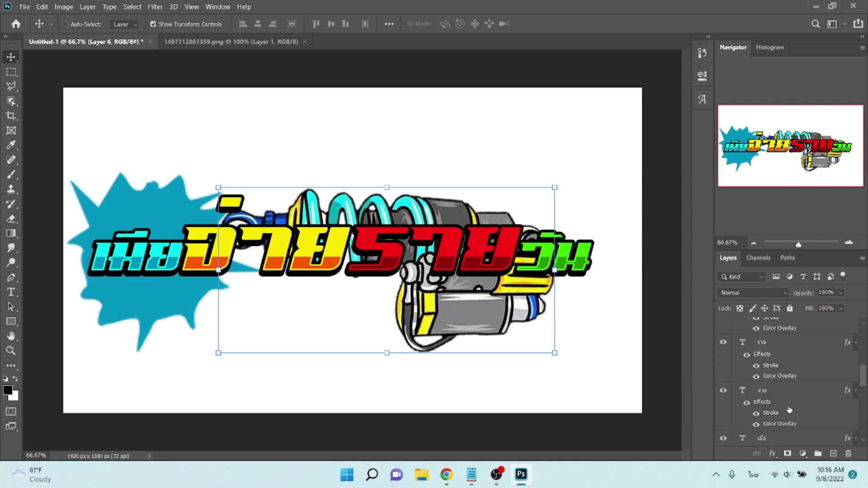
pyautogui.scroll(3, 790, 411)
pyautogui.scroll(3, 789, 407)
pyautogui.click(804, 337)
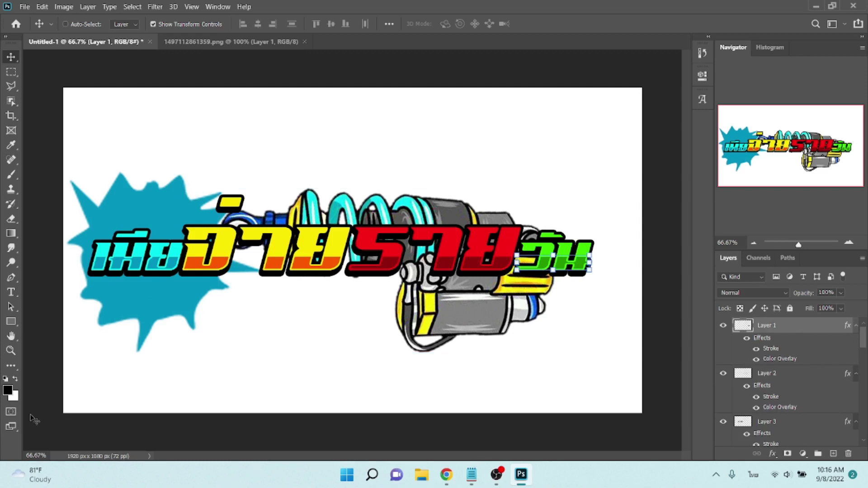
pyautogui.press('t')
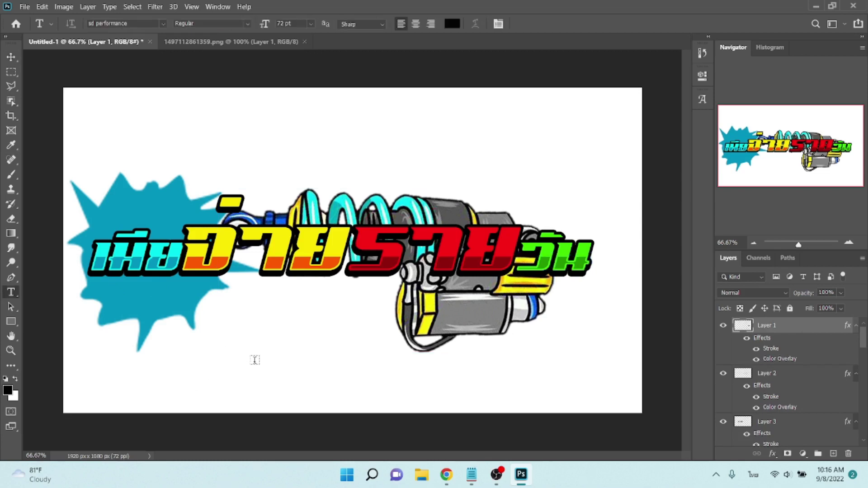
pyautogui.click(254, 359)
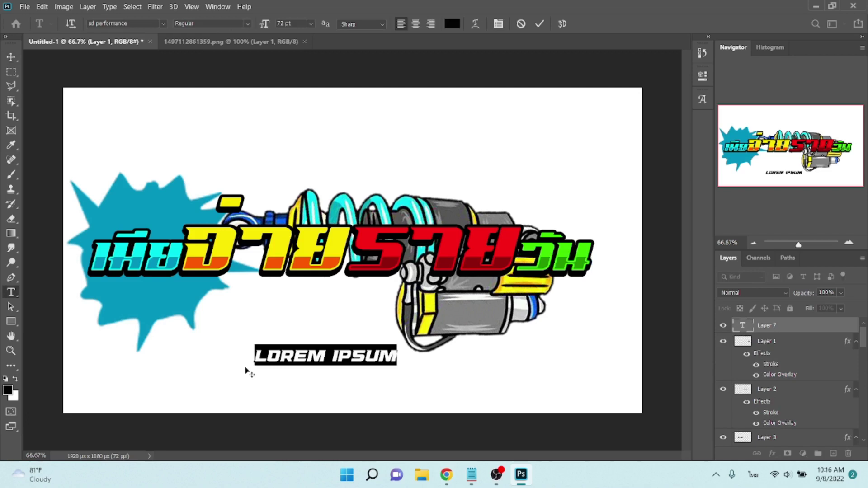
pyautogui.write('บ่เคยย์')
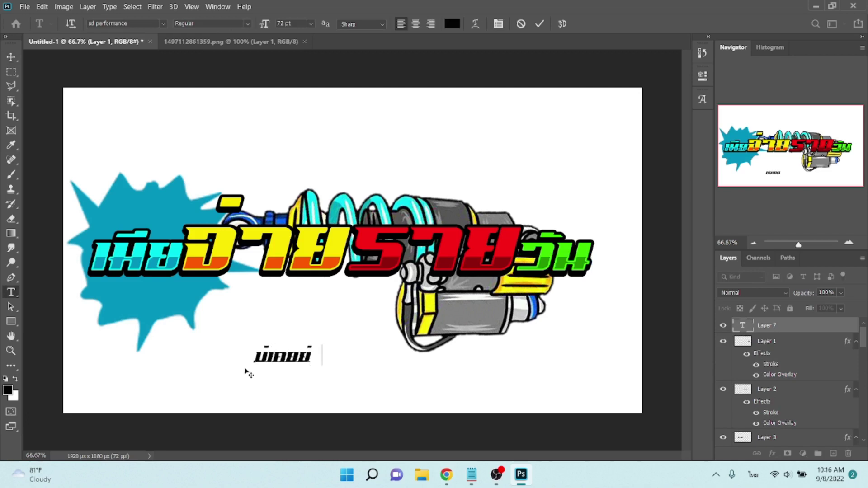
pyautogui.write('านดอก')
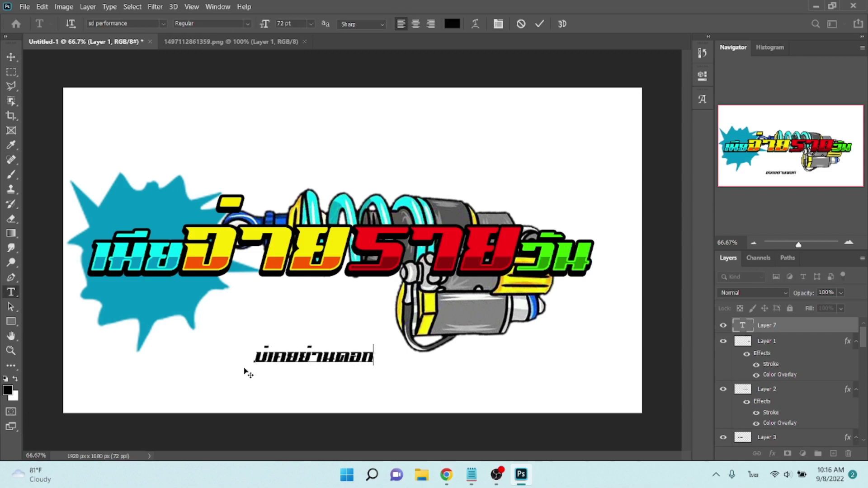
pyautogui.write('ปะสาส')
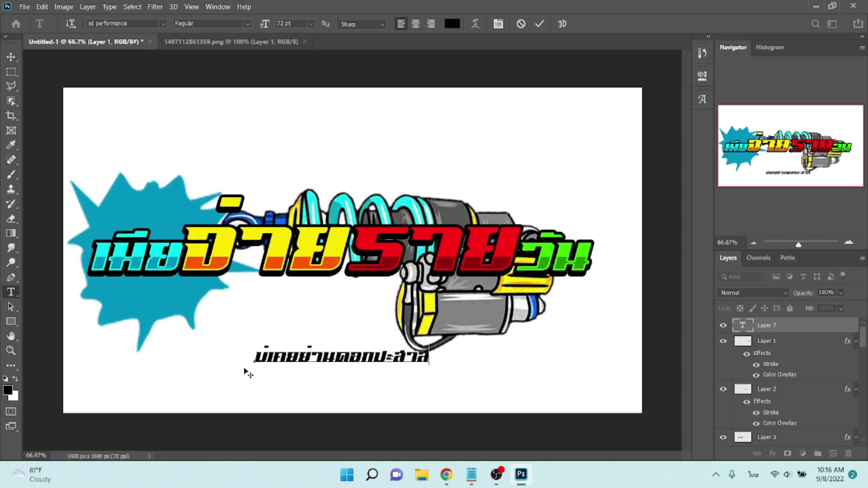
pyautogui.write('ามีย')
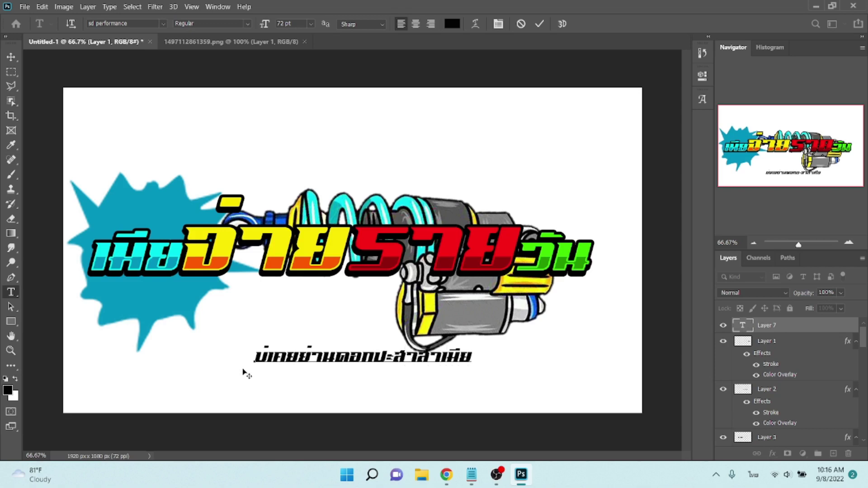
pyautogui.click(17, 56)
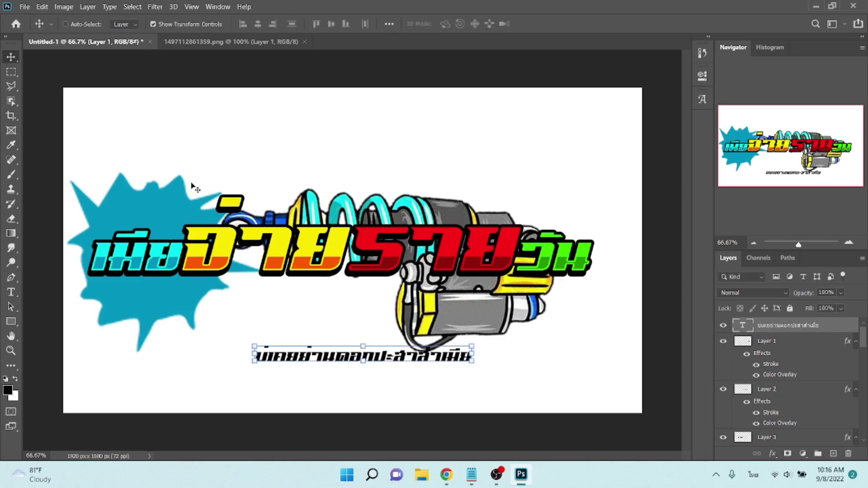
# Give the tagline a 5 px black stroke positioned outside.
pyautogui.click(772, 453)
pyautogui.click(787, 374)
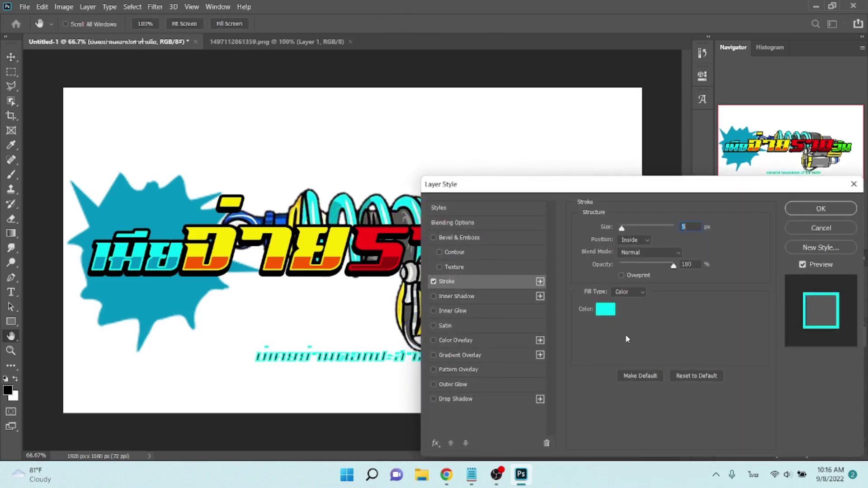
pyautogui.click(650, 239)
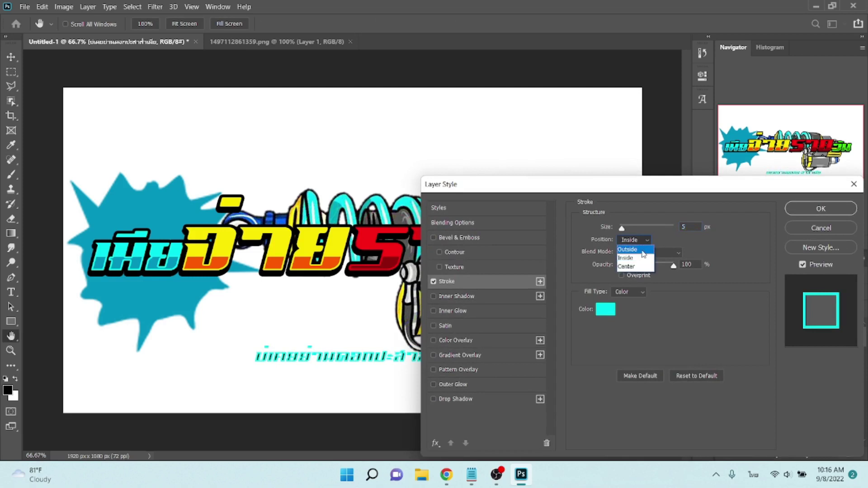
pyautogui.click(643, 251)
pyautogui.click(606, 310)
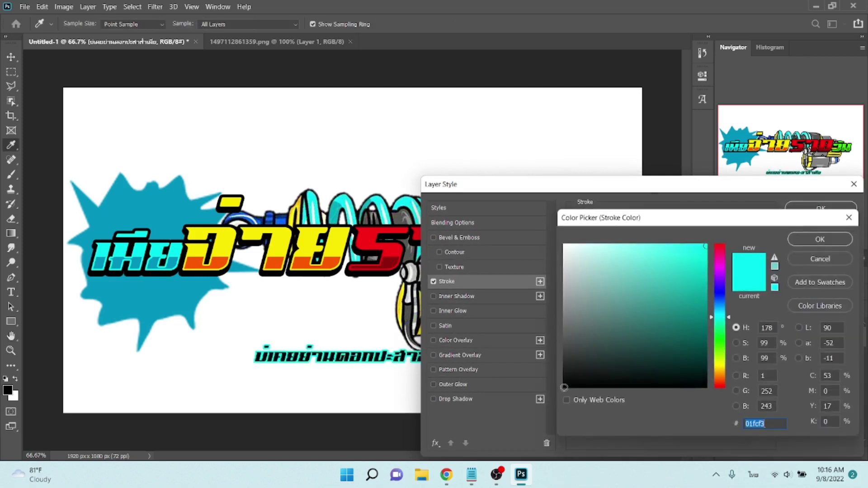
pyautogui.click(564, 387)
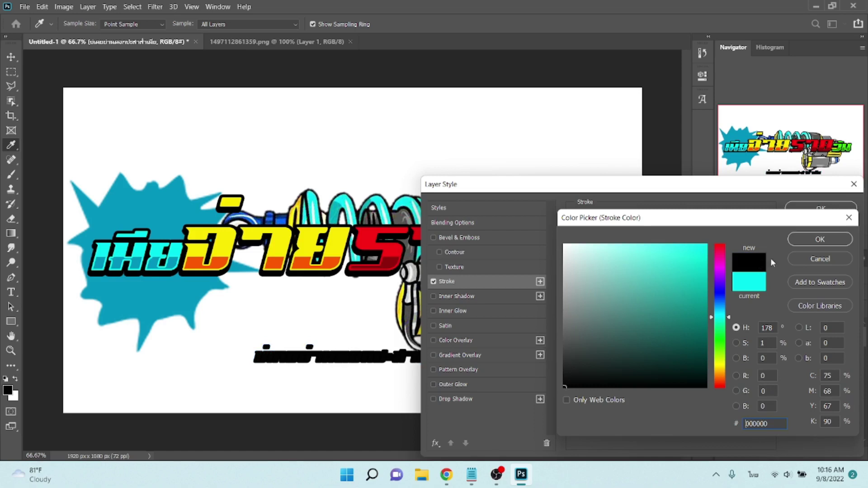
pyautogui.click(820, 240)
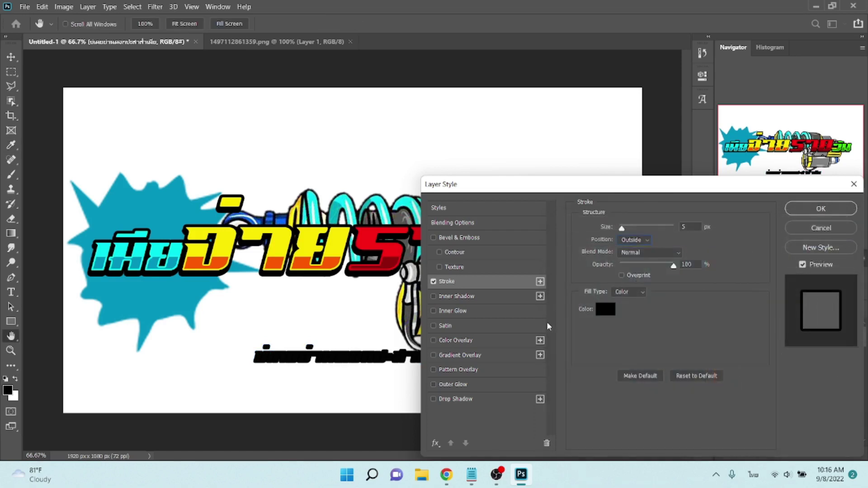
# Add a white colour overlay to the tagline, sampled from the canvas.
pyautogui.click(464, 340)
pyautogui.click(691, 235)
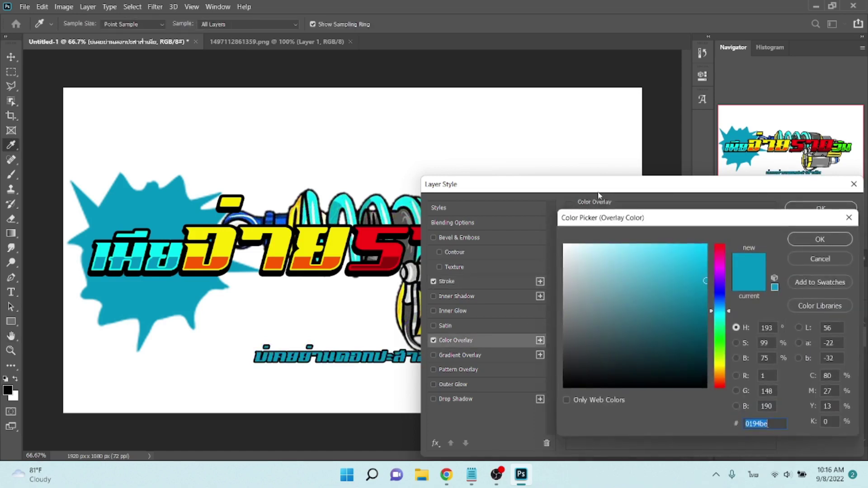
pyautogui.click(582, 141)
pyautogui.press('Return')
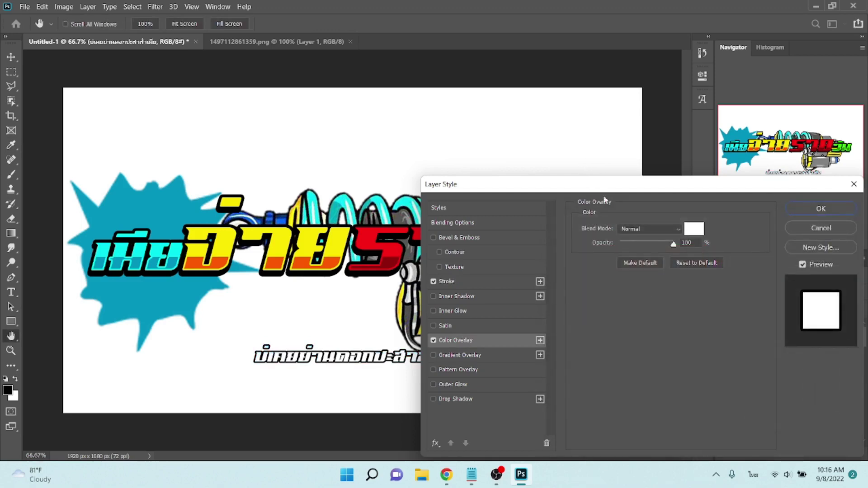
# Apply the tagline style, scale the tagline up and move it beneath the main title.
pyautogui.press('Return')
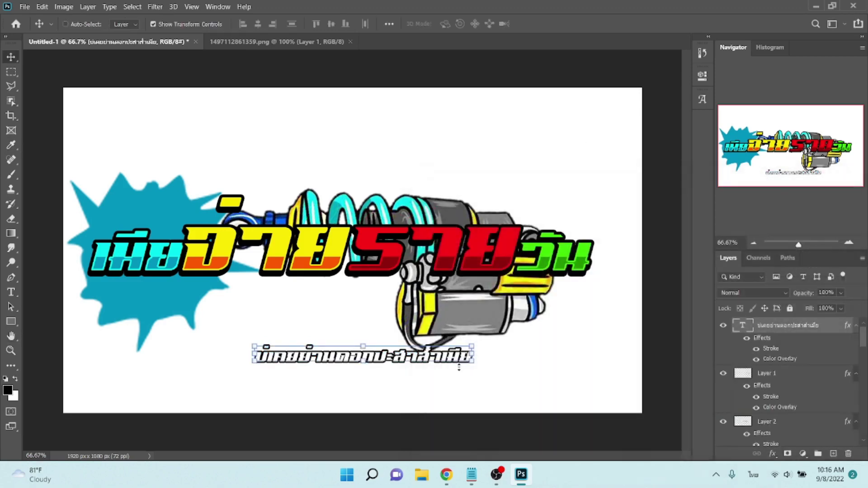
pyautogui.moveTo(473, 346); pyautogui.dragTo(556, 320)
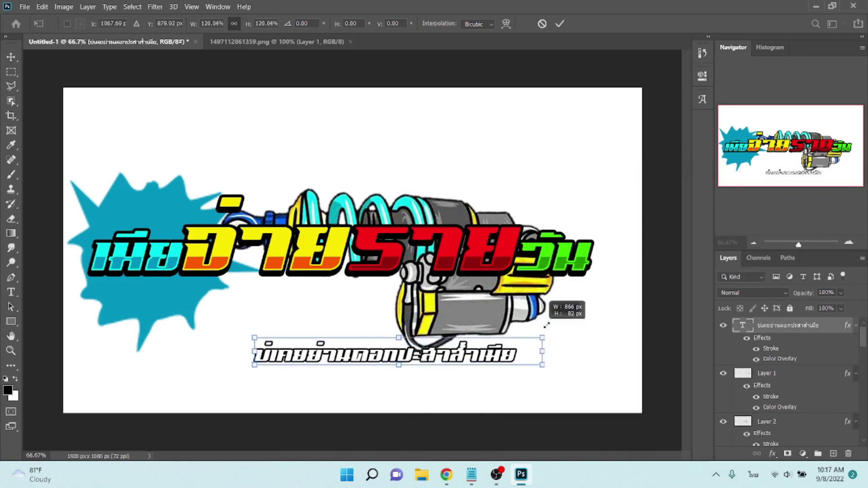
pyautogui.press('Return')
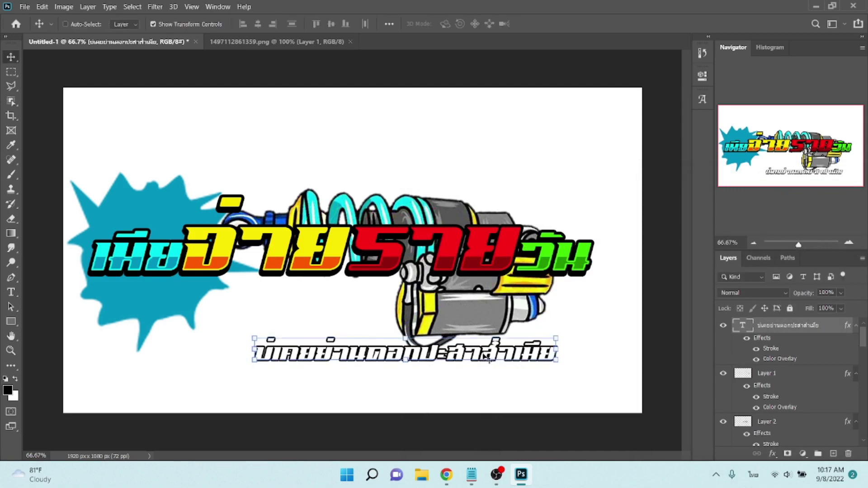
pyautogui.moveTo(486, 353)
pyautogui.mouseDown()
pyautogui.moveTo(507, 293)
pyautogui.moveTo(483, 216)
pyautogui.moveTo(511, 291)
pyautogui.mouseUp()
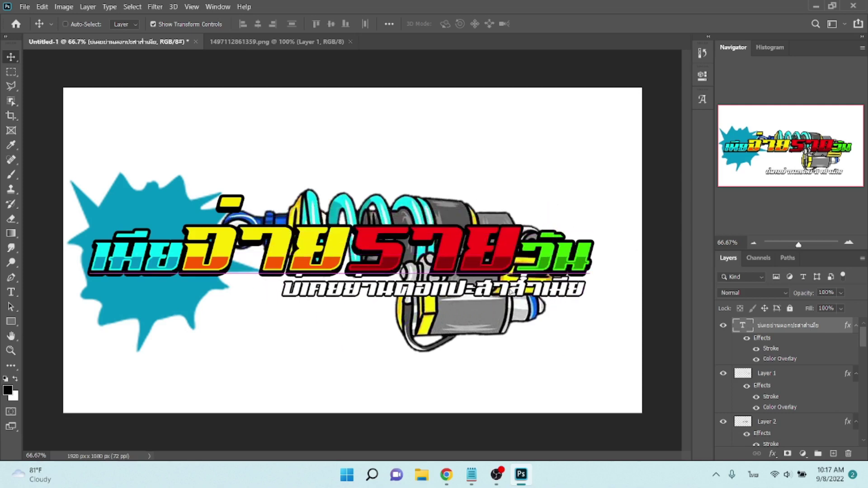
# Duplicate the tagline and offset the original two pixels down-left as a black shadow.
pyautogui.press('ctrl')
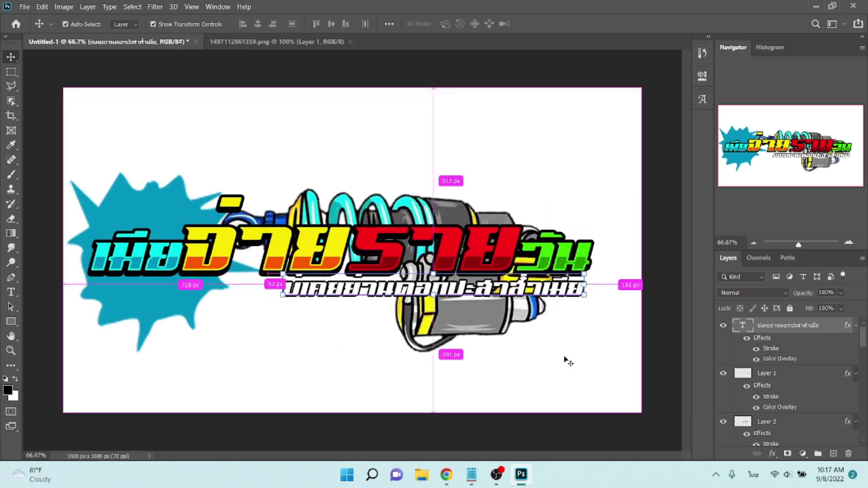
pyautogui.hotkey('ctrl', 'j')
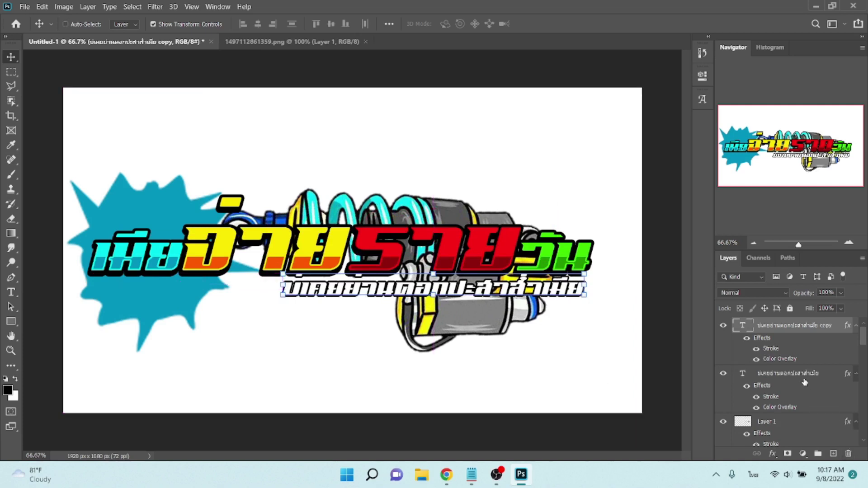
pyautogui.click(809, 379)
pyautogui.press('Down')
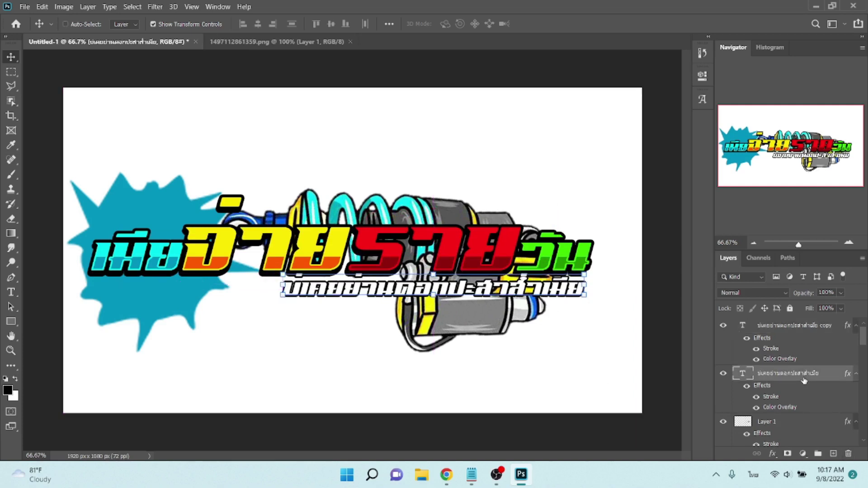
pyautogui.press('Down')
pyautogui.press('Down')
pyautogui.press('Down')
pyautogui.press('Left')
pyautogui.press('Left')
pyautogui.press('Left')
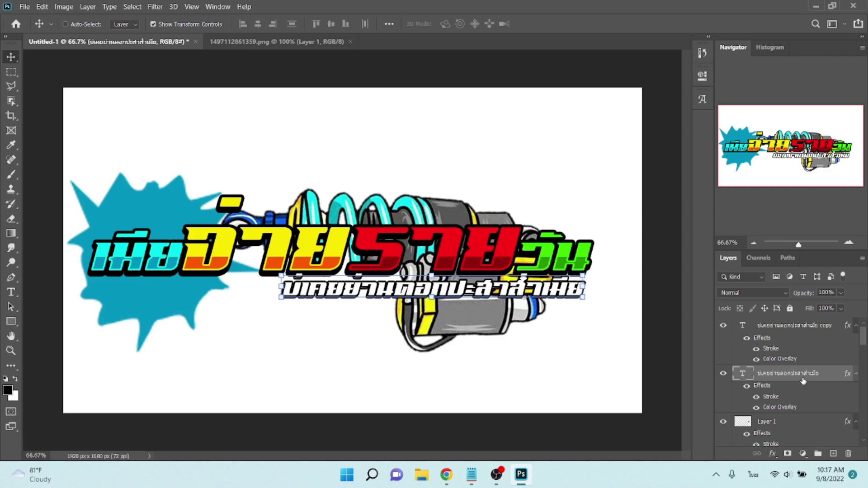
pyautogui.press('Left')
pyautogui.press('Left')
pyautogui.press('Left')
pyautogui.click(756, 407)
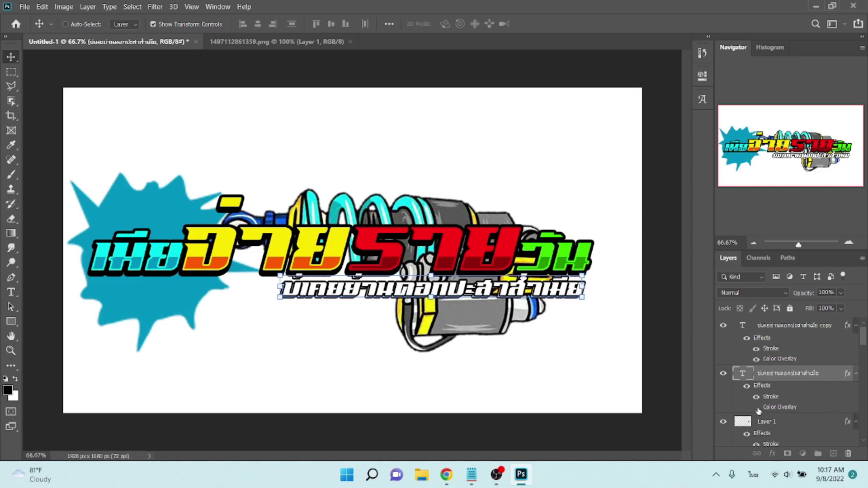
pyautogui.click(165, 24)
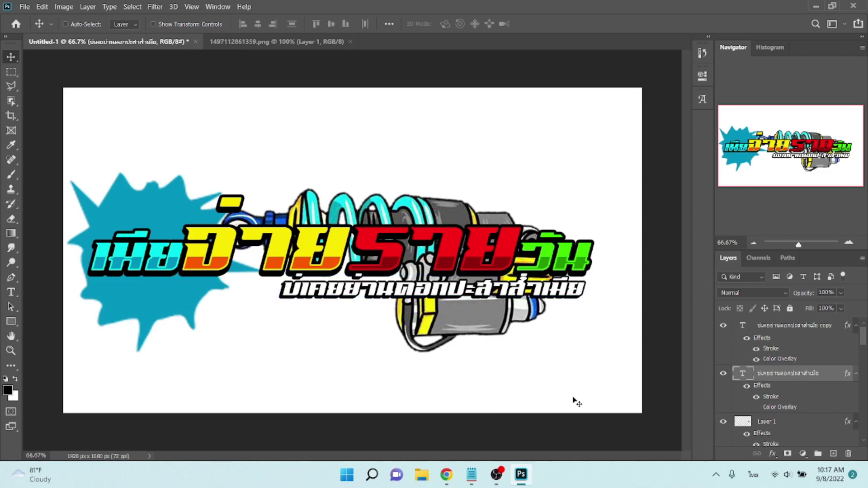
# Change the Layer 5 splash overlay to black (010101) and close 1497112861359.png.
pyautogui.scroll(-3, 793, 429)
pyautogui.scroll(-3, 800, 418)
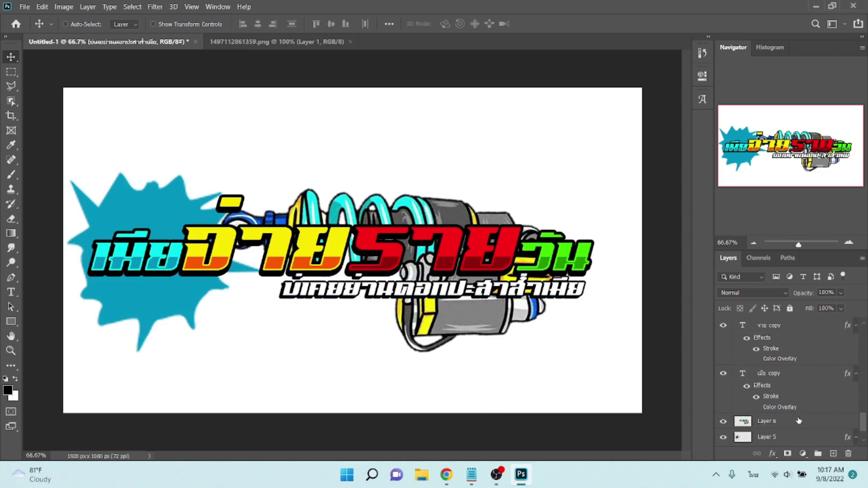
pyautogui.scroll(-2, 799, 418)
pyautogui.click(770, 405)
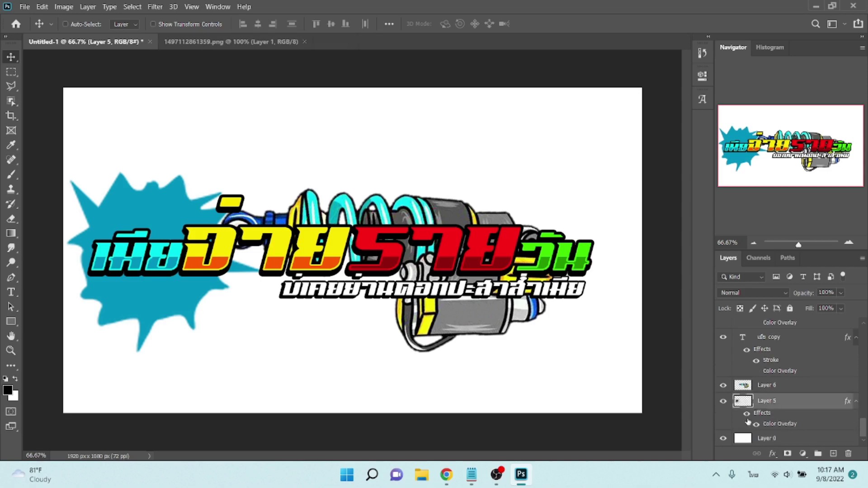
pyautogui.click(773, 454)
pyautogui.click(778, 413)
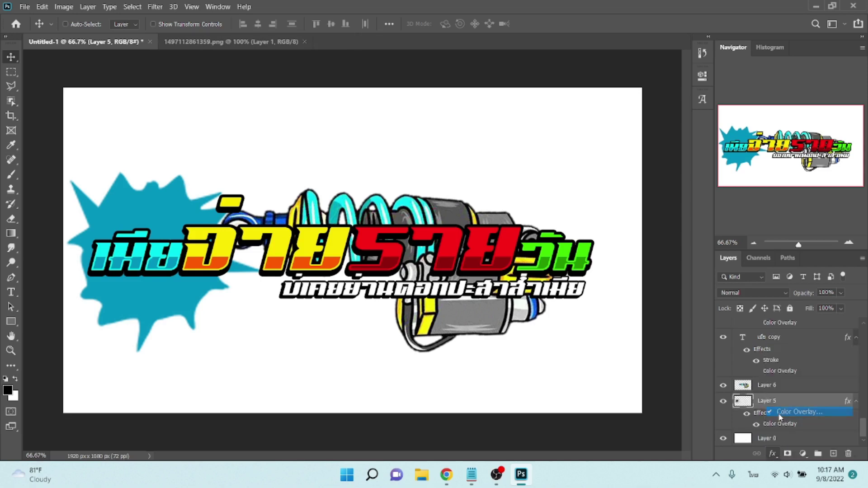
pyautogui.click(696, 234)
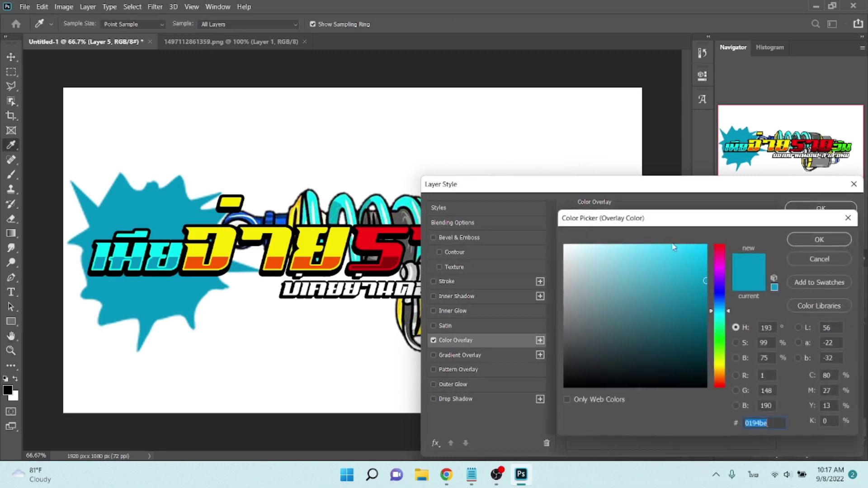
pyautogui.click(565, 387)
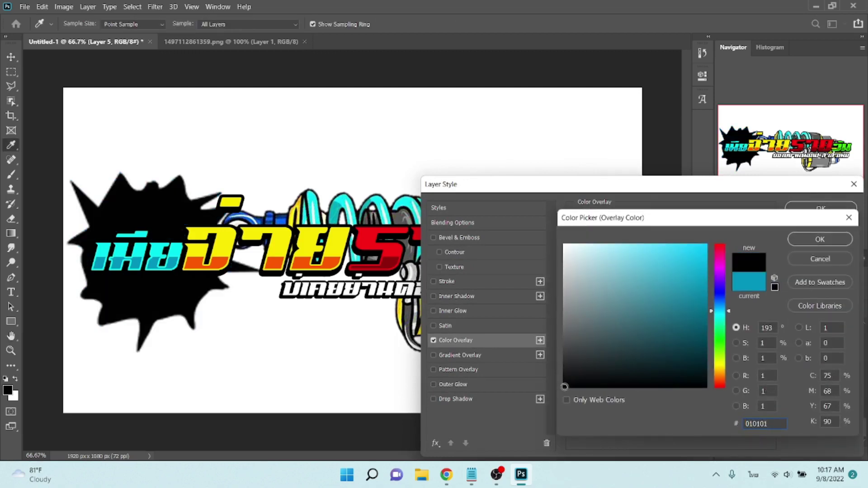
pyautogui.click(800, 243)
pyautogui.press('Return')
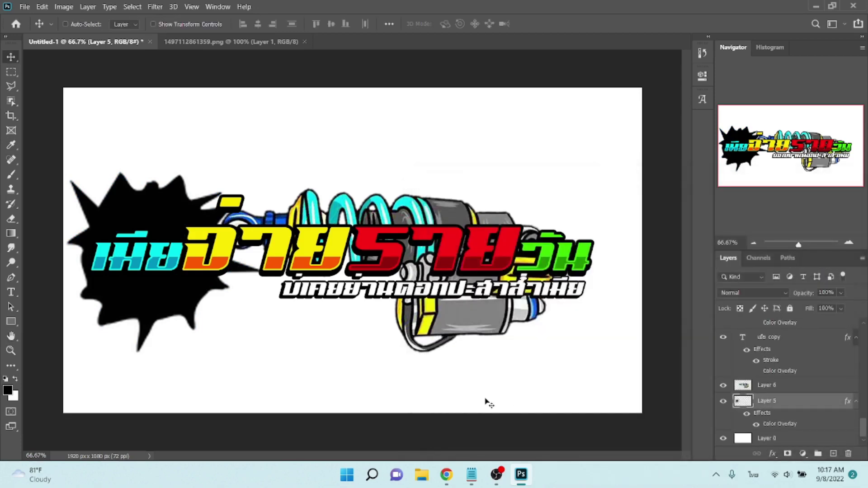
pyautogui.click(304, 42)
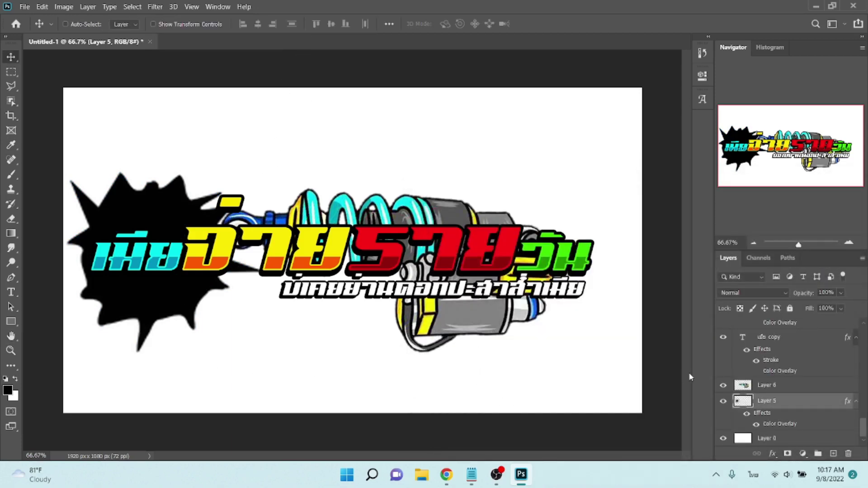
# Group all the logo layers and add an outside Stroke effect to the group.
pyautogui.moveTo(865, 427); pyautogui.dragTo(864, 333)
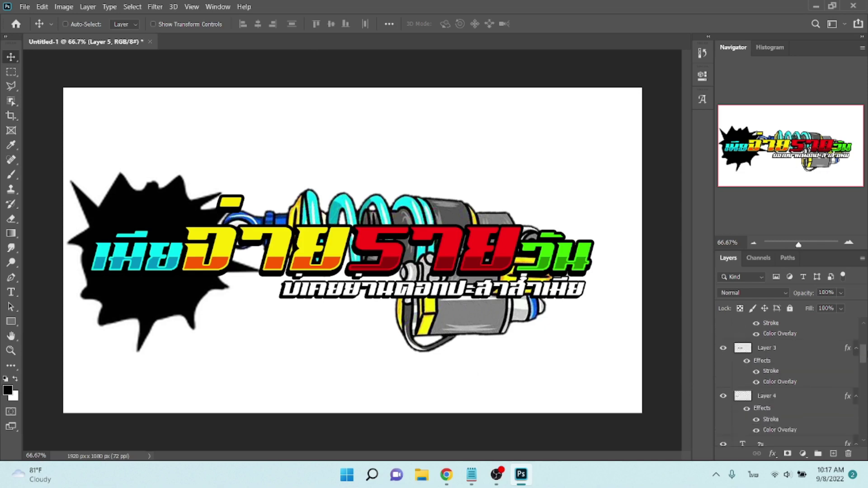
pyautogui.keyDown('shift'); pyautogui.click(815, 333); pyautogui.keyUp('shift')
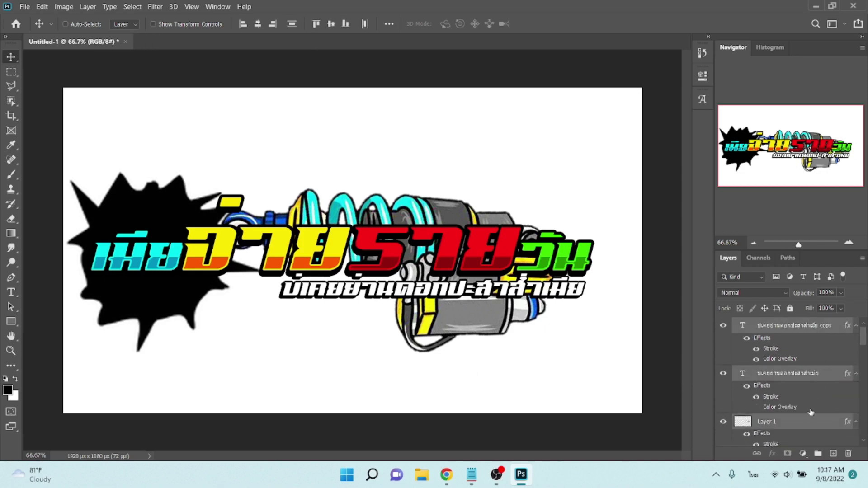
pyautogui.click(818, 453)
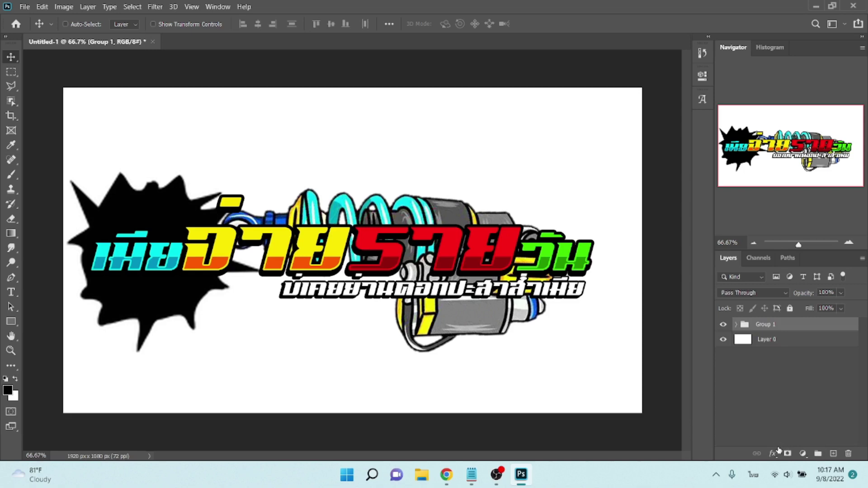
pyautogui.click(773, 454)
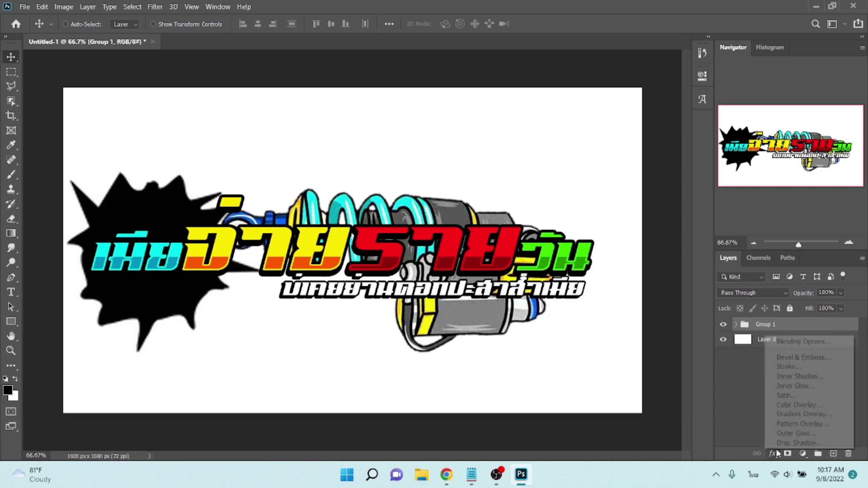
pyautogui.click(795, 368)
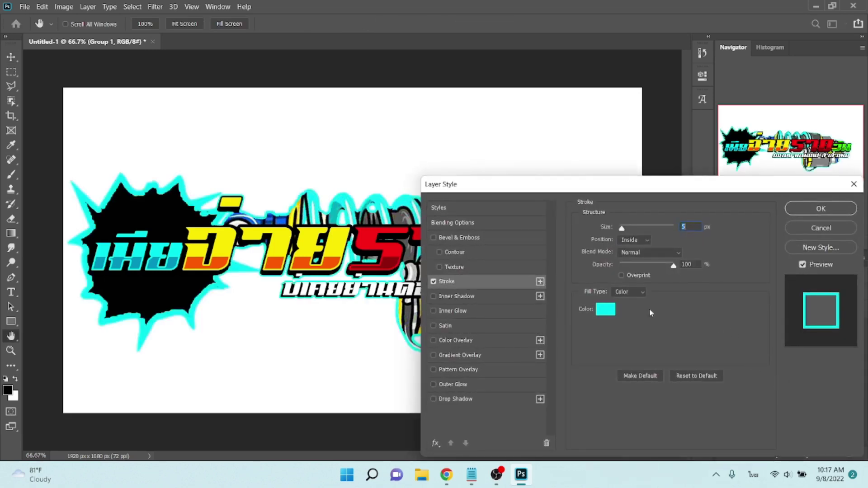
pyautogui.click(647, 240)
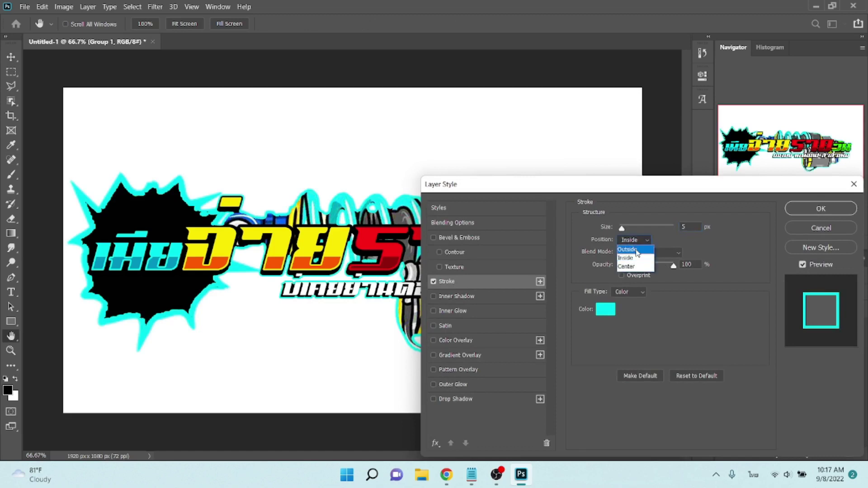
pyautogui.click(636, 249)
# Try yellow, cyan and black as the stroke colour in the Color Picker.
pyautogui.click(611, 311)
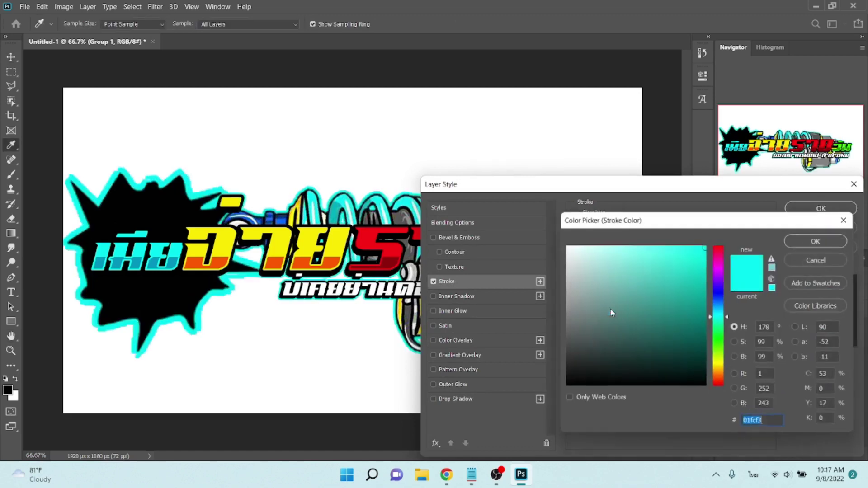
pyautogui.click(343, 241)
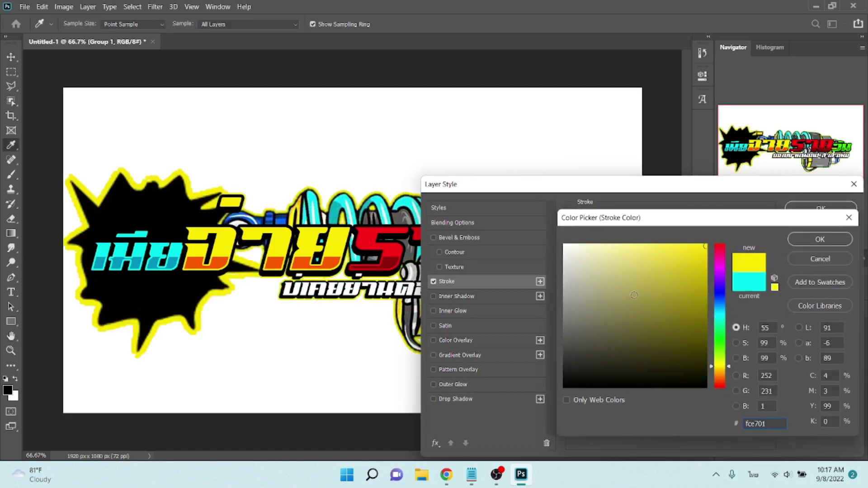
pyautogui.click(718, 314)
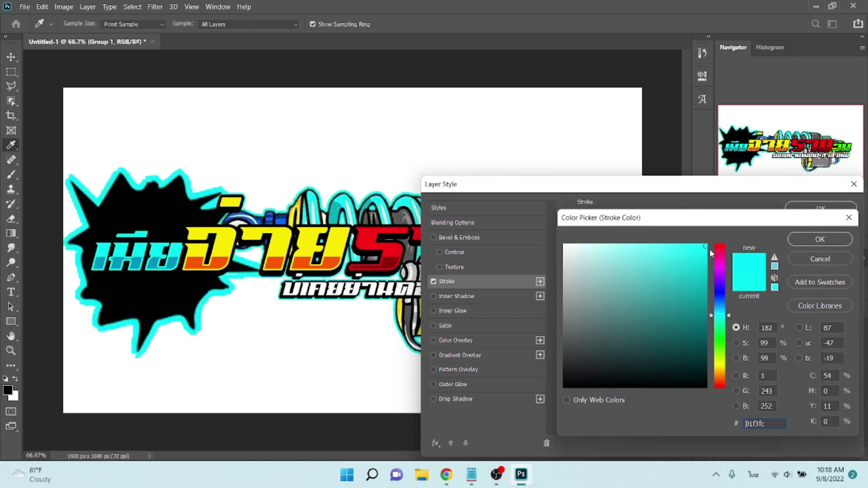
pyautogui.click(563, 388)
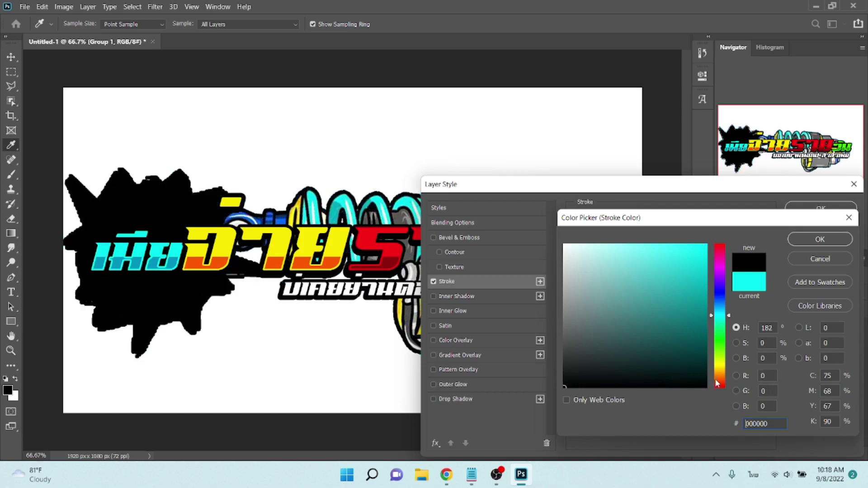
pyautogui.click(725, 366)
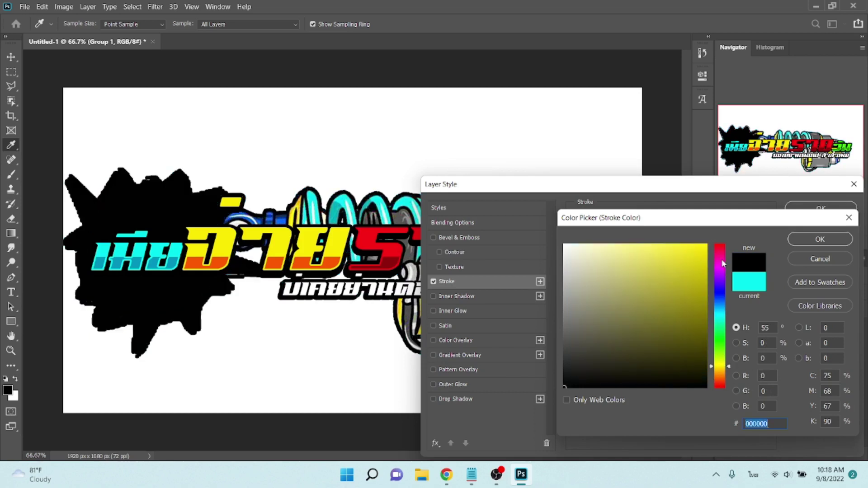
pyautogui.click(707, 247)
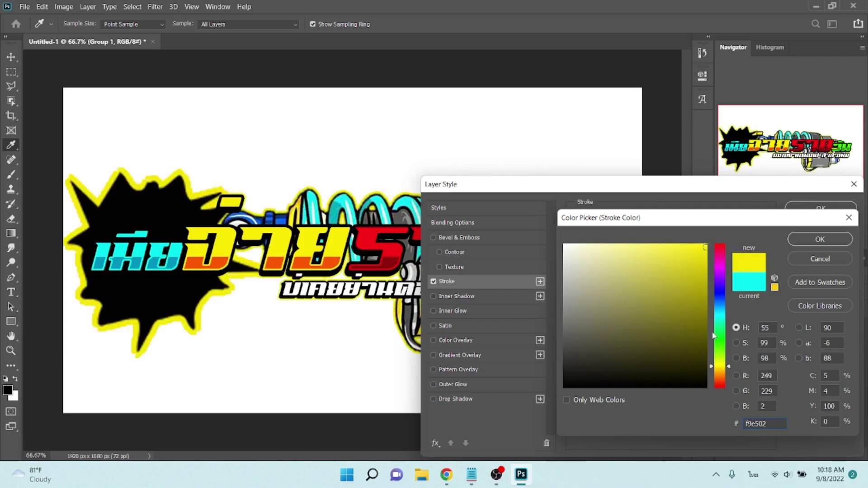
pyautogui.click(708, 246)
# Try yellow-green, blue, purple and red hues, then settle on light grey b9b6b7.
pyautogui.moveTo(724, 365); pyautogui.dragTo(724, 357)
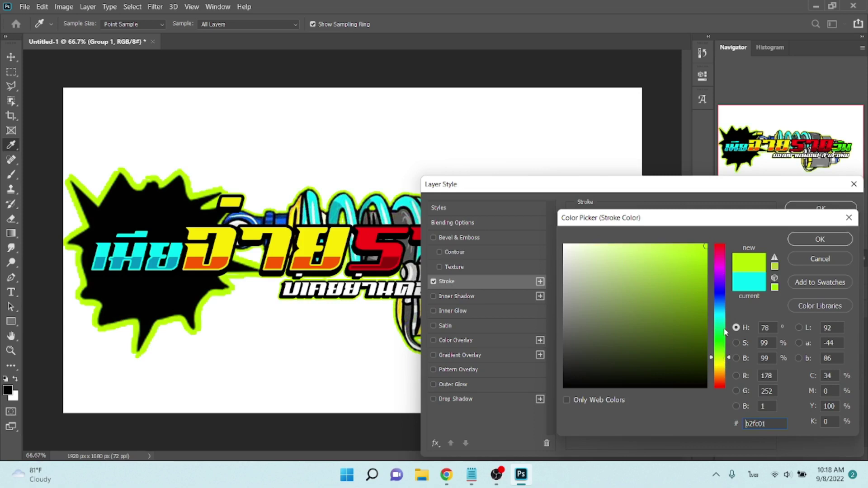
pyautogui.click(721, 293)
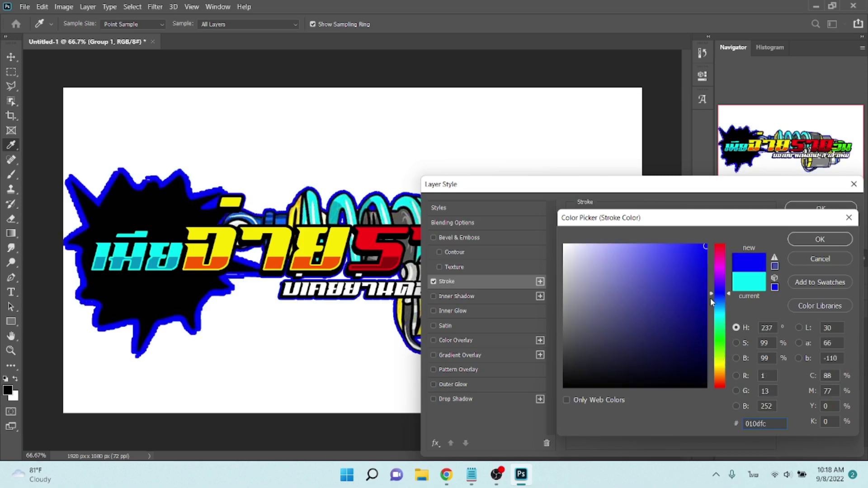
pyautogui.click(725, 274)
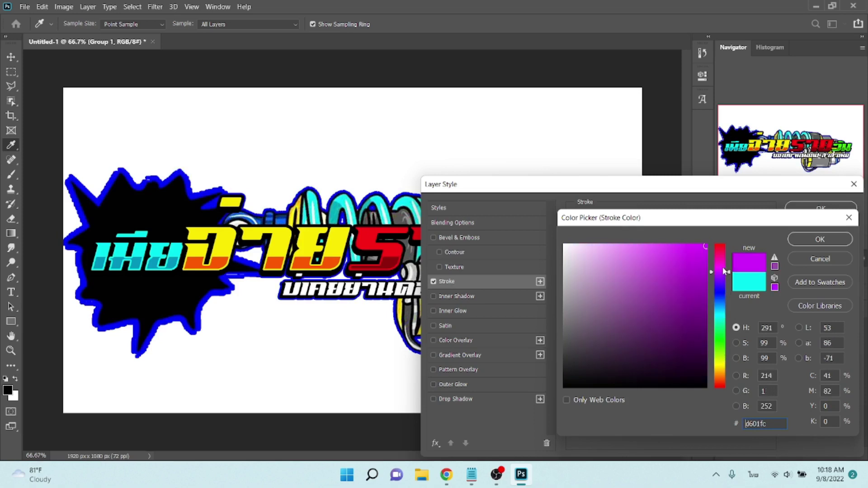
pyautogui.click(719, 248)
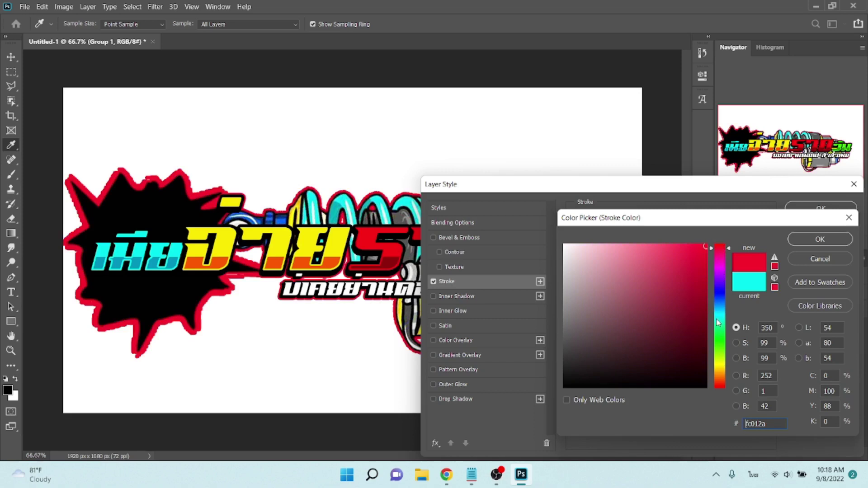
pyautogui.click(566, 283)
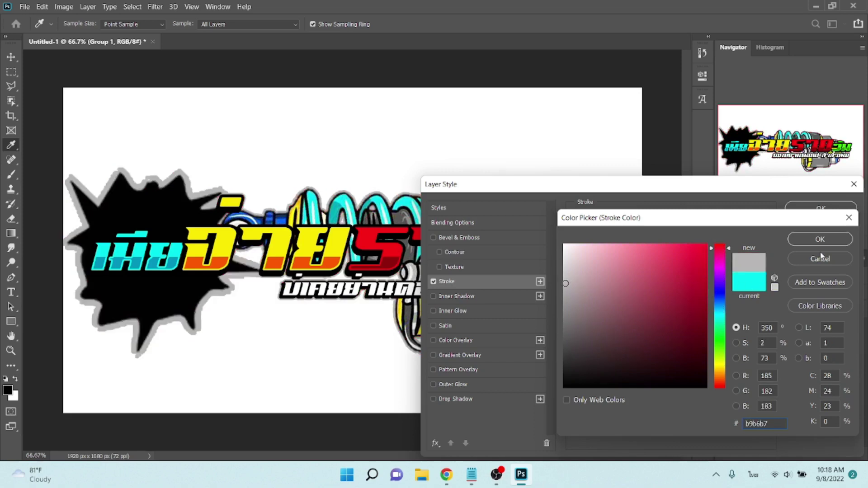
pyautogui.click(824, 239)
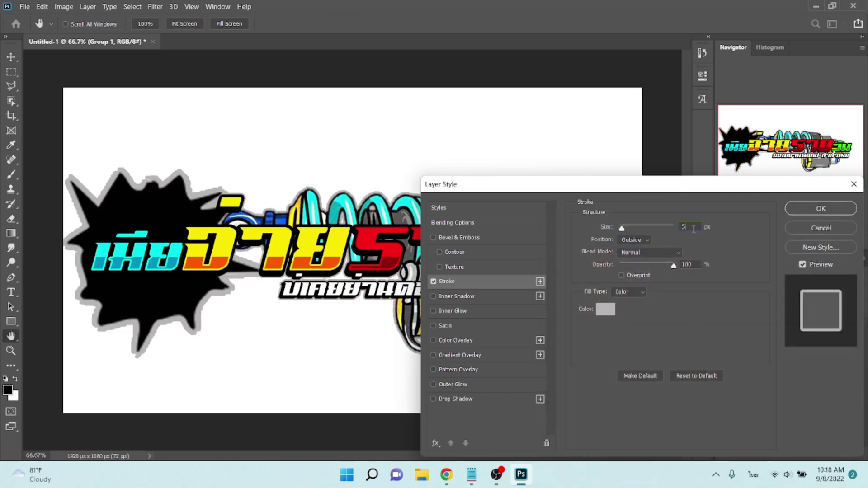
# Increase the stroke size to 28 px.
pyautogui.scroll(-4, 691, 229)
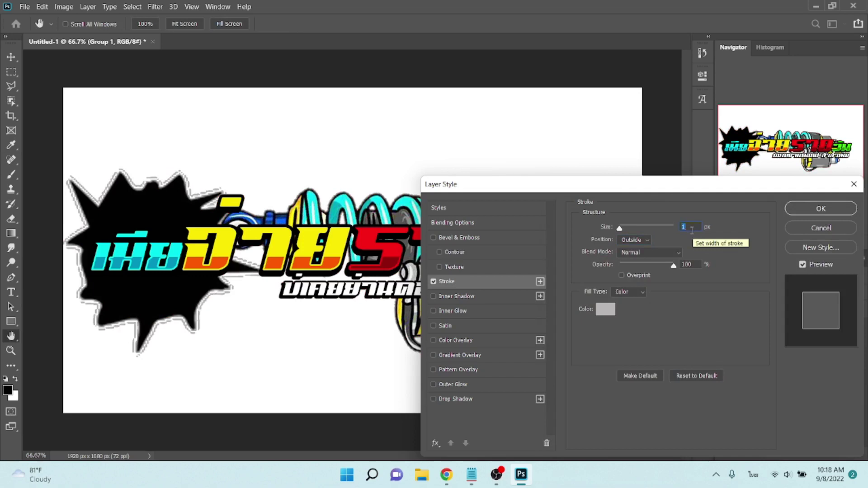
pyautogui.scroll(4, 692, 229)
pyautogui.scroll(4, 692, 230)
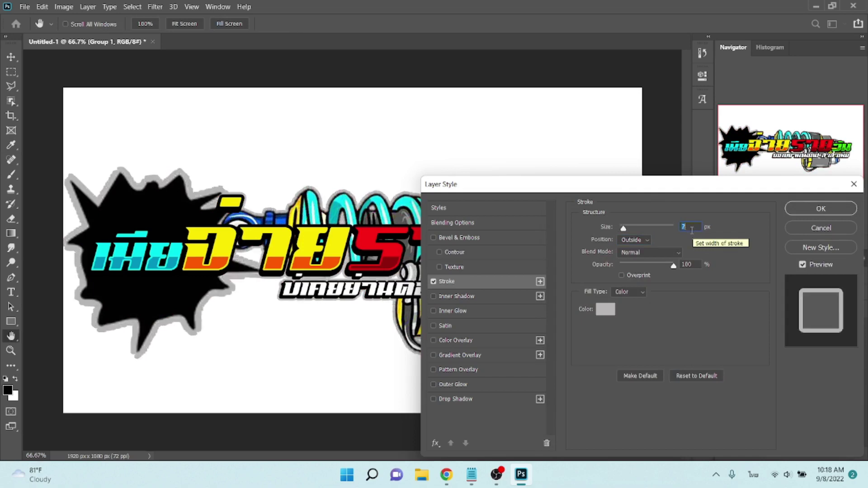
pyautogui.scroll(4, 692, 230)
pyautogui.scroll(4, 692, 230)
pyautogui.scroll(3, 691, 230)
pyautogui.scroll(3, 692, 230)
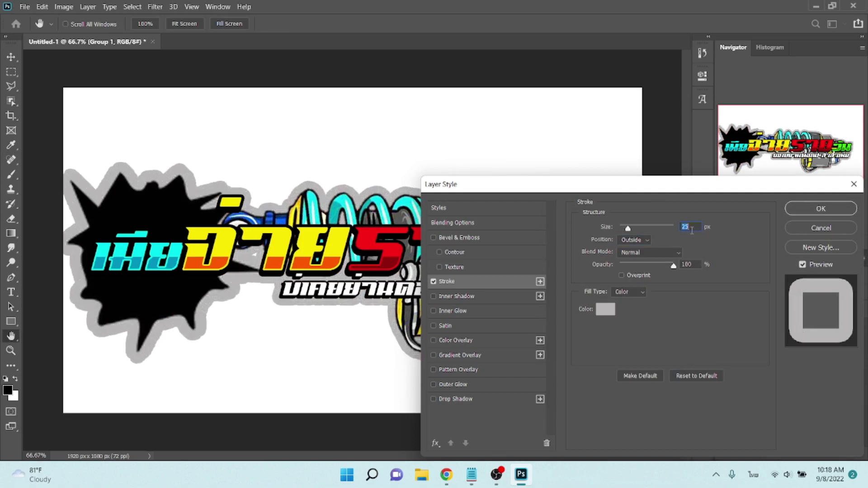
pyautogui.scroll(2, 691, 229)
pyautogui.scroll(3, 692, 230)
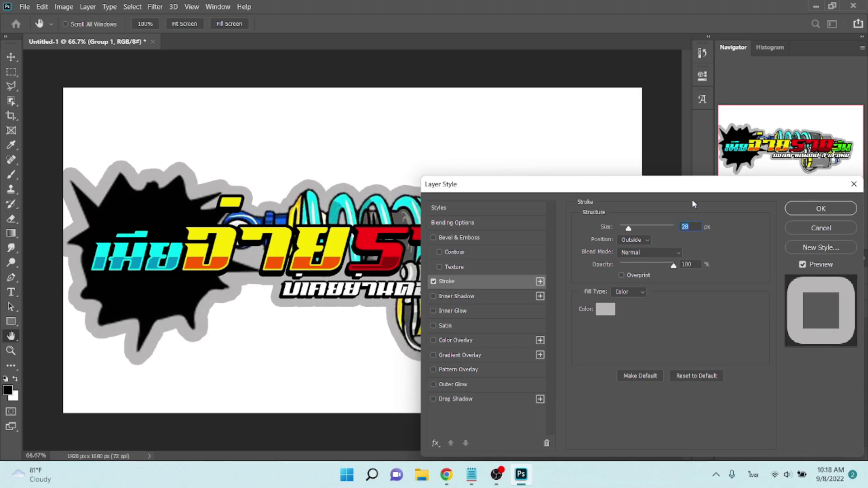
# Apply the stroke style and shift the logo group slightly right.
pyautogui.moveTo(698, 191)
pyautogui.mouseDown()
pyautogui.moveTo(657, 338)
pyautogui.moveTo(681, 225)
pyautogui.mouseUp()
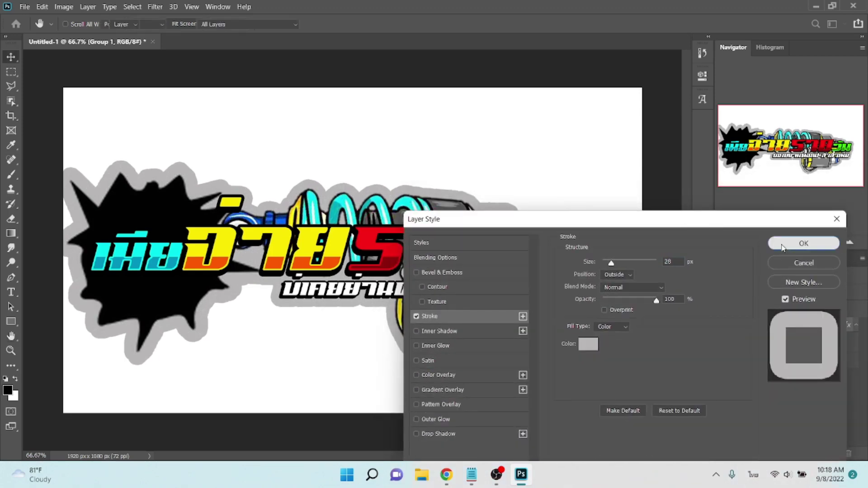
pyautogui.click(779, 243)
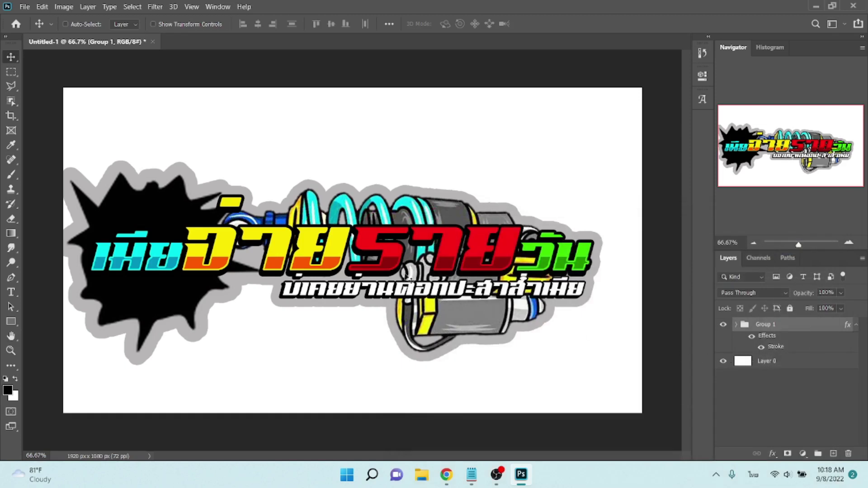
pyautogui.moveTo(229, 235); pyautogui.dragTo(244, 234)
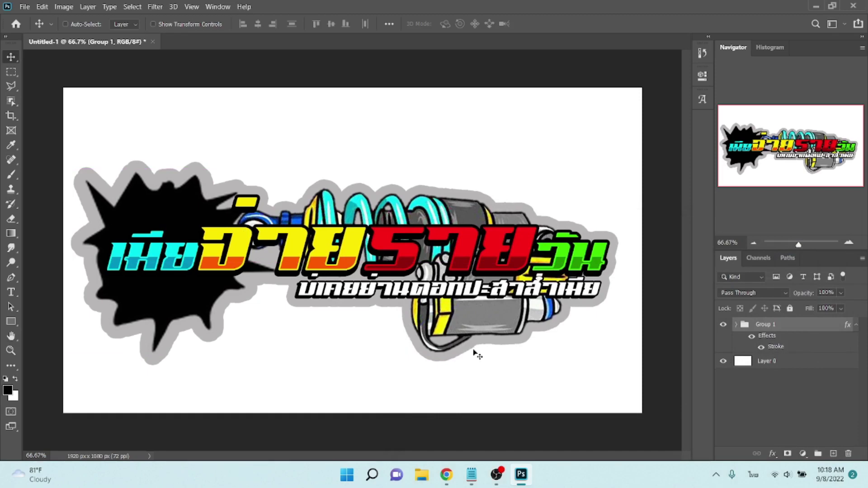
# Save the logo to the Desktop as JPEG 'มังกรคาราวาน' at Maximum quality 12.
pyautogui.hotkey('ctrl', 'shift', 's')
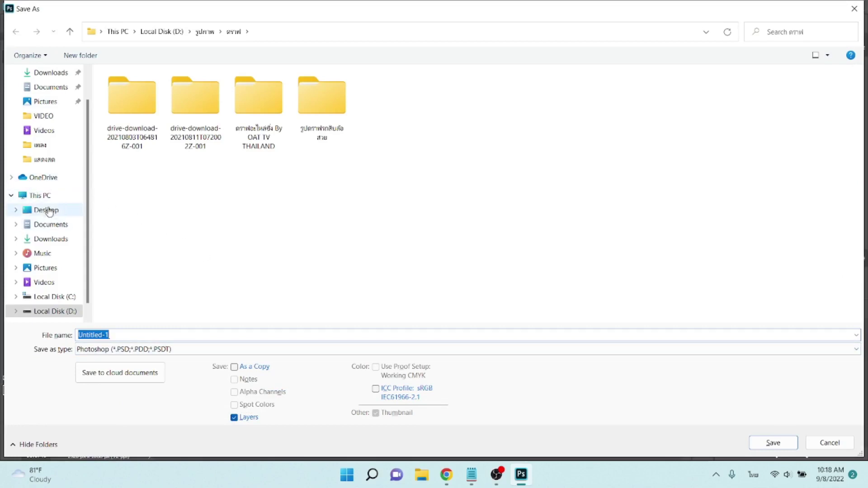
pyautogui.click(50, 209)
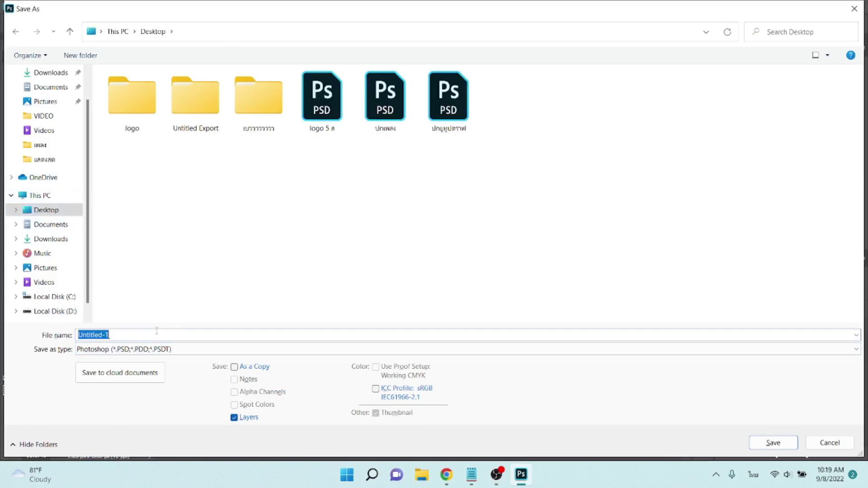
pyautogui.write('มังกรคาราวาน')
pyautogui.click(128, 350)
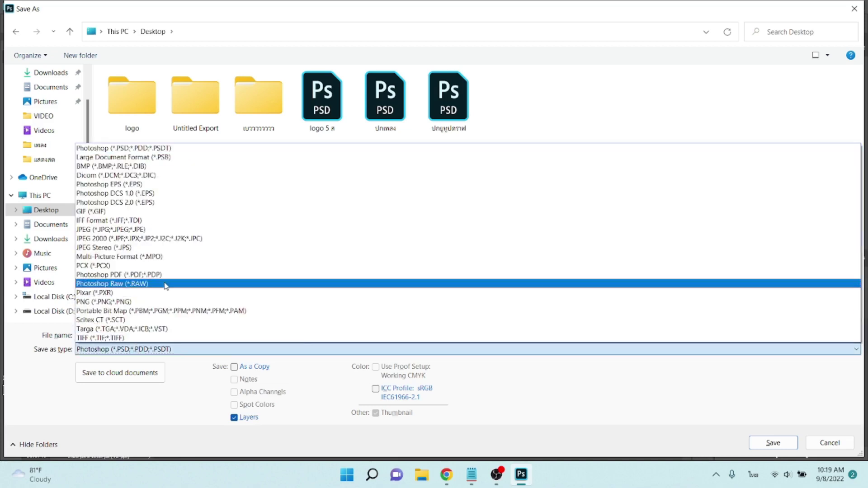
pyautogui.click(147, 229)
pyautogui.press('Return')
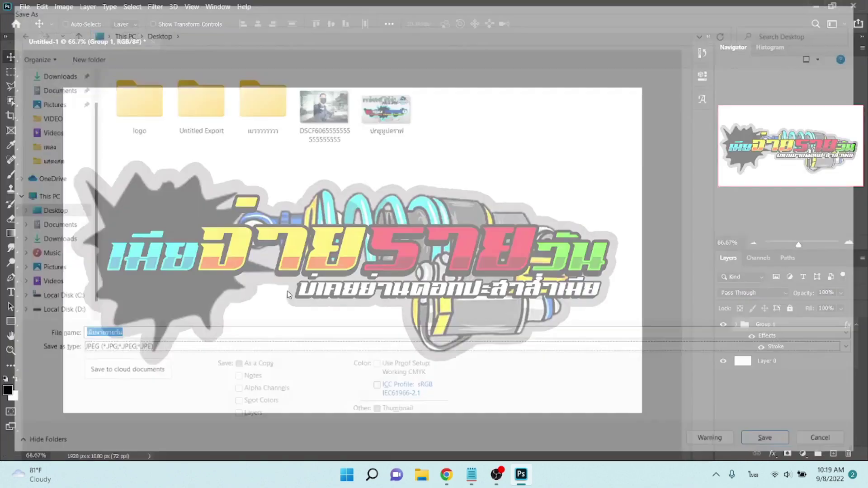
pyautogui.moveTo(414, 160); pyautogui.dragTo(503, 174)
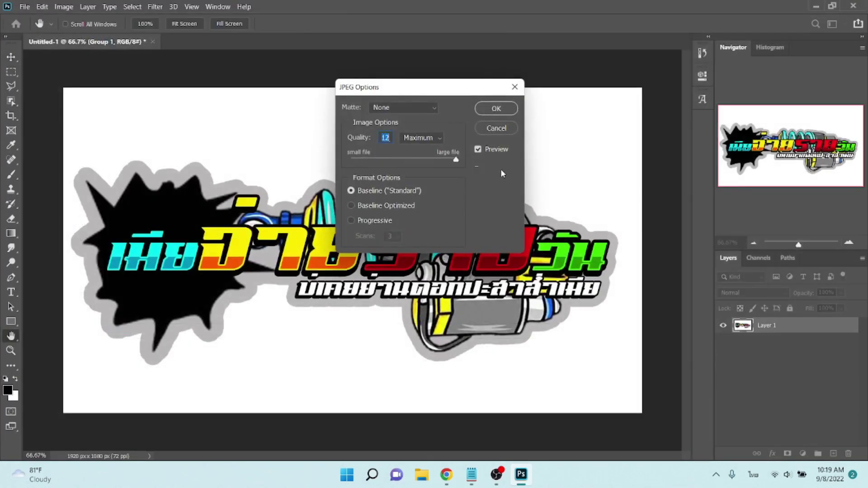
pyautogui.press('Return')
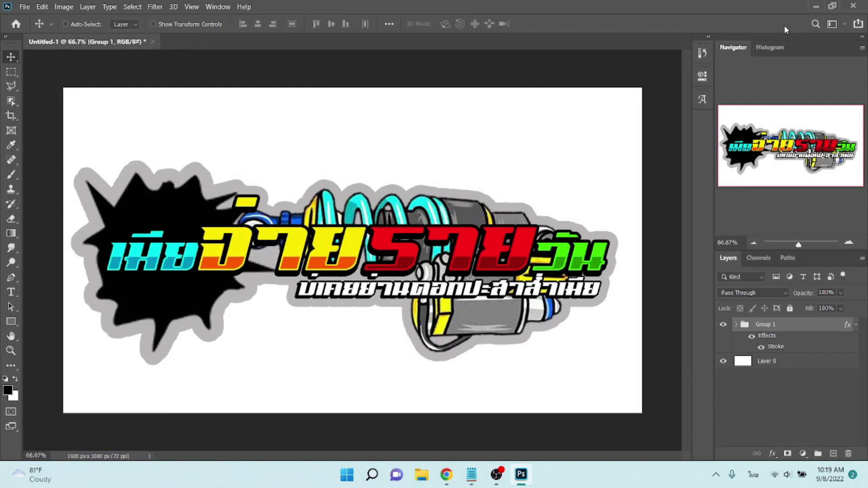
# Browse to the Desktop in File Explorer and select the saved logo JPEG.
pyautogui.click(421, 474)
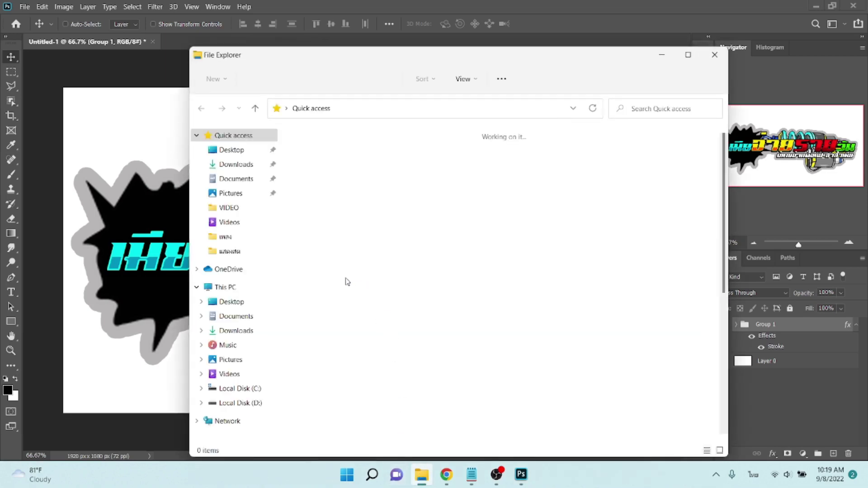
pyautogui.click(224, 301)
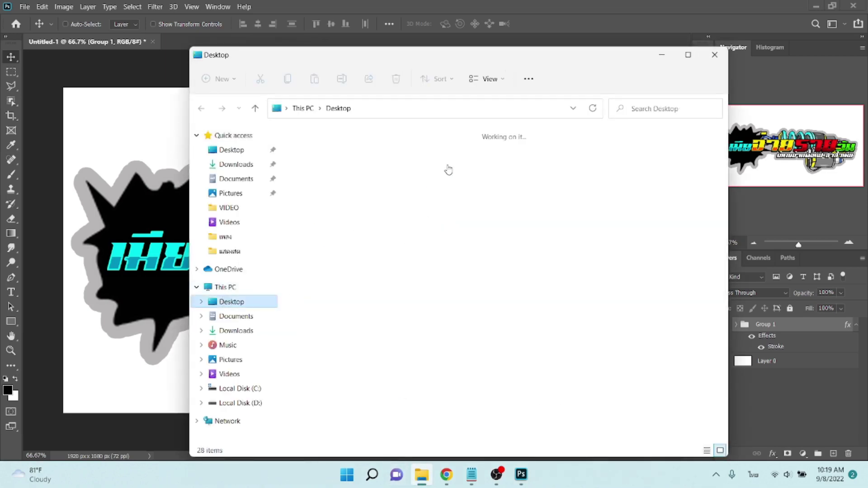
pyautogui.click(369, 338)
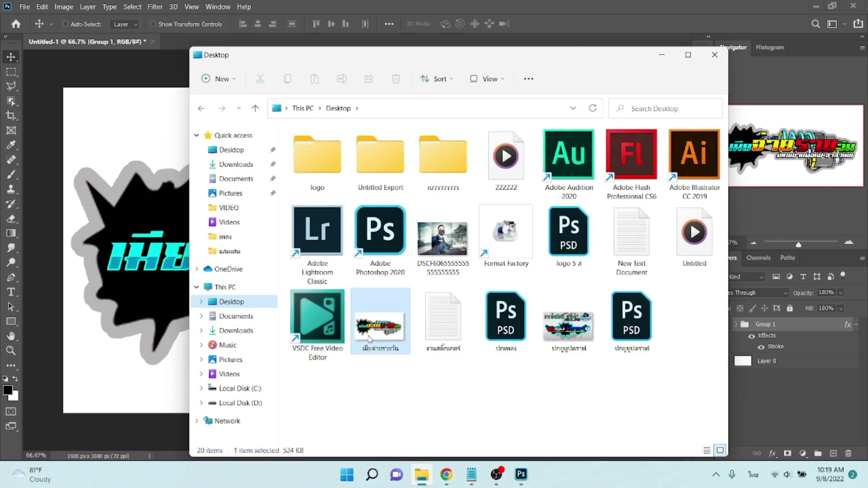